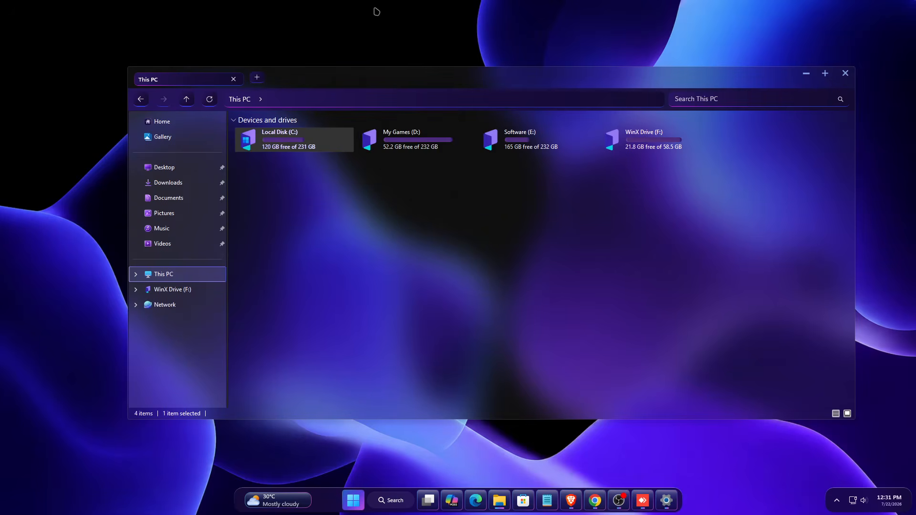
Examine the themed context menus in the This PC window and on the desktop, closing the File Explorer window in between
right_click(421, 181)
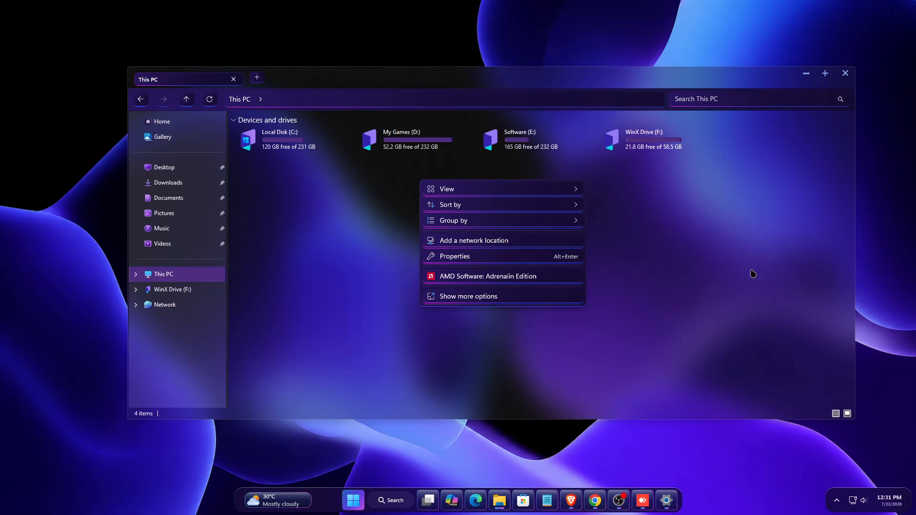
left_click(845, 74)
left_click(845, 74)
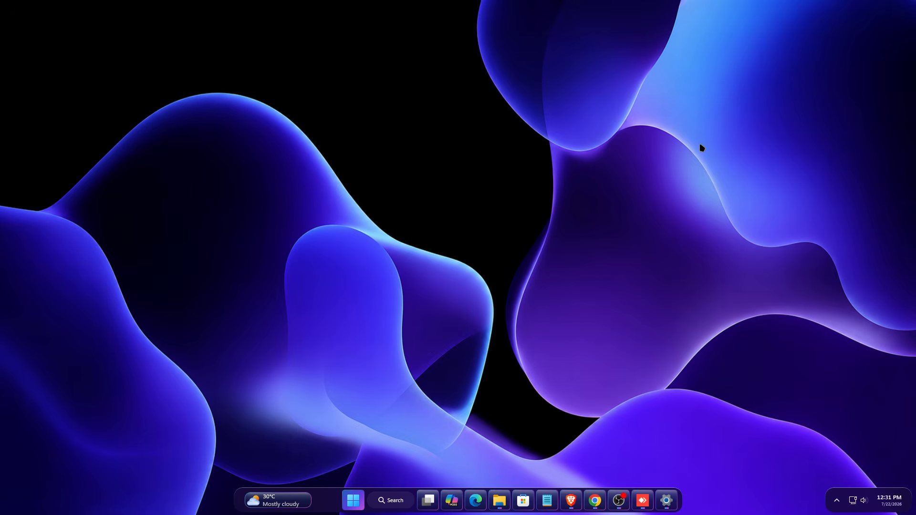
right_click(426, 167)
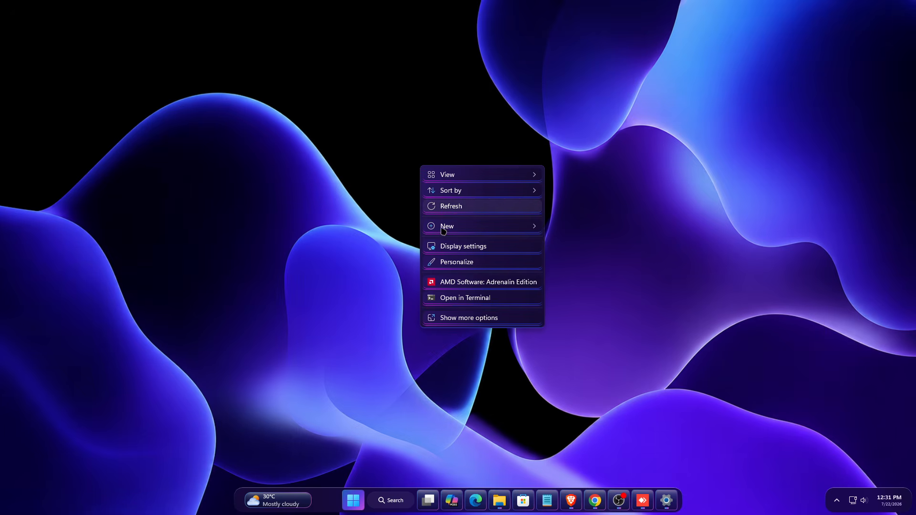
left_click(448, 344)
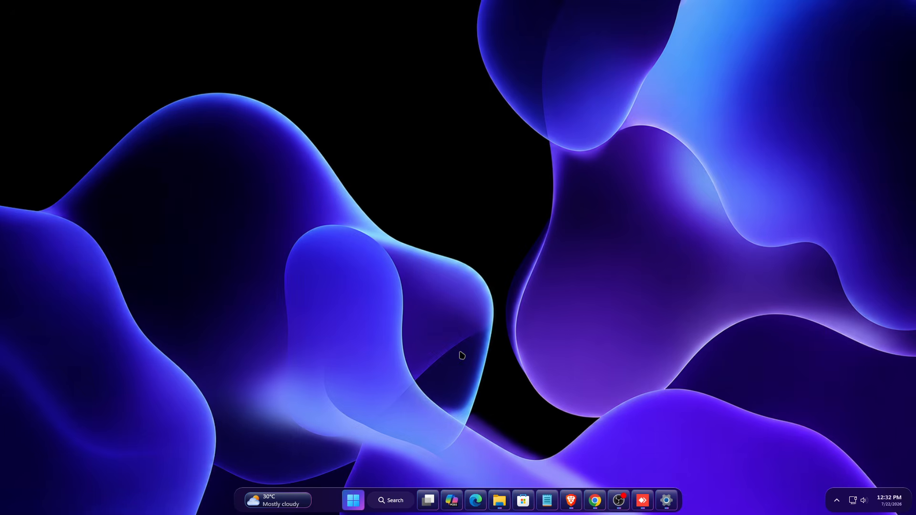
Look over the themed Settings app on its Home and System pages, including at full-screen size, and close it
left_click(666, 500)
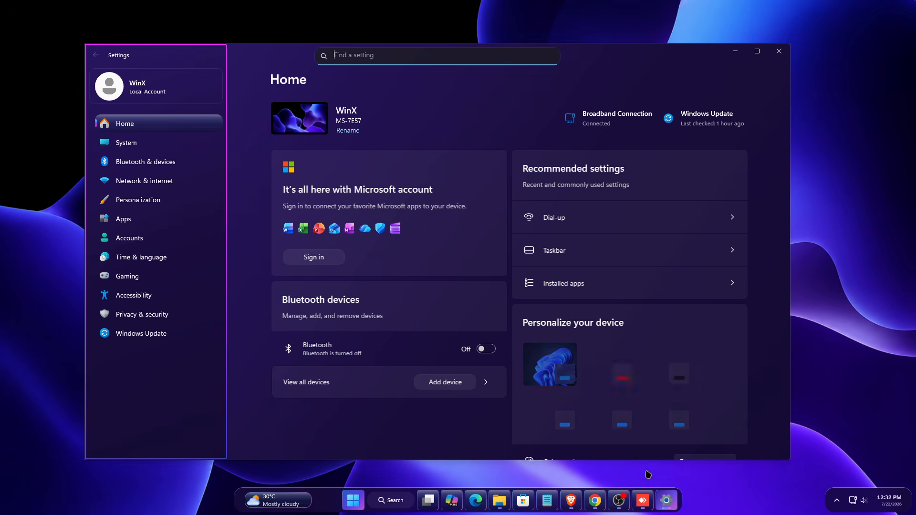
left_click_drag(284, 61, 325, 34)
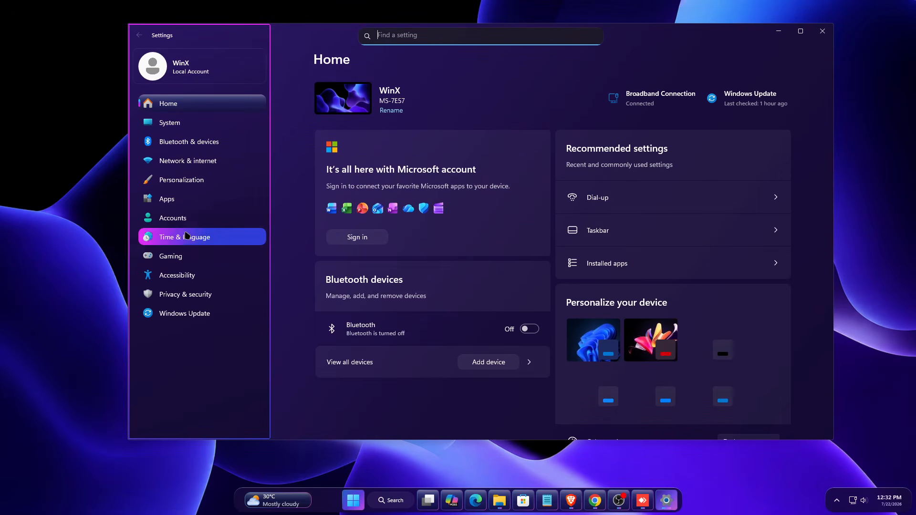
left_click(177, 125)
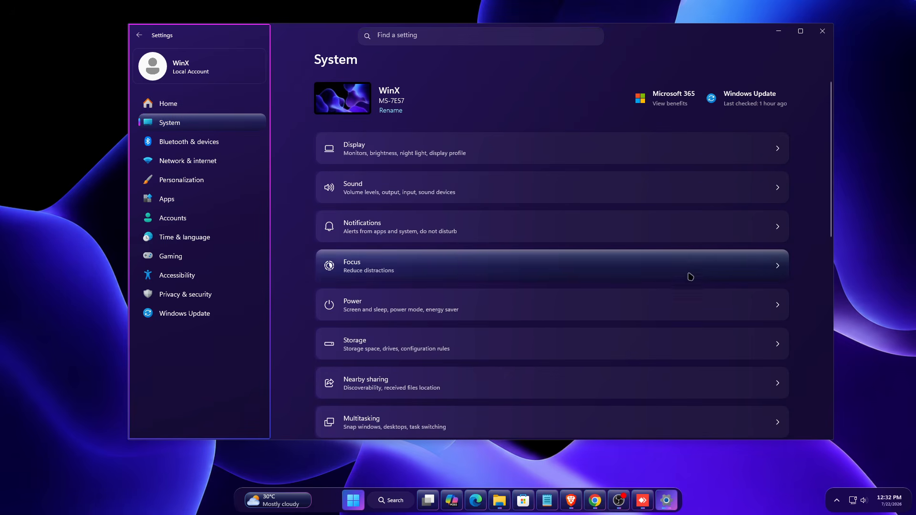
scroll(607, 355, "down", 3)
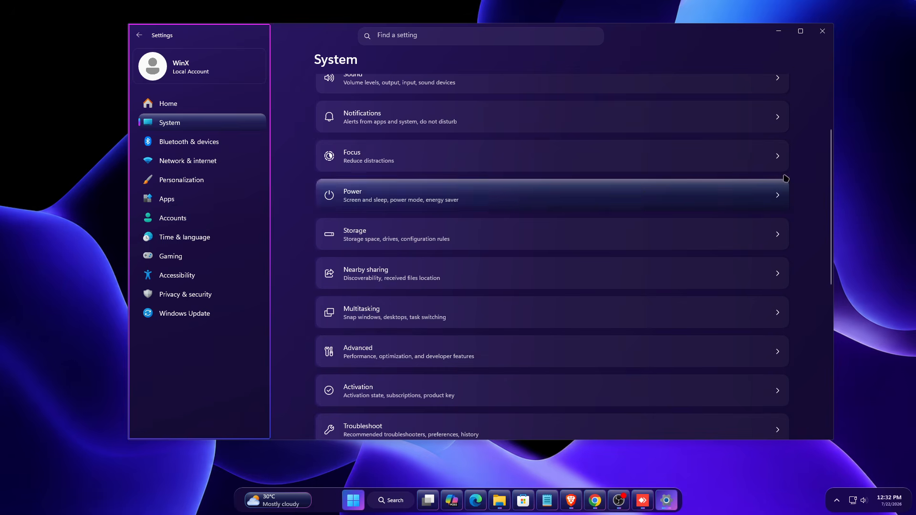
left_click(801, 32)
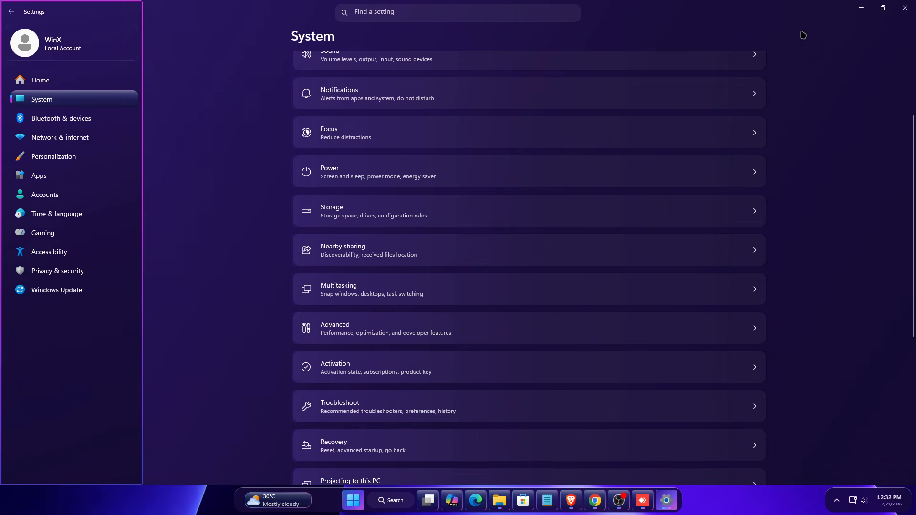
left_click(883, 8)
left_click(824, 31)
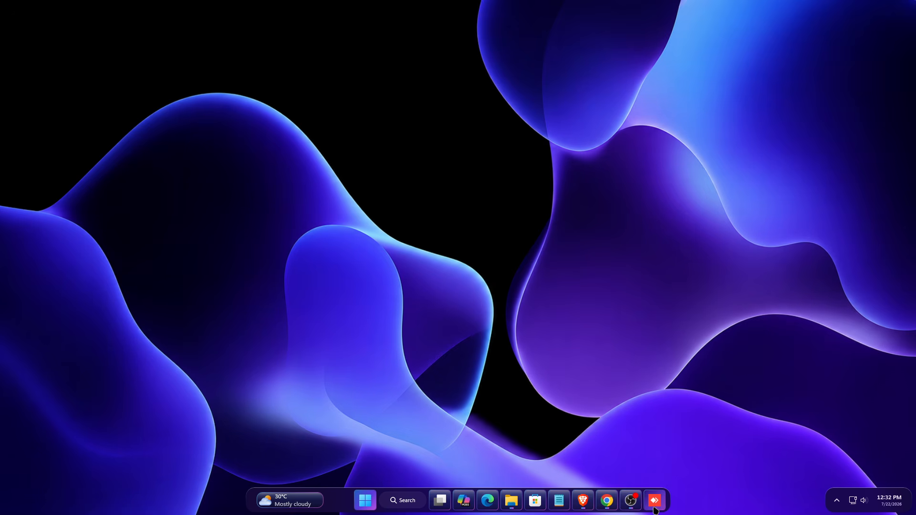
Examine the themed Start menu from the pinned apps through the full app list, and close it
left_click(365, 501)
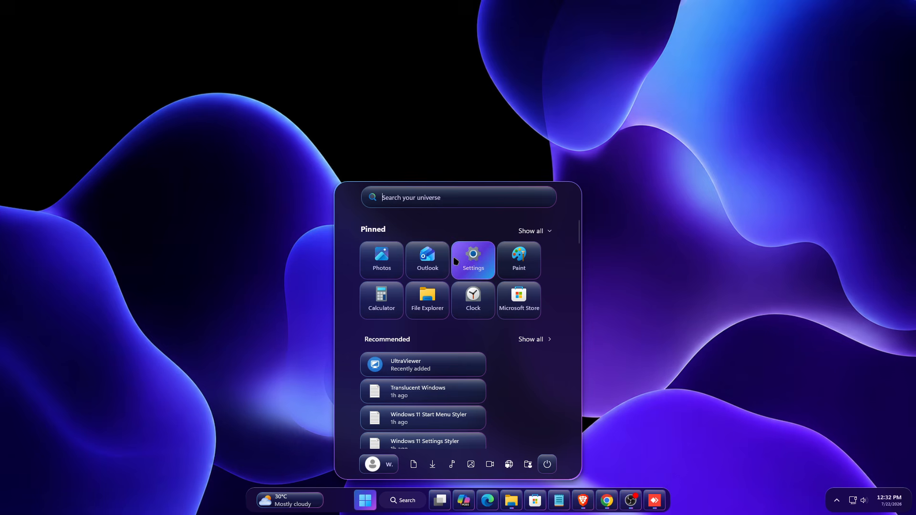
scroll(442, 380, "down", 1)
scroll(442, 380, "down", 10)
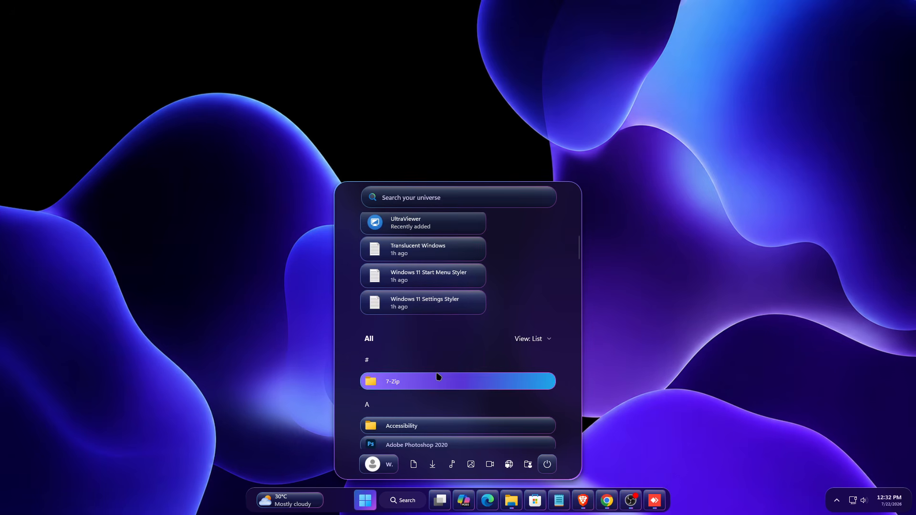
scroll(438, 377, "down", 8)
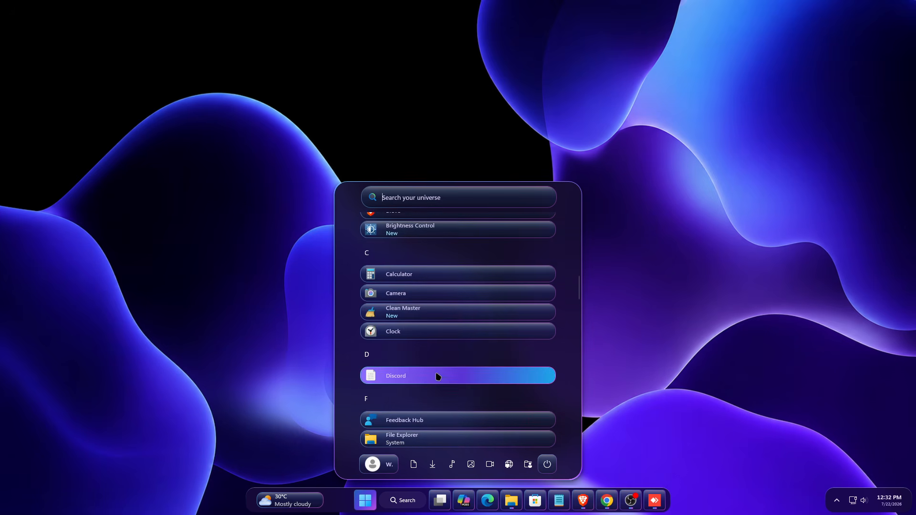
scroll(436, 376, "down", 7)
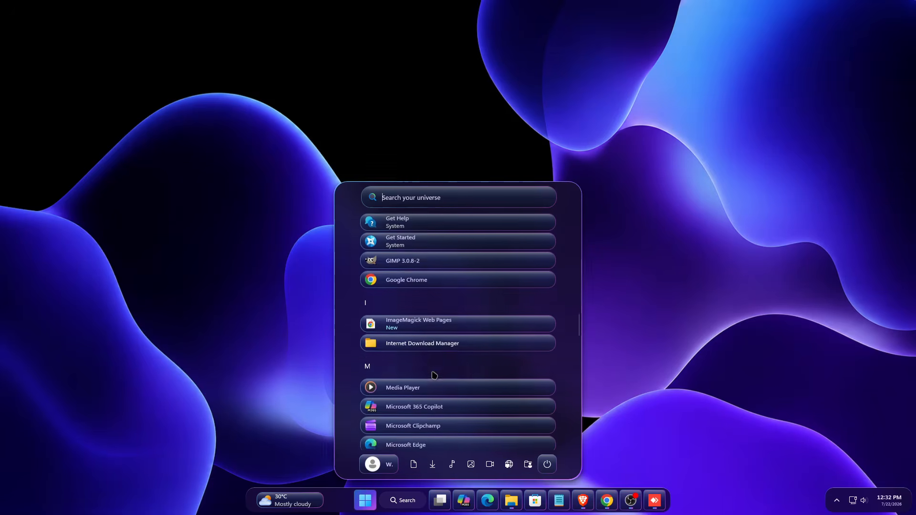
scroll(432, 374, "down", 5)
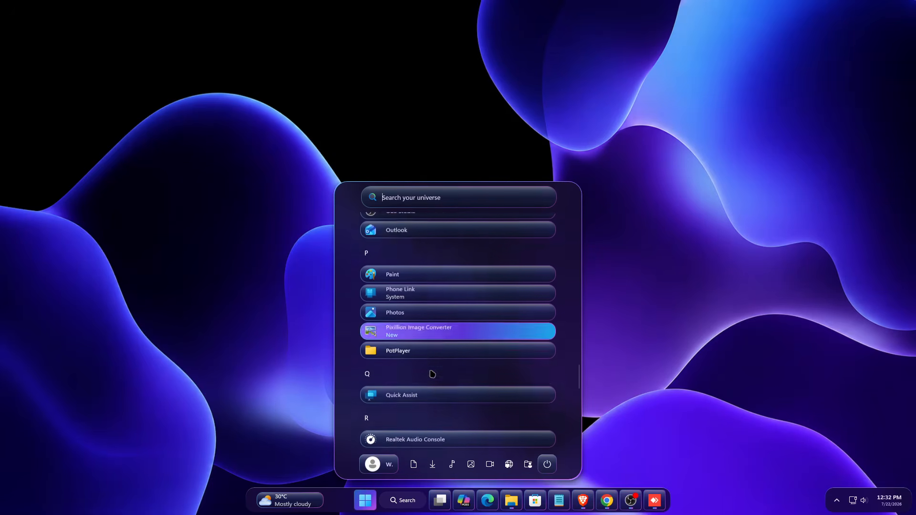
left_click(223, 359)
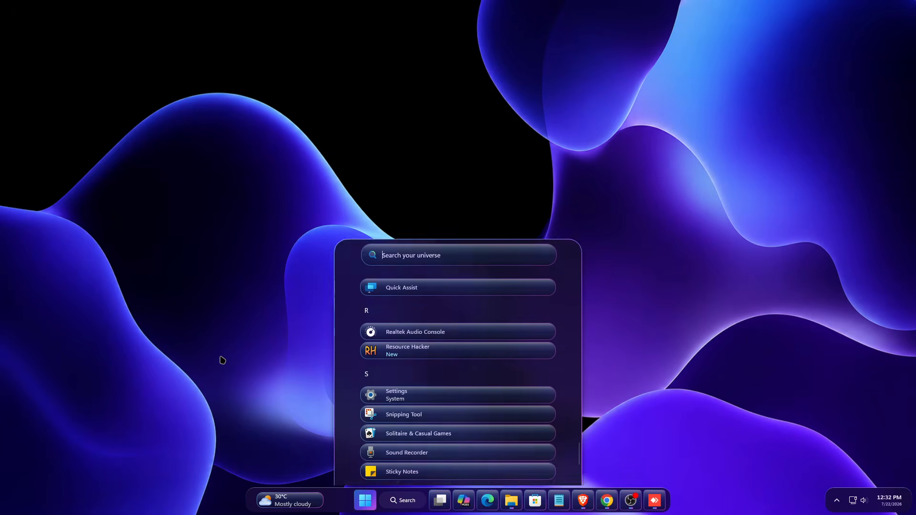
Examine the themed notification center and the quick settings flyout, and close them
left_click(884, 501)
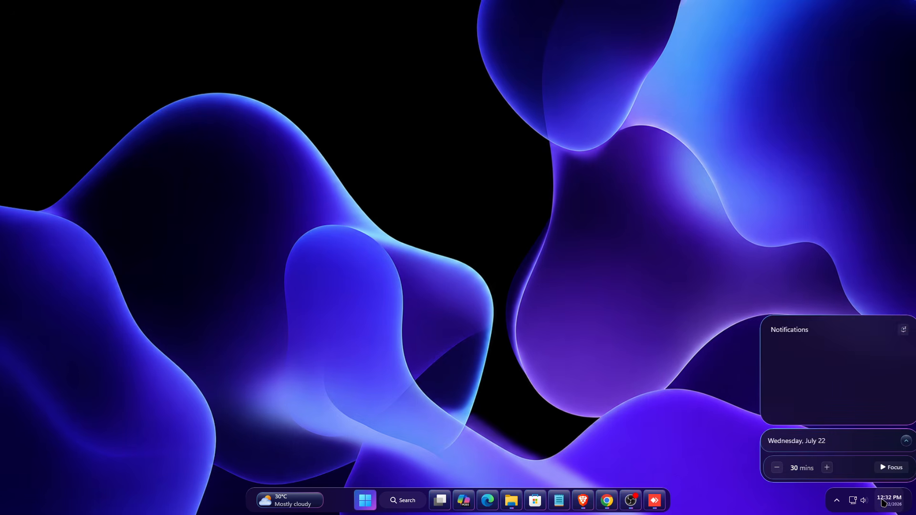
left_click(857, 502)
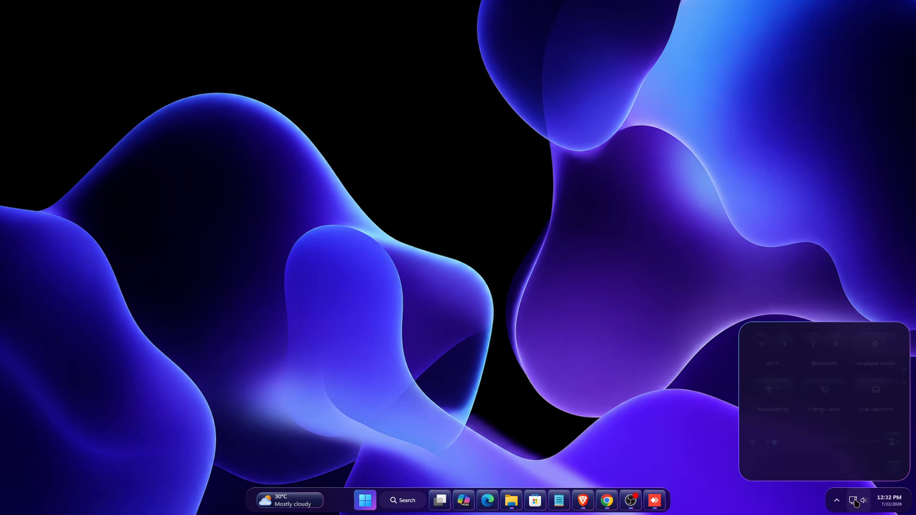
left_click(859, 392)
left_click(858, 392)
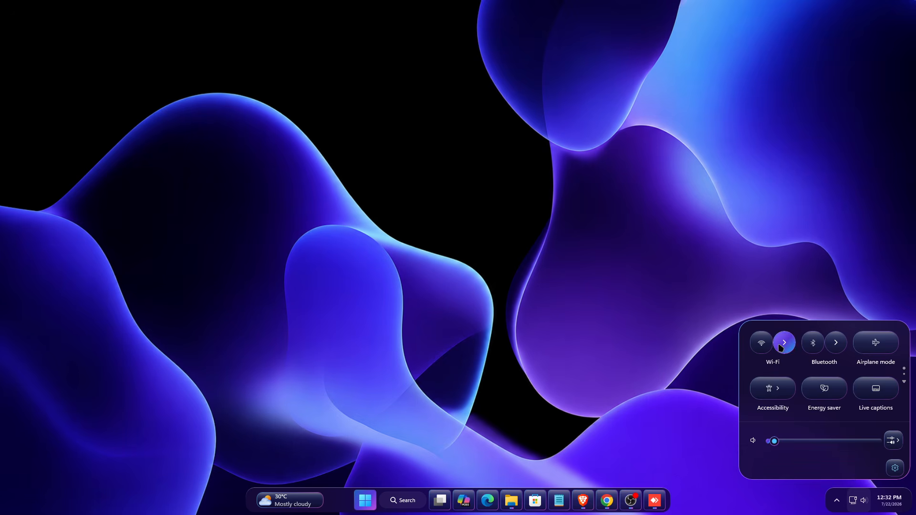
left_click(868, 355)
scroll(868, 360, "down", 1)
scroll(868, 365, "up", 1)
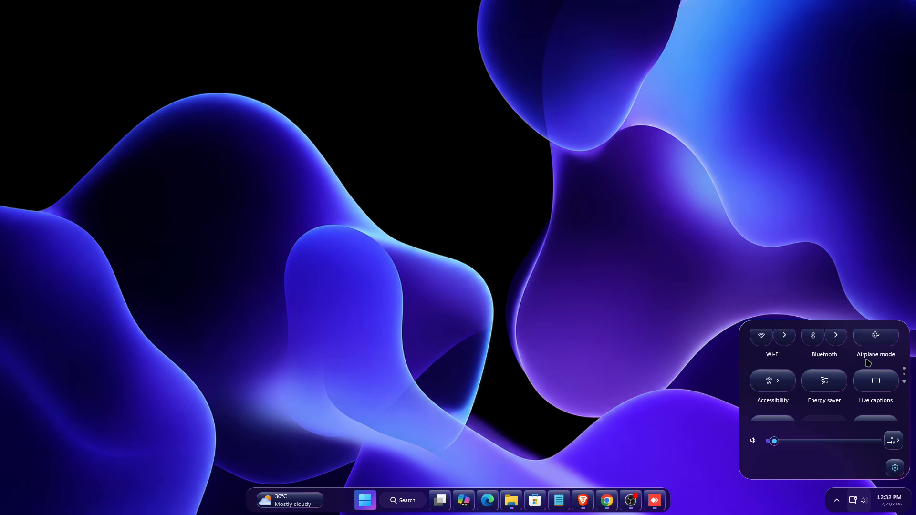
left_click(738, 451)
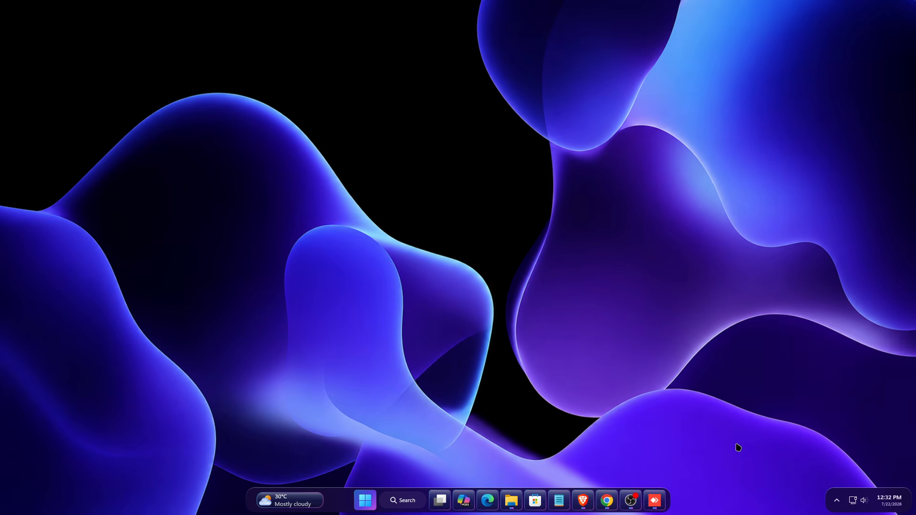
left_click(879, 493)
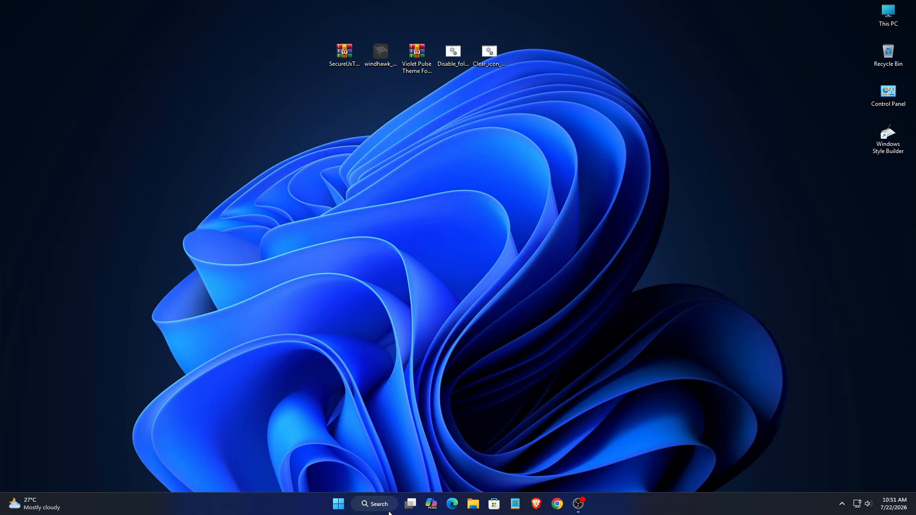
Search Windows for "Create a" and open the Create a restore point settings
left_click(389, 511)
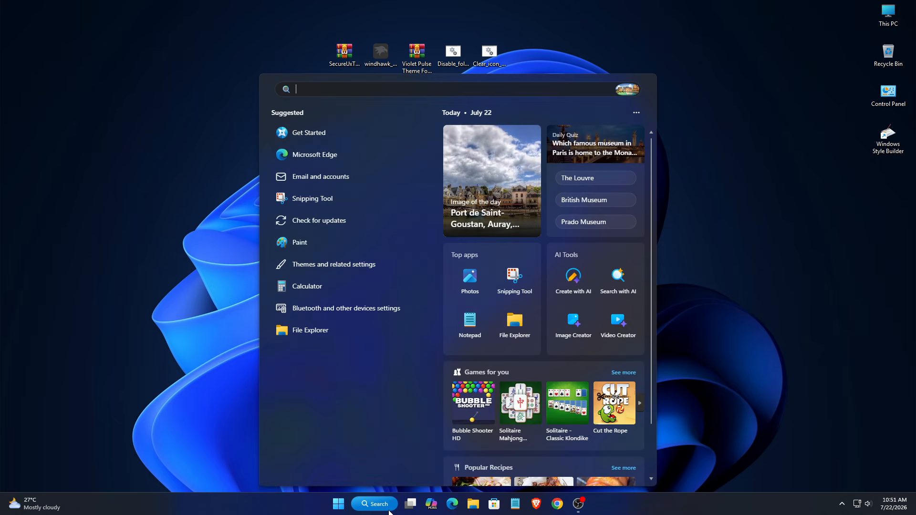
type("Creat")
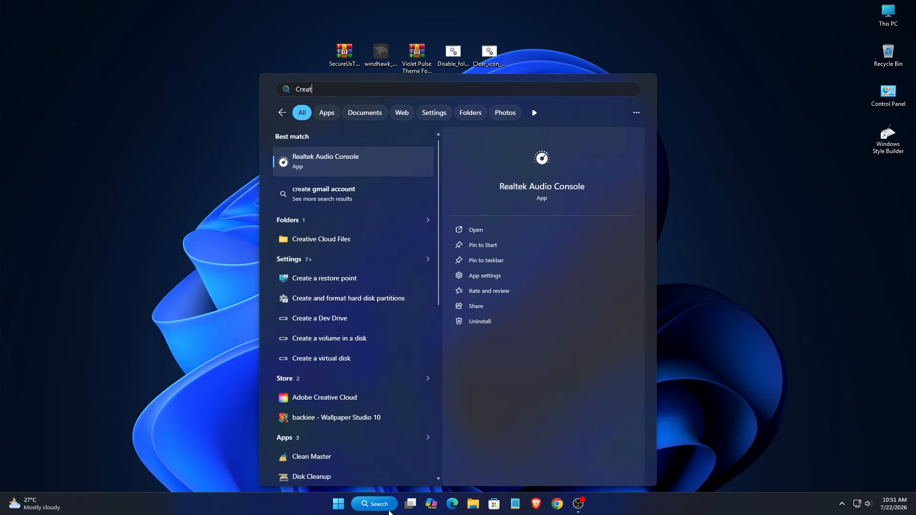
type("e a")
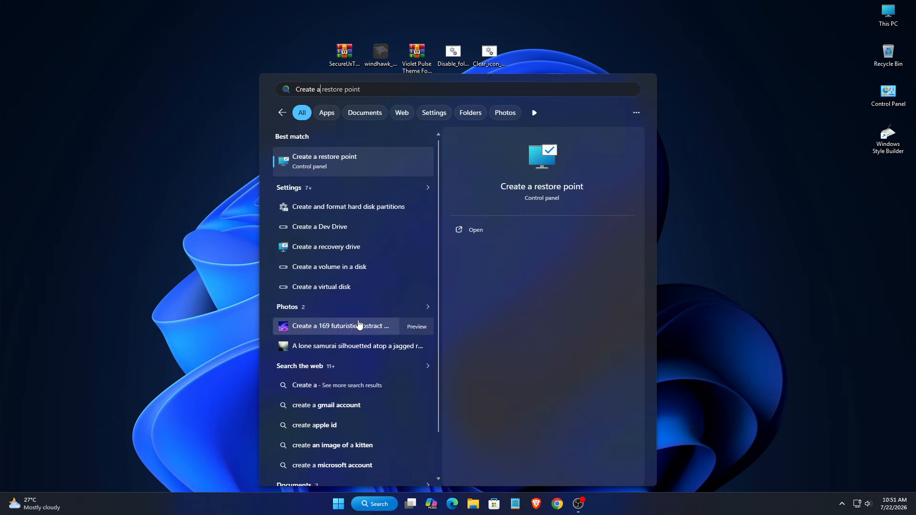
left_click(347, 166)
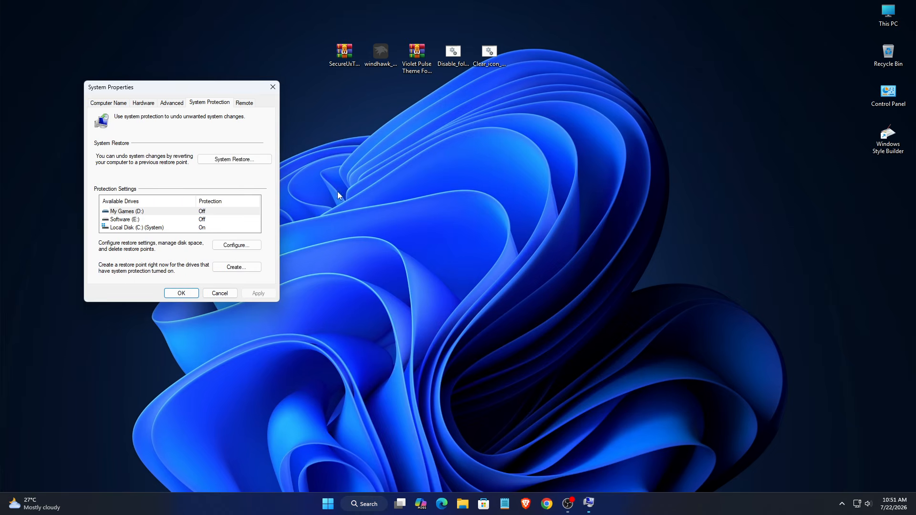
Create a restore point described as "Win 11" for Local Disk (C:), and close System Properties
left_click(201, 228)
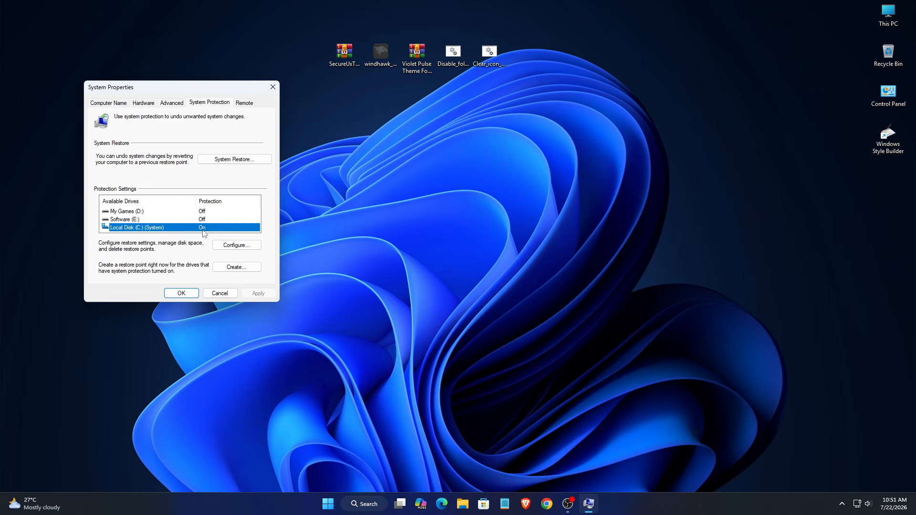
left_click(227, 268)
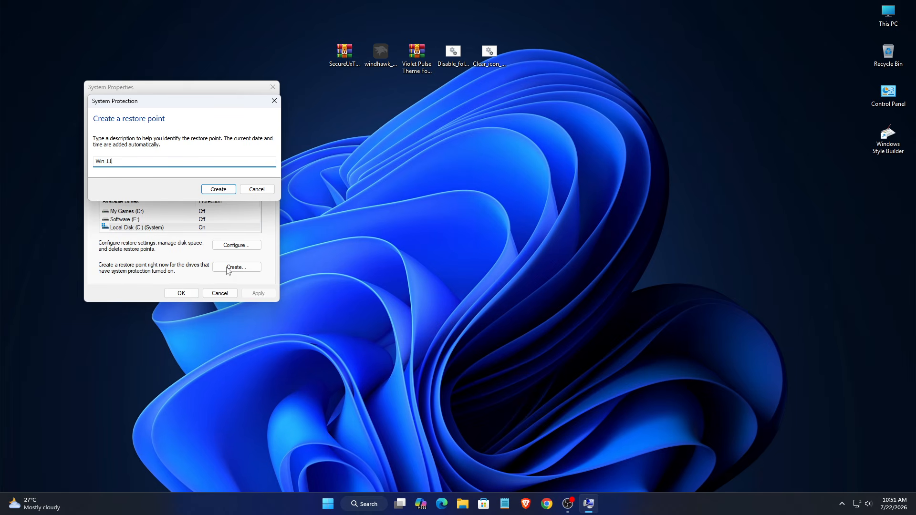
left_click(218, 191)
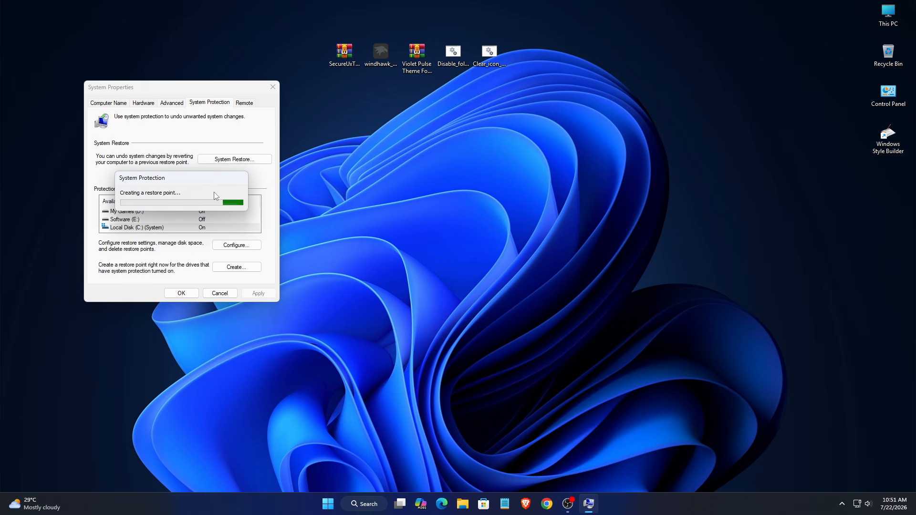
left_click(239, 200)
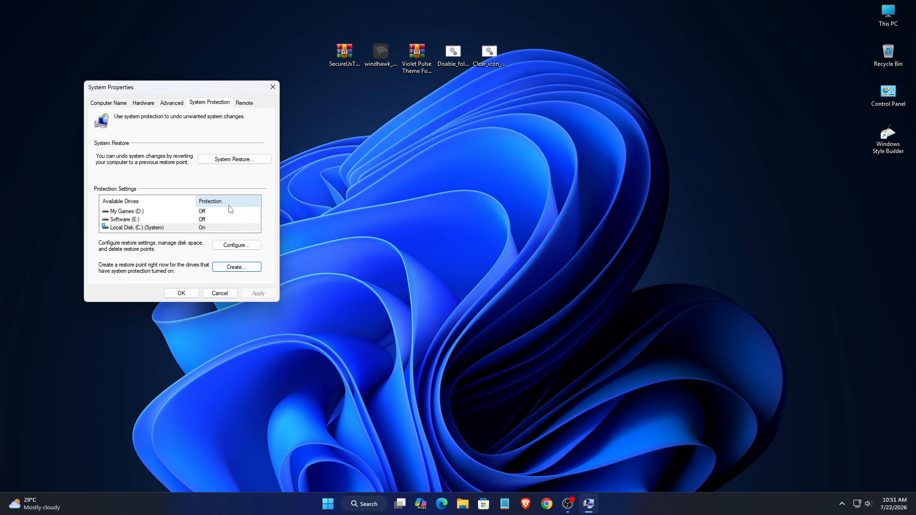
left_click(182, 293)
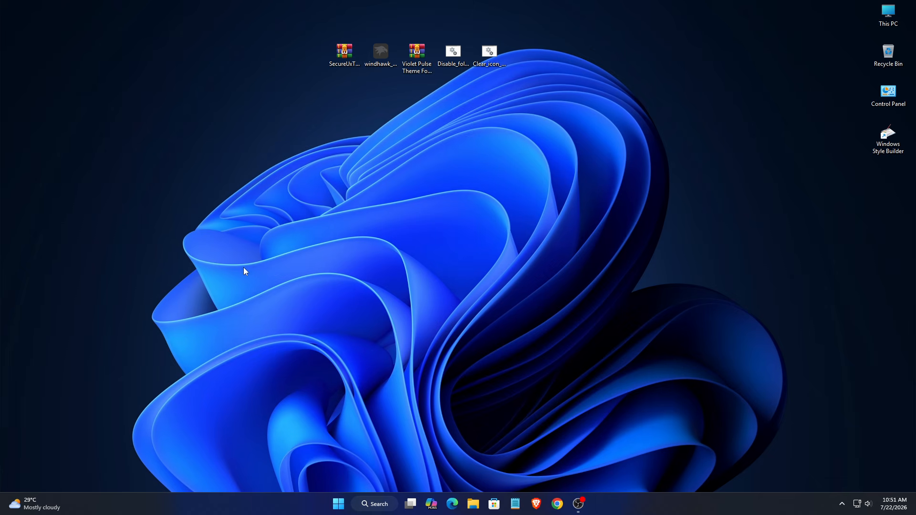
Extract the SecureUxTheme-amd64 archive with WinRAR into a SecureUxTheme-amd64 folder on the desktop
right_click(342, 65)
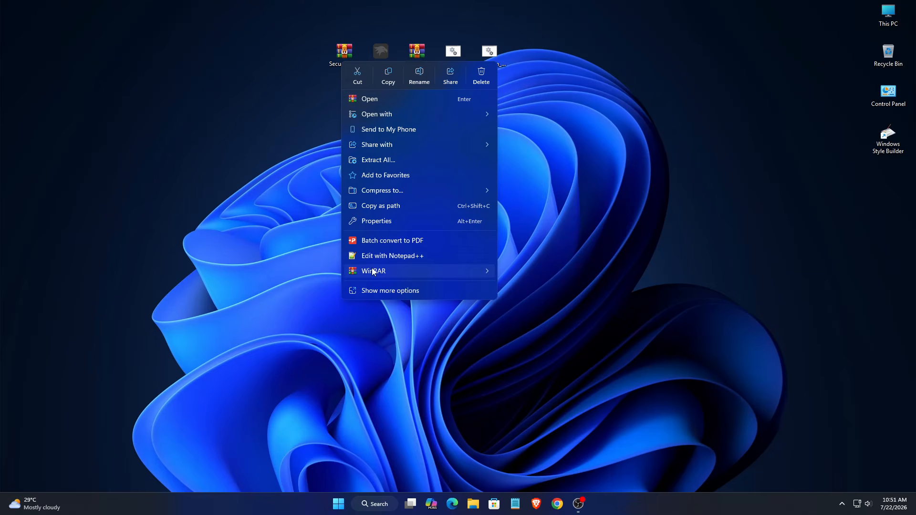
mouse_move(423, 275)
left_click(506, 288)
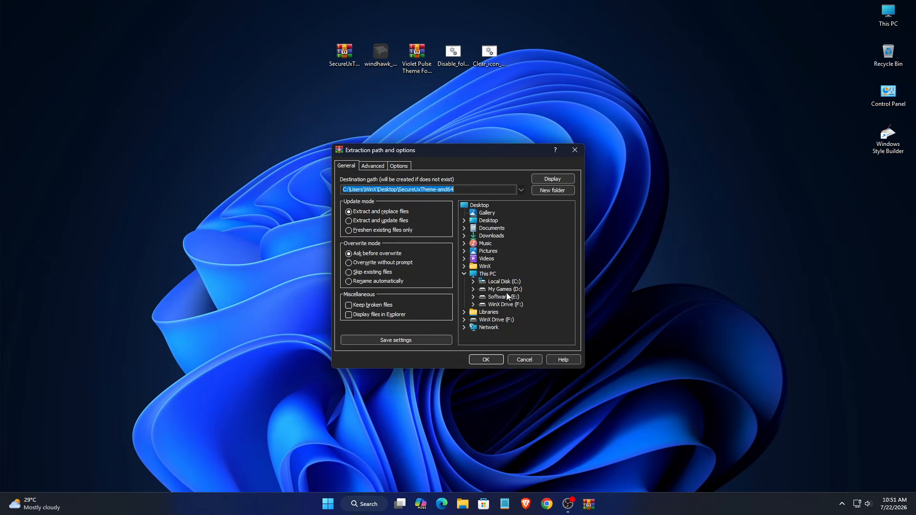
left_click(497, 355)
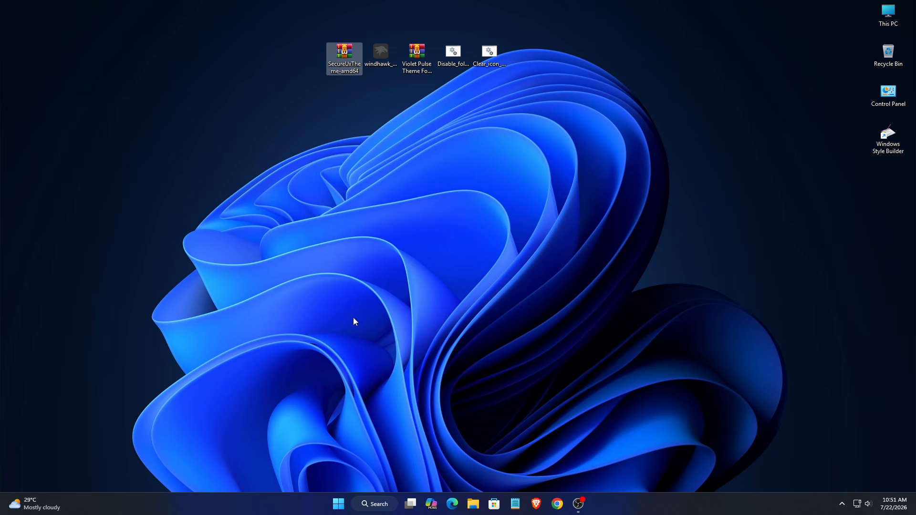
Move the SecureUxTheme-amd64 folder from the desktop to the root of Local Disk (C:)
right_click(18, 17)
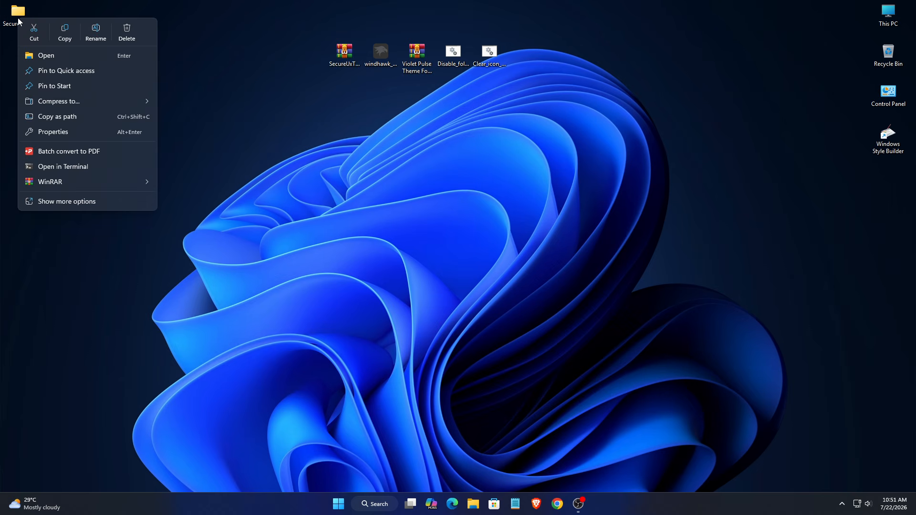
left_click(33, 30)
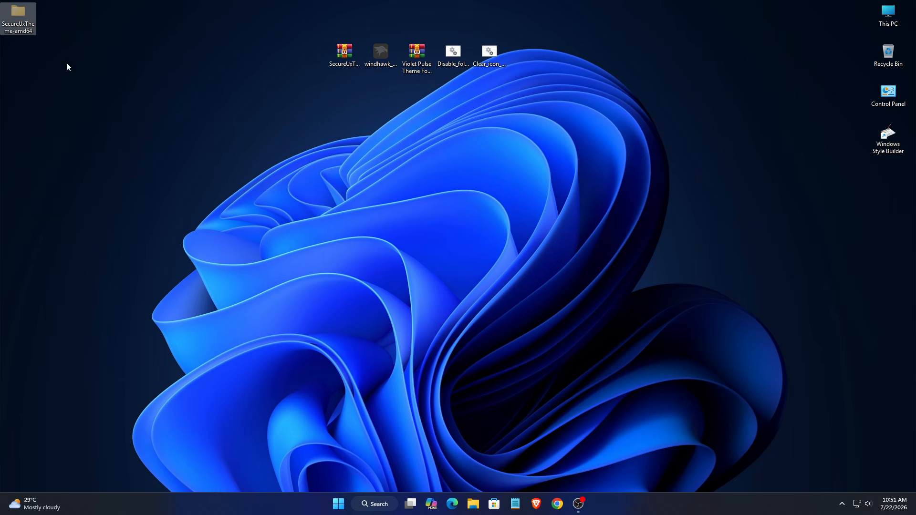
right_click(871, 15)
left_click(790, 41)
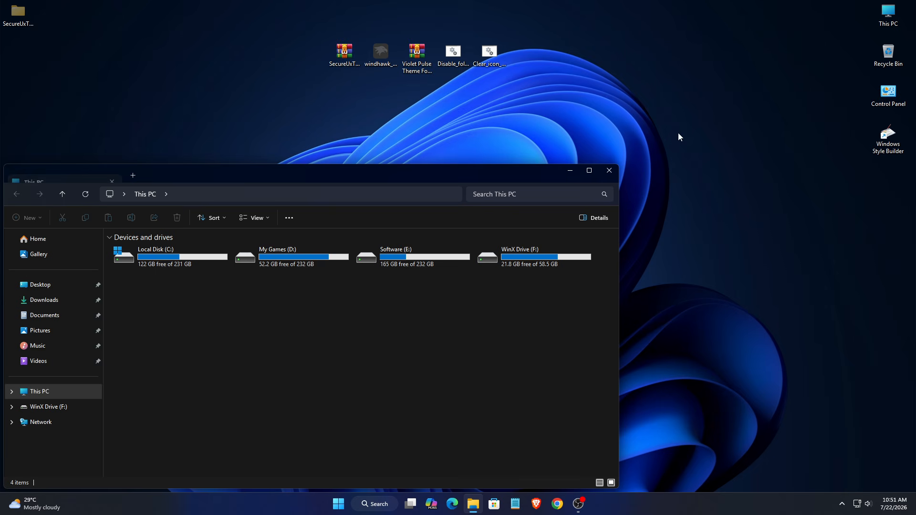
left_click_drag(357, 169, 488, 79)
left_click(342, 160)
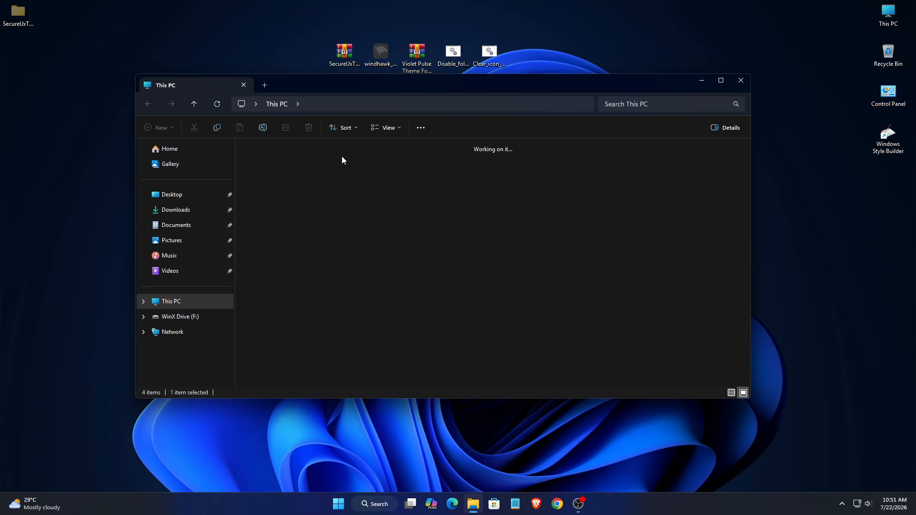
right_click(467, 268)
left_click(480, 285)
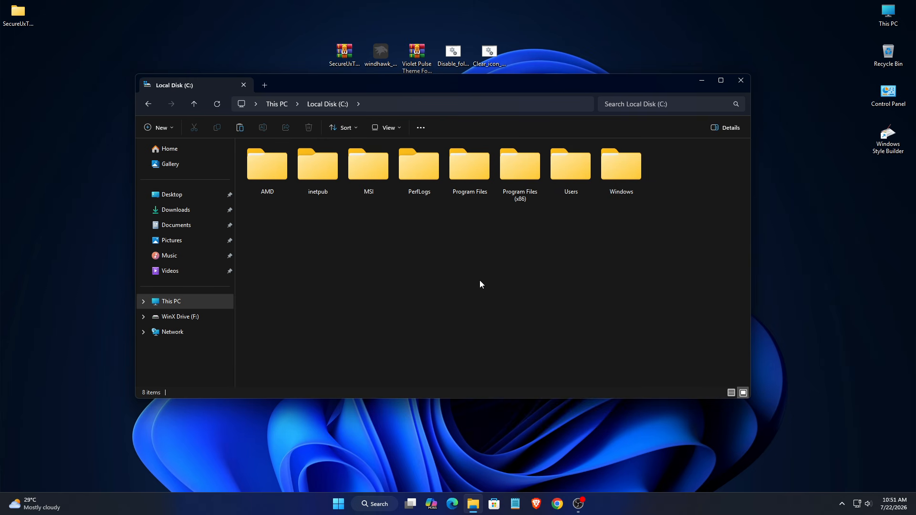
Run ThemeTool from the moved SecureUxTheme-amd64 folder as administrator and accept the warranty disclaimer
double_click(670, 170)
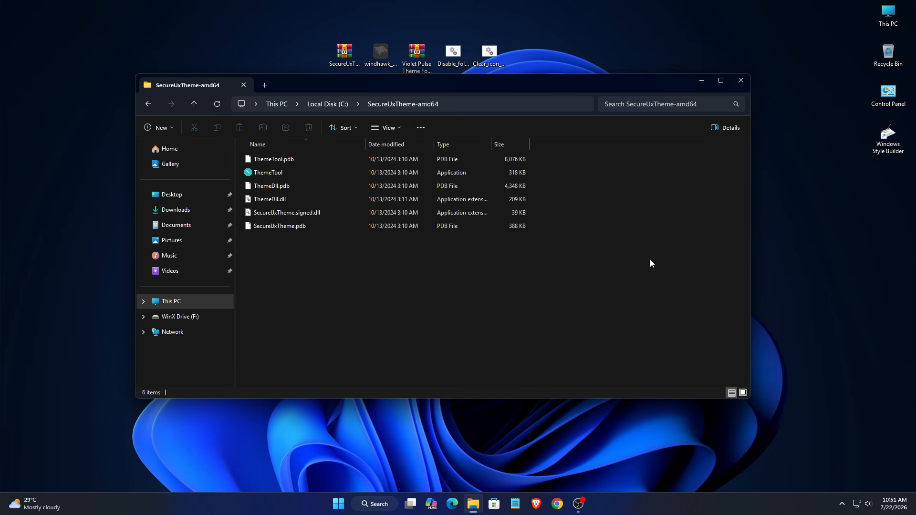
right_click(311, 177)
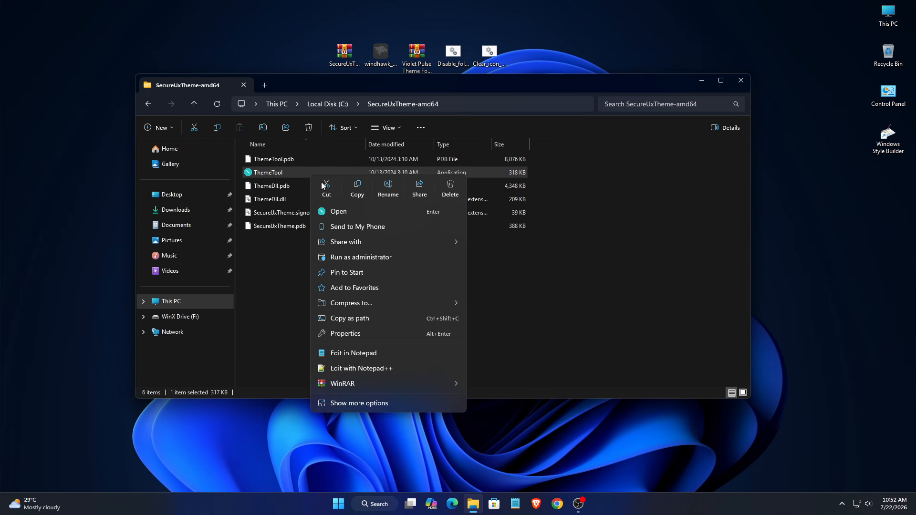
left_click(353, 261)
left_click(535, 290)
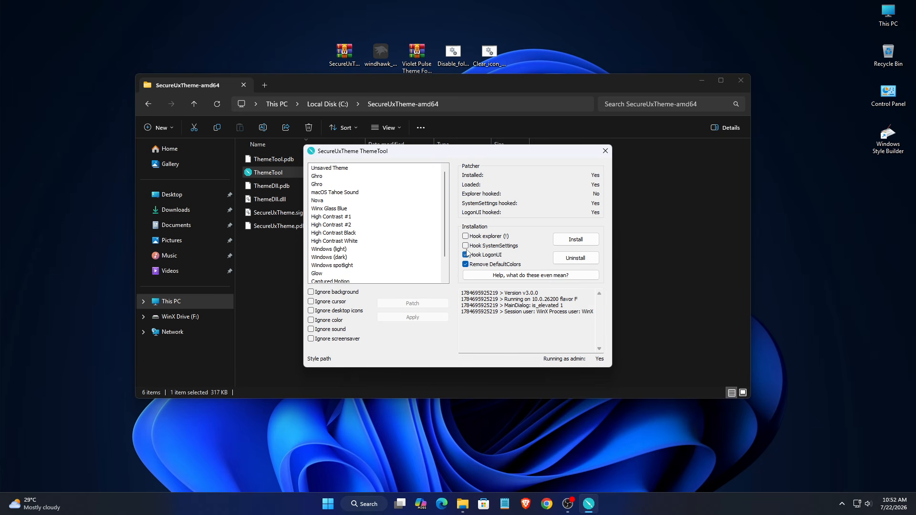
Install the patcher with Hook SystemSettings, Hook LogonUI and Remove DefaultColors enabled, decline the reboot, and close ThemeTool and its folder
left_click(569, 244)
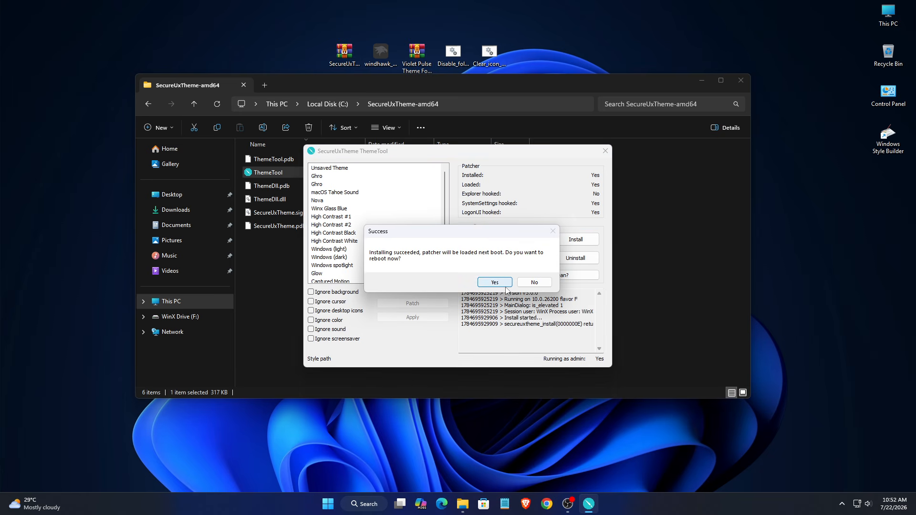
left_click(533, 283)
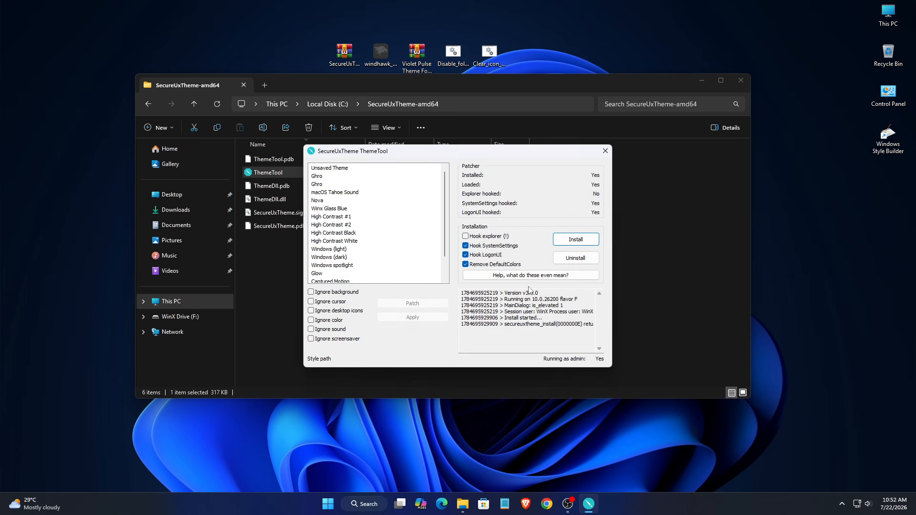
left_click(604, 151)
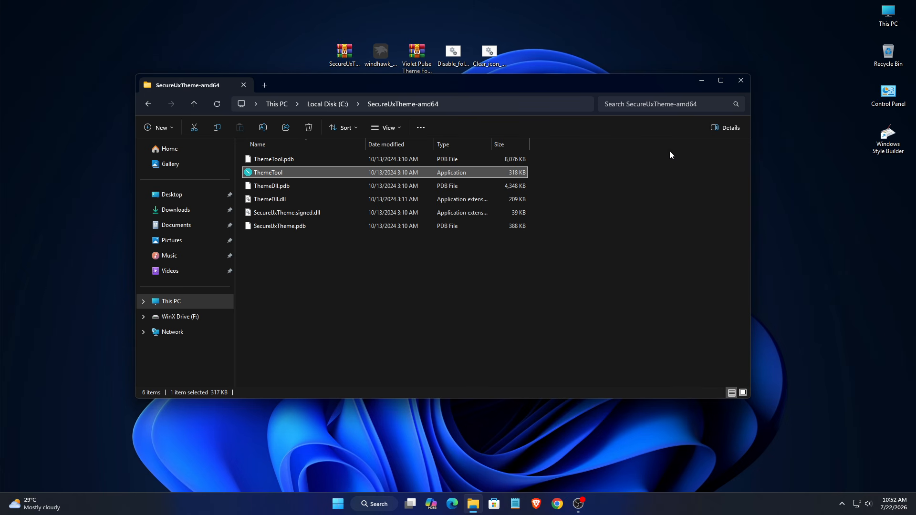
left_click(737, 89)
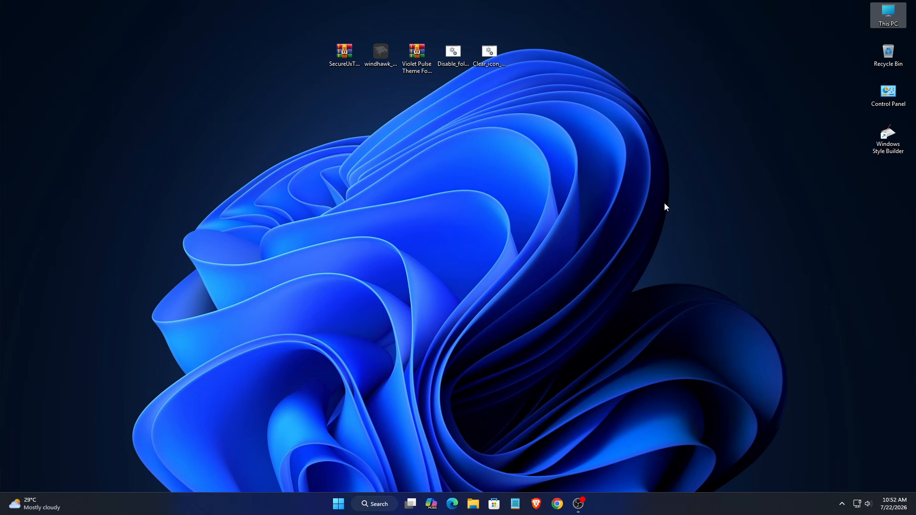
left_click(651, 204)
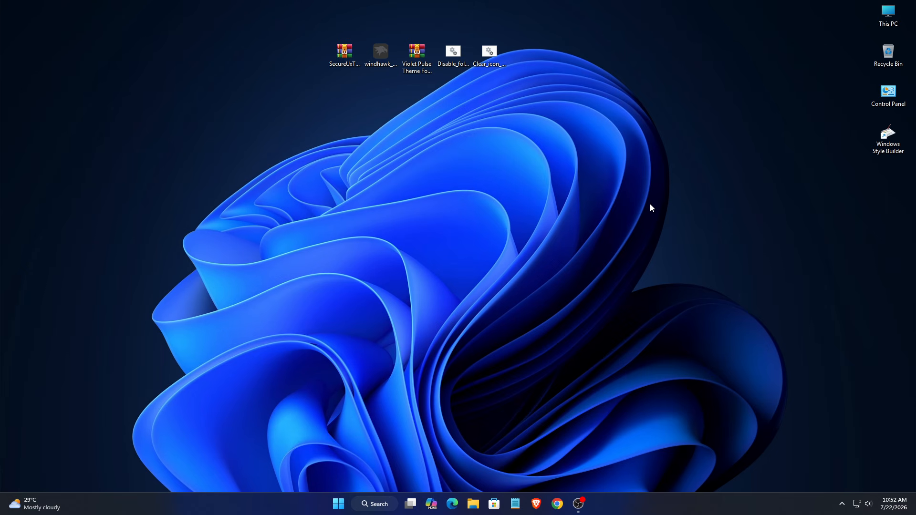
Extract the Violet Pulse Theme For Windows 11 archive with WinRAR into a folder of the same name on the desktop
right_click(424, 58)
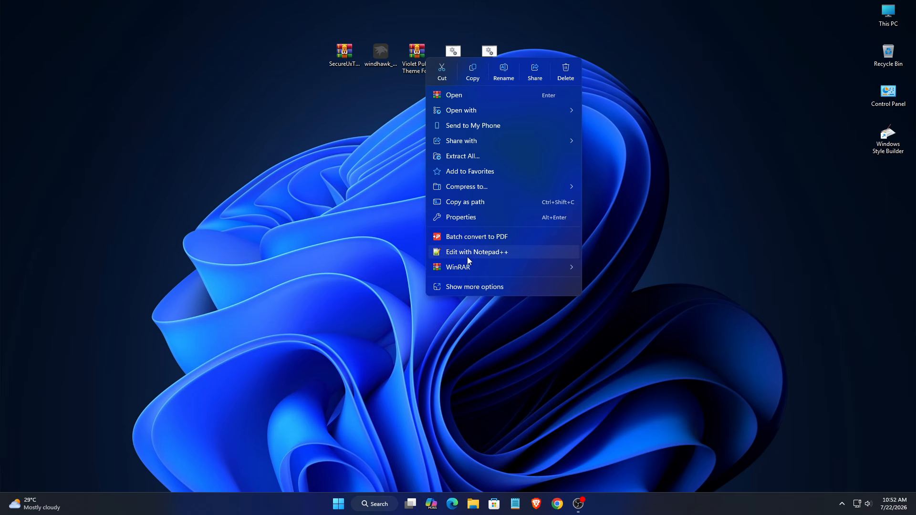
mouse_move(553, 271)
left_click(594, 284)
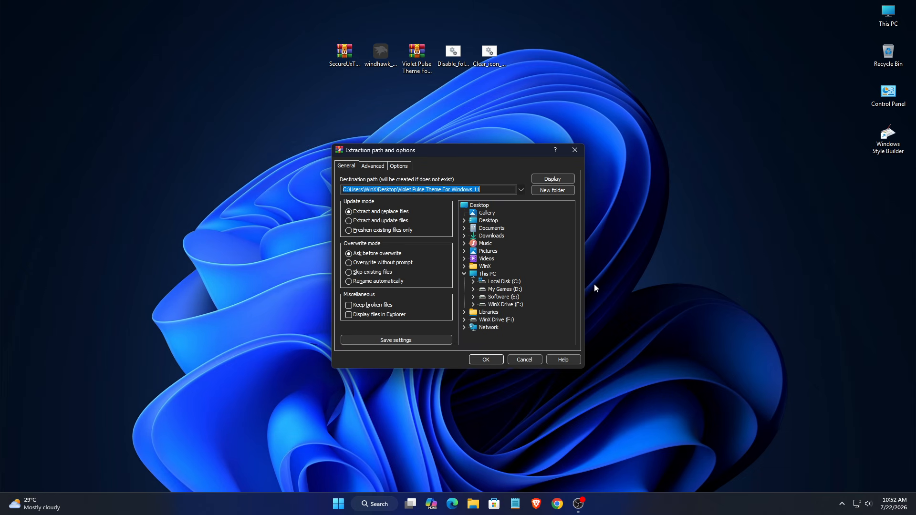
left_click(483, 360)
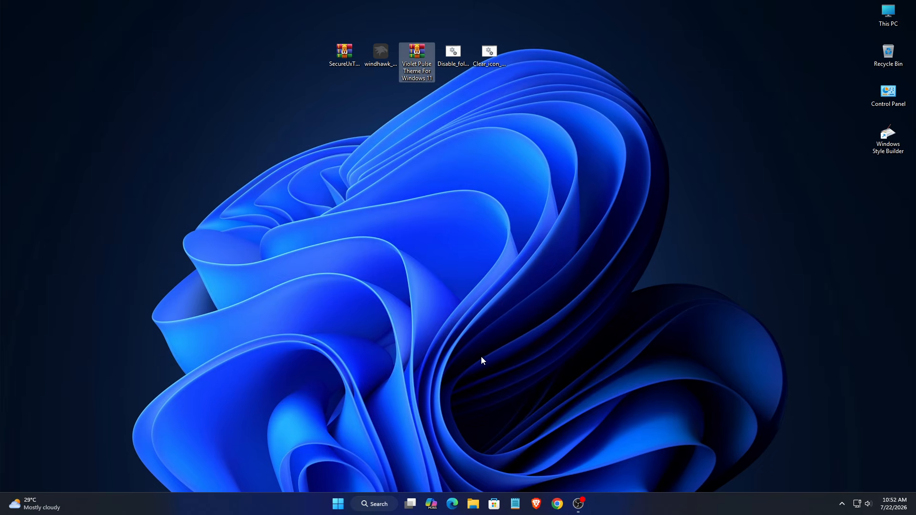
Copy the Violet Pulse folder and theme file from the Windows 11 Theme subfolder of the extracted Violet Pulse package
right_click(17, 17)
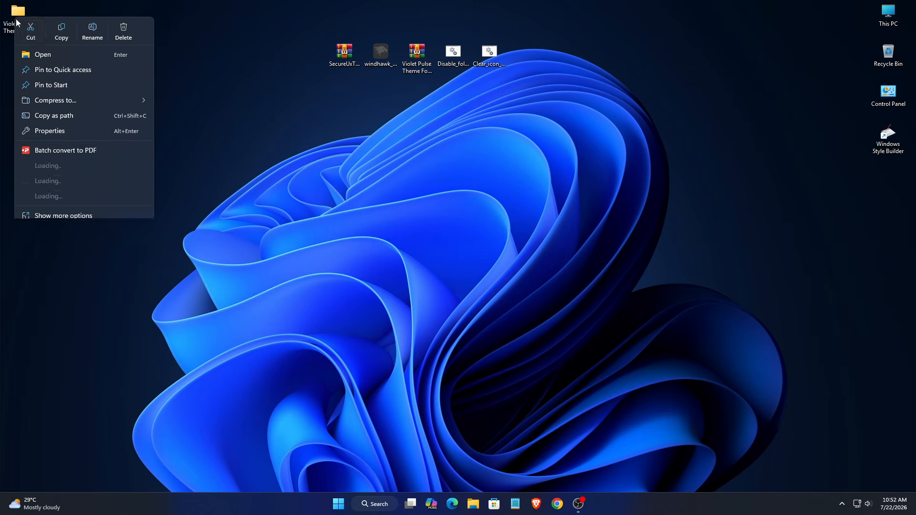
left_click(33, 54)
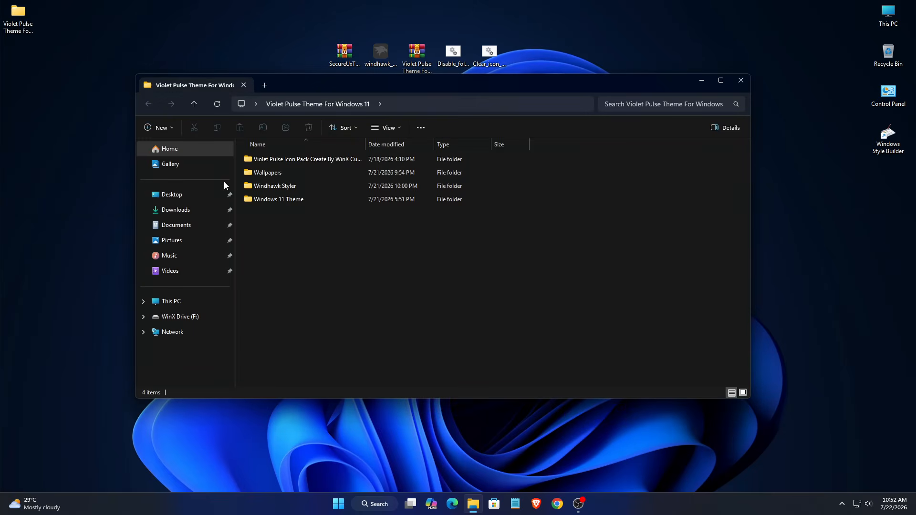
left_click(279, 201)
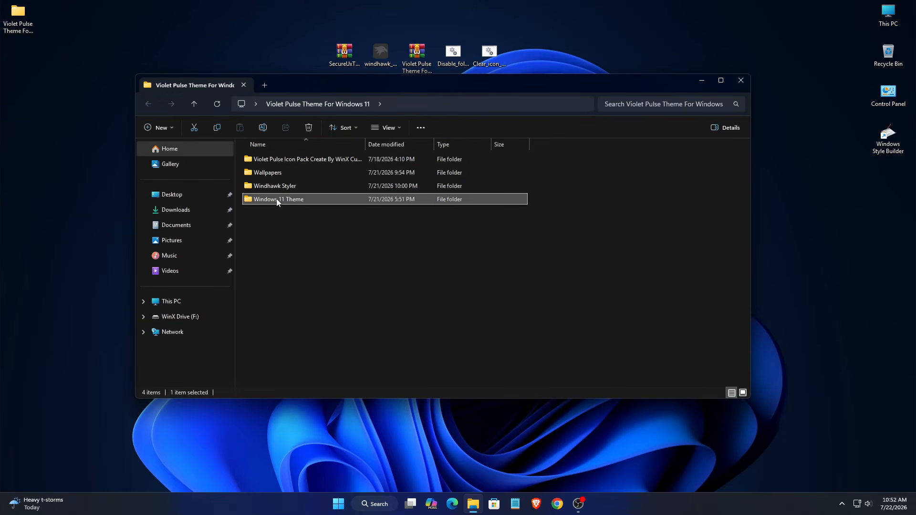
right_click(280, 203)
left_click(310, 236)
left_click_drag(308, 231, 301, 158)
right_click(301, 159)
left_click(349, 172)
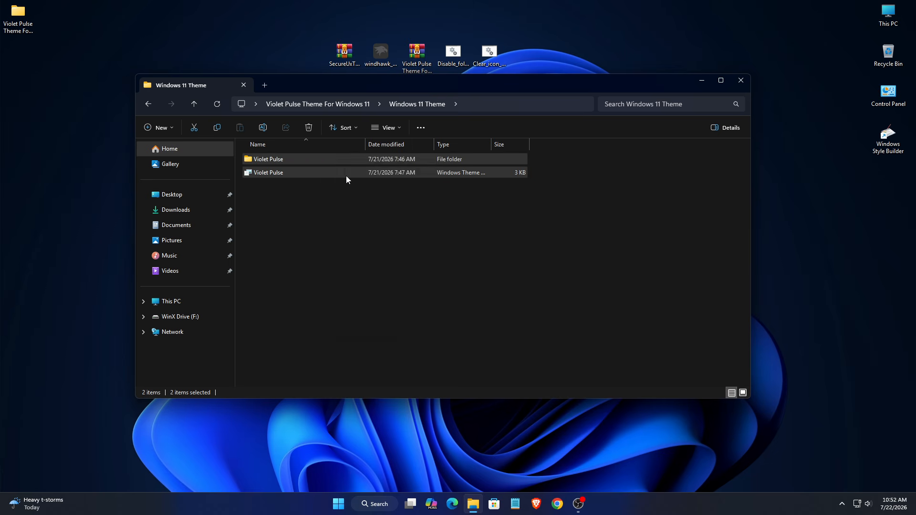
Open the Windows > Resources > Themes folder on Local Disk (C:)
left_click(190, 302)
double_click(286, 174)
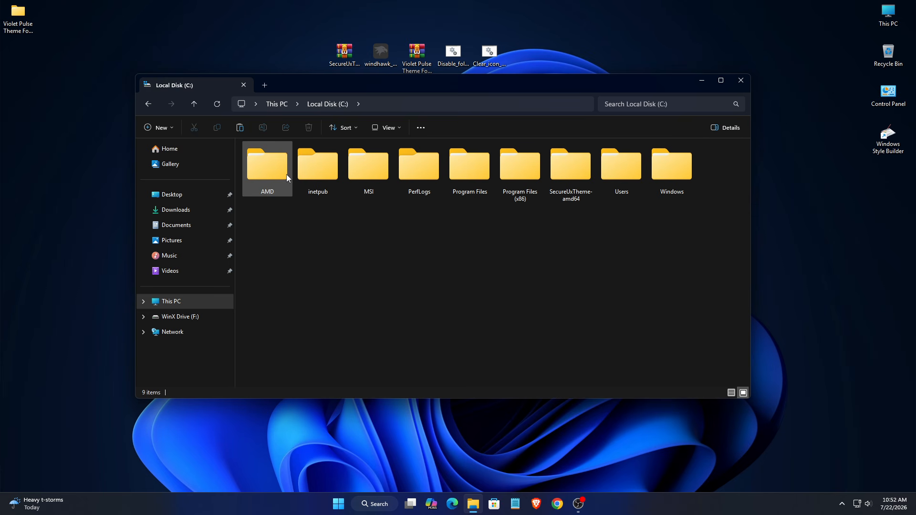
double_click(673, 167)
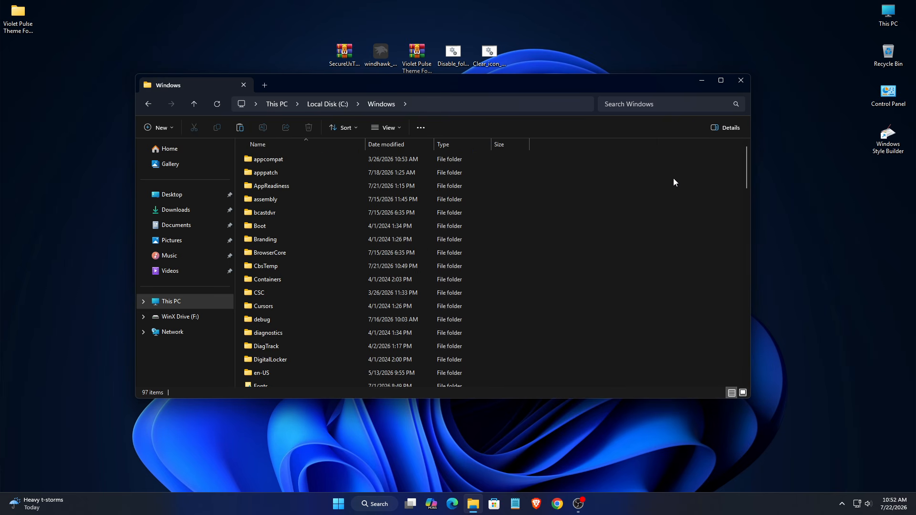
key("r")
left_click(317, 190)
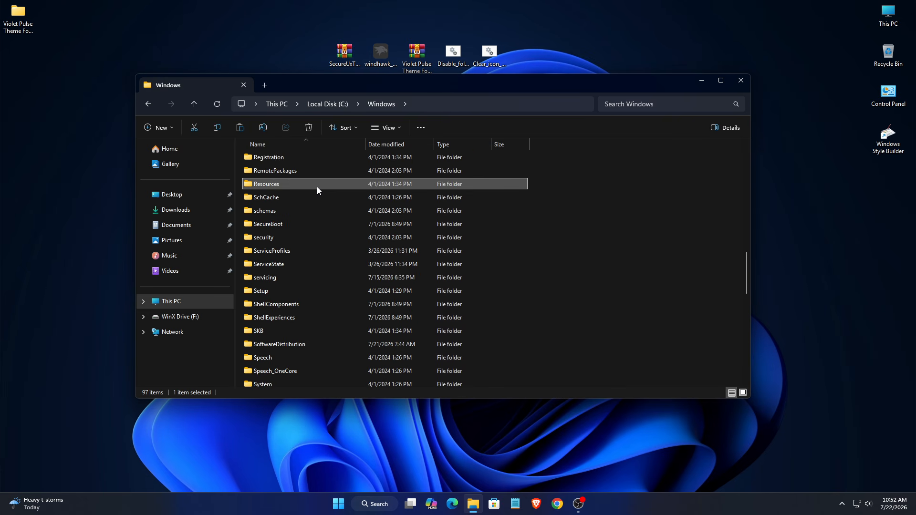
right_click(318, 190)
left_click(340, 225)
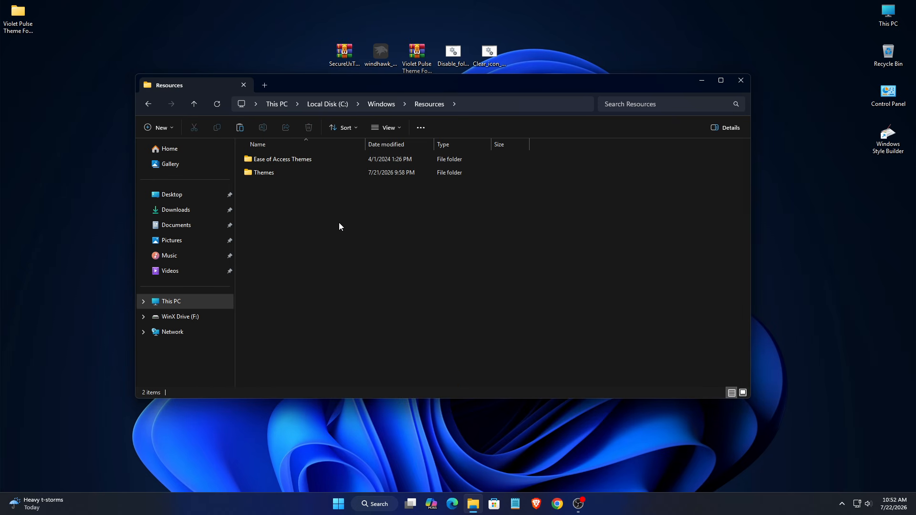
double_click(308, 178)
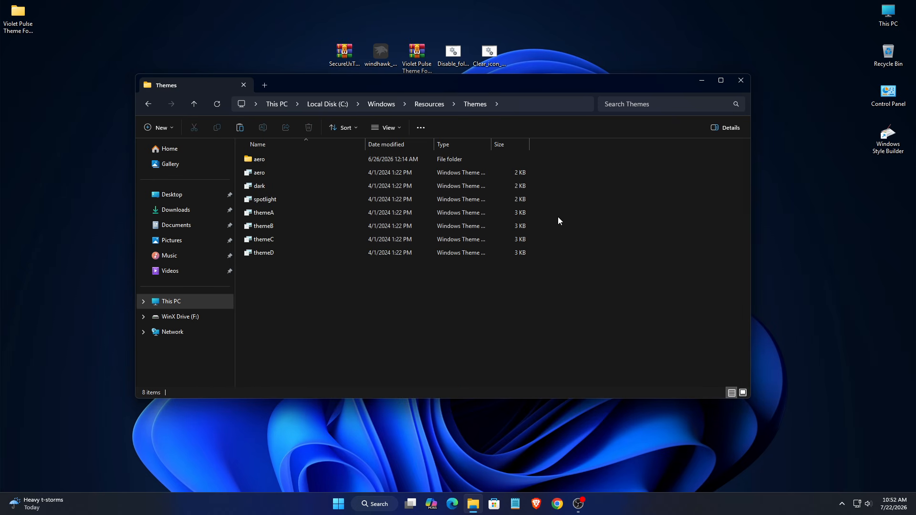
Paste the Violet Pulse items into Themes, granting administrator permission for all current items, and close the folder window
right_click(561, 210)
left_click(574, 221)
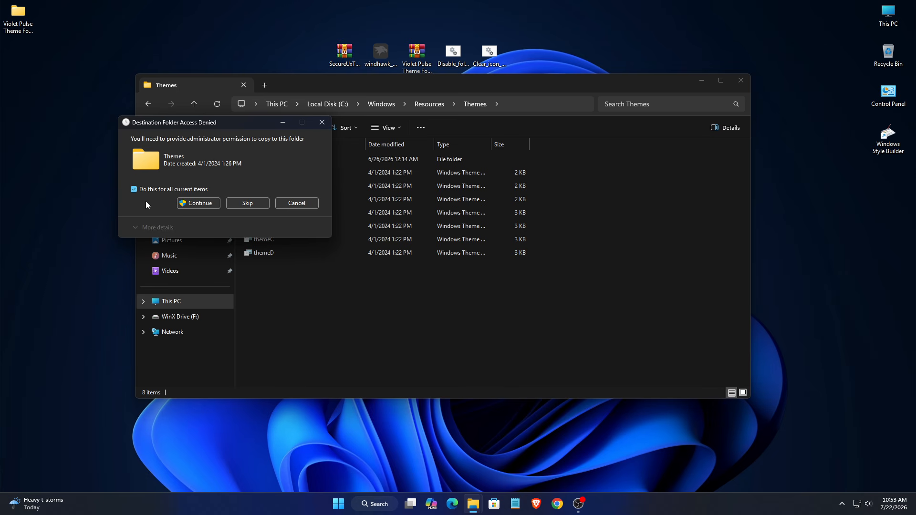
left_click(186, 207)
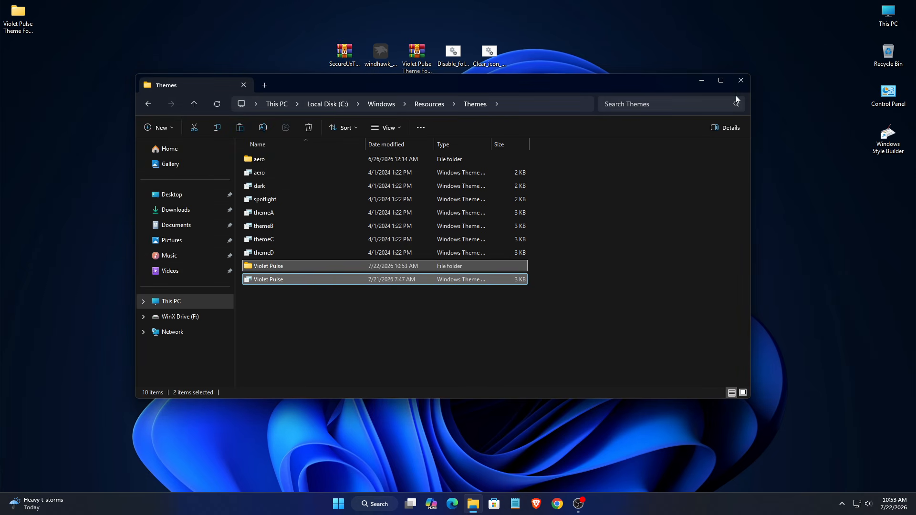
left_click(742, 85)
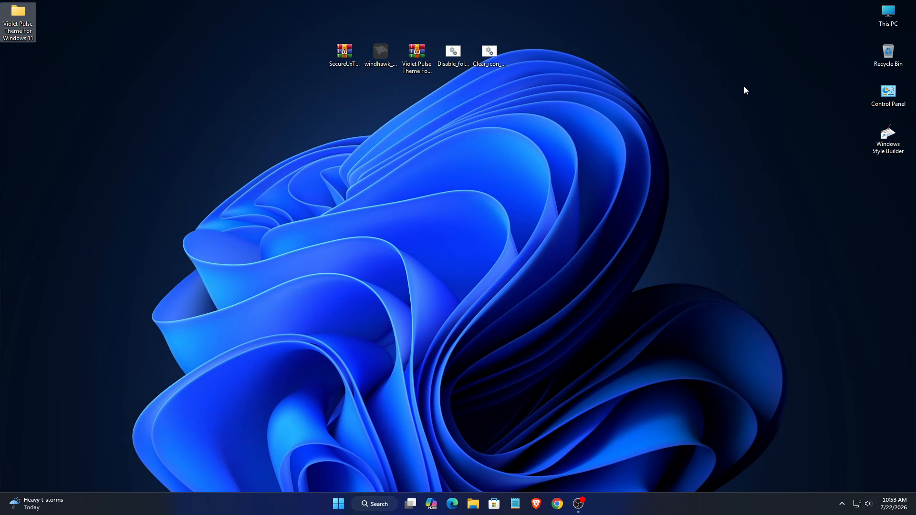
Run ThemeTool as administrator from the SecureUxTheme-amd64 folder on Local Disk (C:) and accept the warranty disclaimer
double_click(885, 17)
double_click(311, 173)
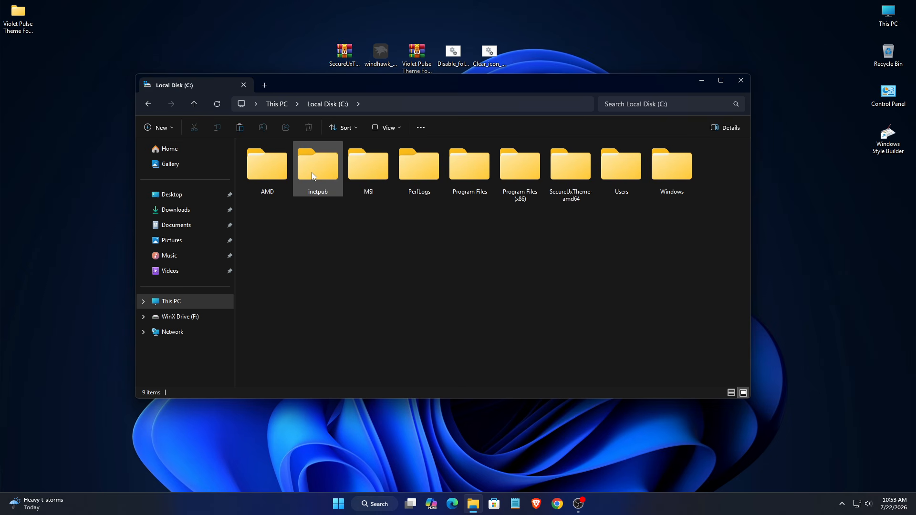
left_click(572, 181)
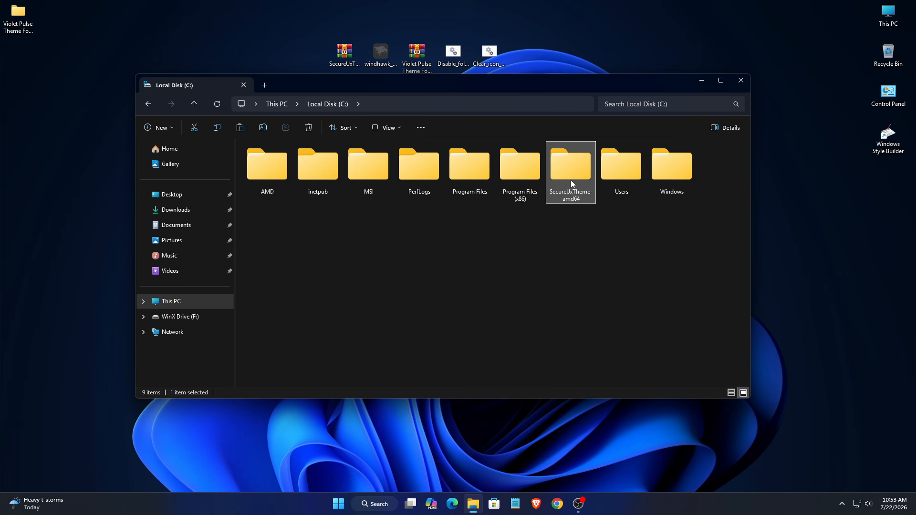
right_click(571, 180)
left_click(612, 217)
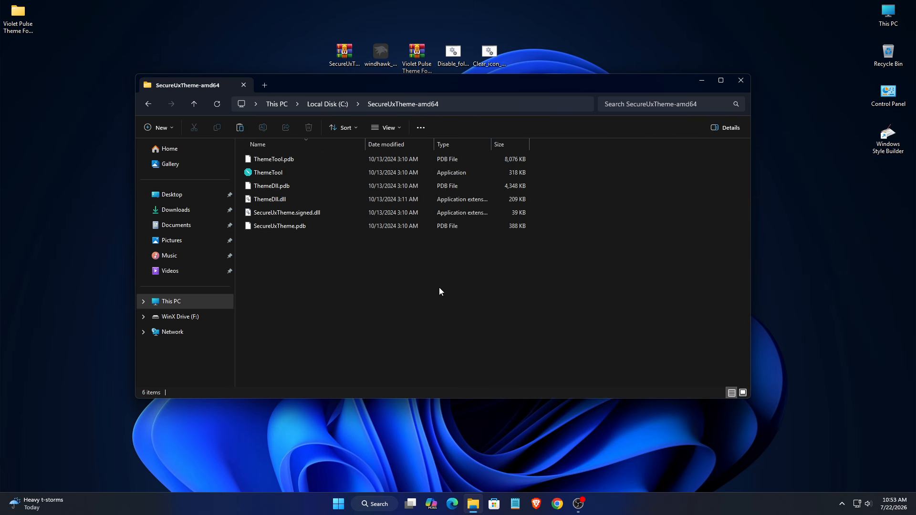
right_click(326, 175)
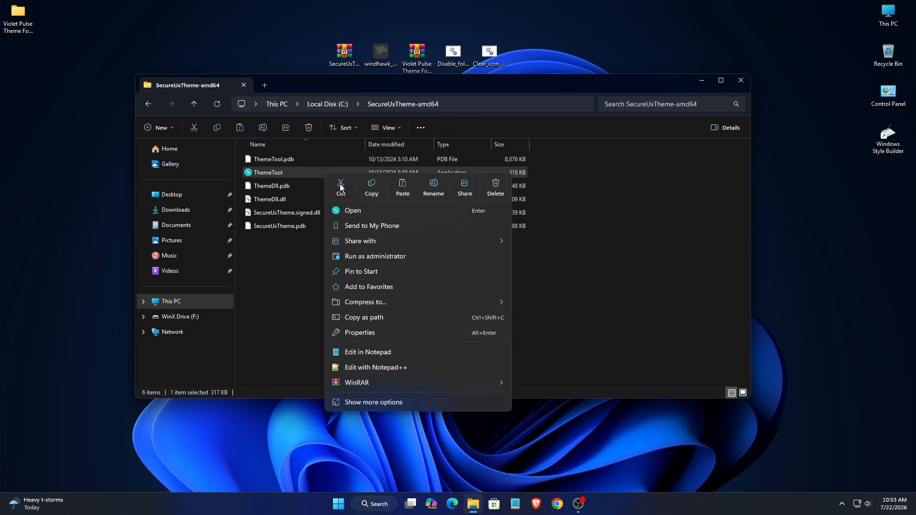
left_click(374, 256)
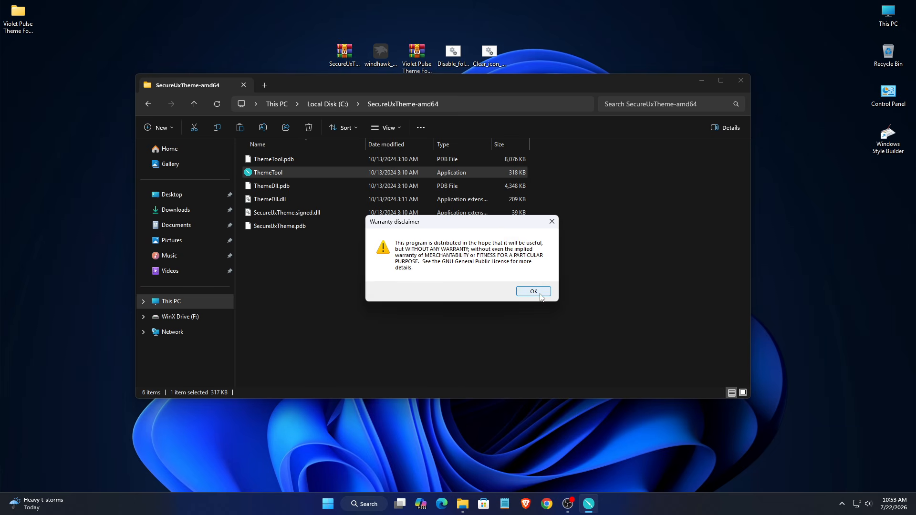
left_click(534, 292)
Patch and apply the Violet Pulse theme in ThemeTool
scroll(392, 249, "down", 2)
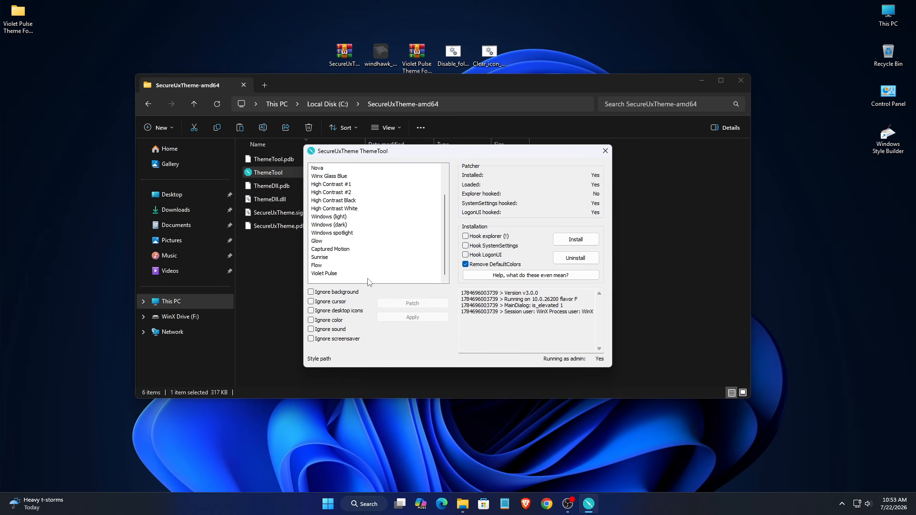
left_click(326, 273)
left_click(406, 318)
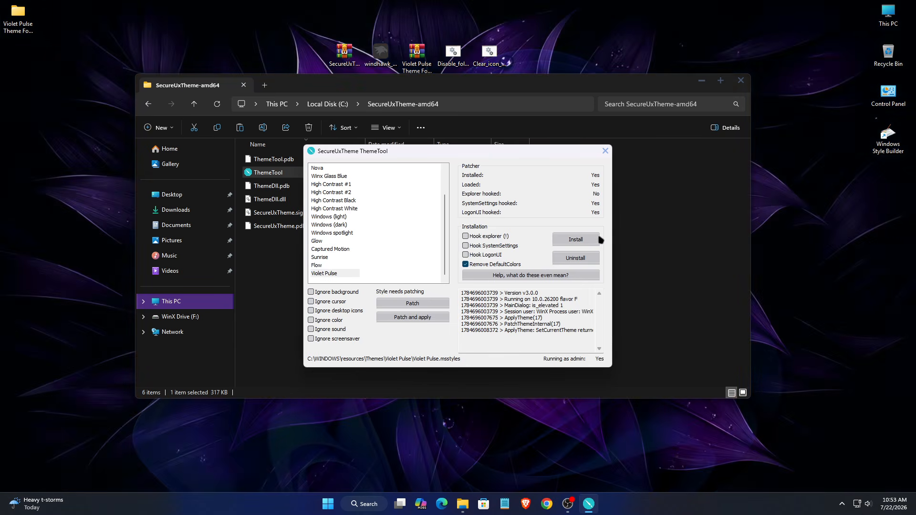
Close ThemeTool and the SecureUxTheme-amd64 folder, and check the applied theme in a This PC window before closing it
left_click(605, 152)
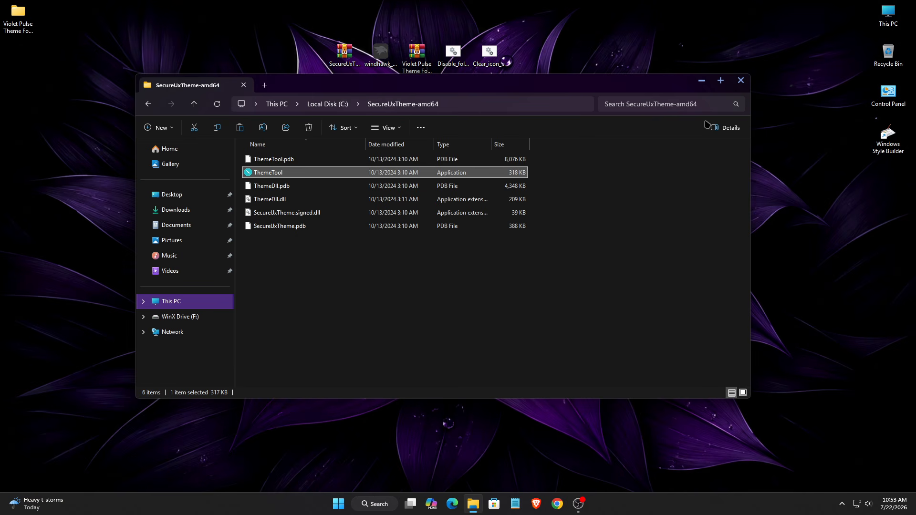
left_click(740, 81)
double_click(875, 28)
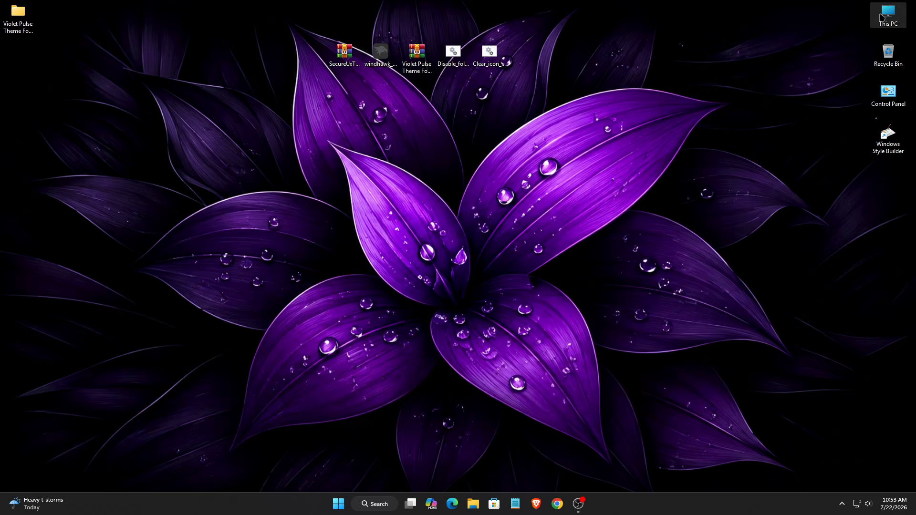
mouse_move(456, 91)
left_mouse_down()
mouse_move(468, 82)
mouse_move(470, 93)
left_mouse_up()
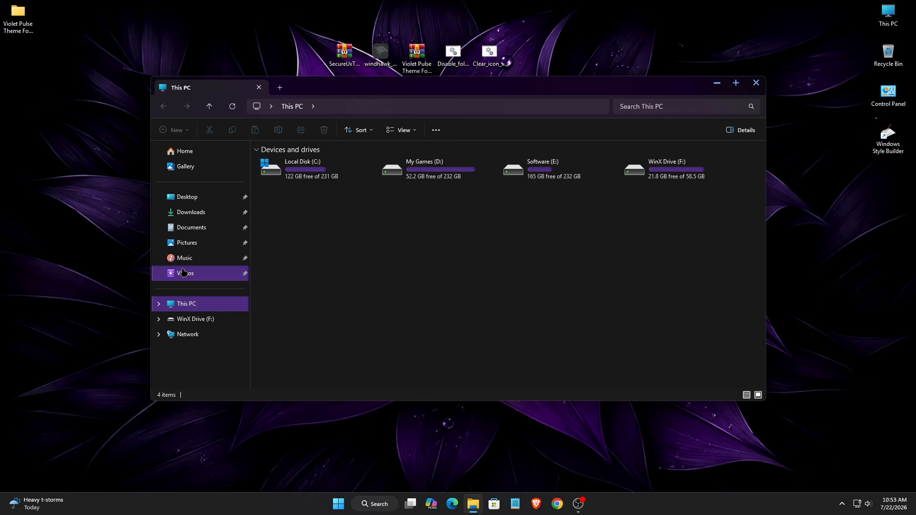
left_click_drag(306, 247, 701, 375)
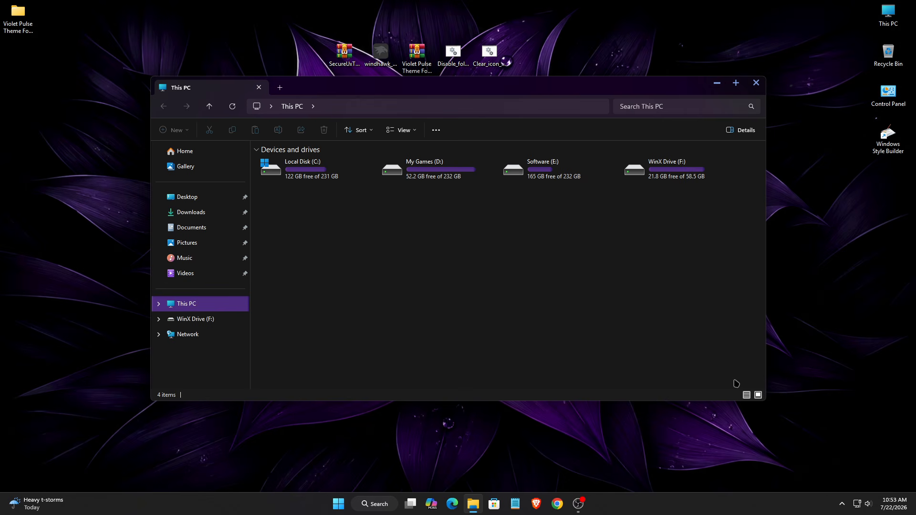
left_click(757, 84)
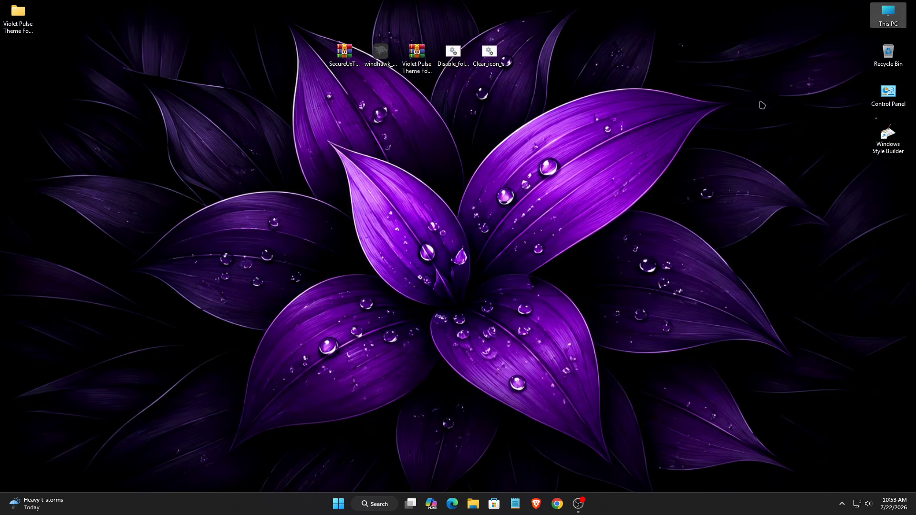
Set Violet Pulse Wallpaper (2) from the theme's Wallpapers folder as the desktop background and close the folder window
double_click(18, 17)
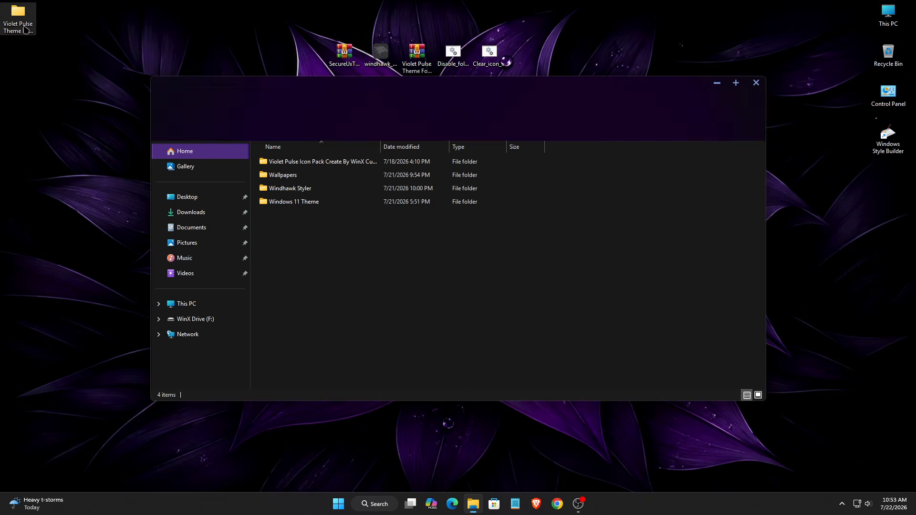
double_click(289, 175)
left_click(333, 185)
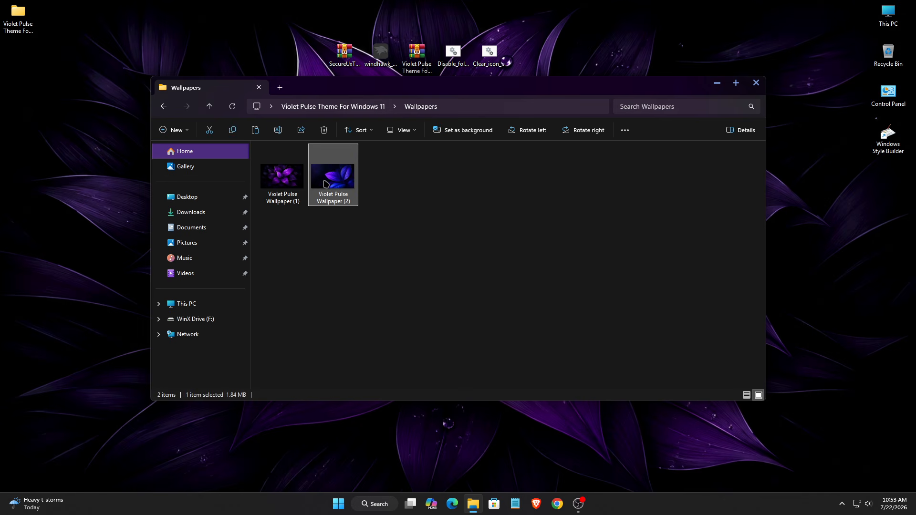
right_click(333, 185)
left_click(365, 177)
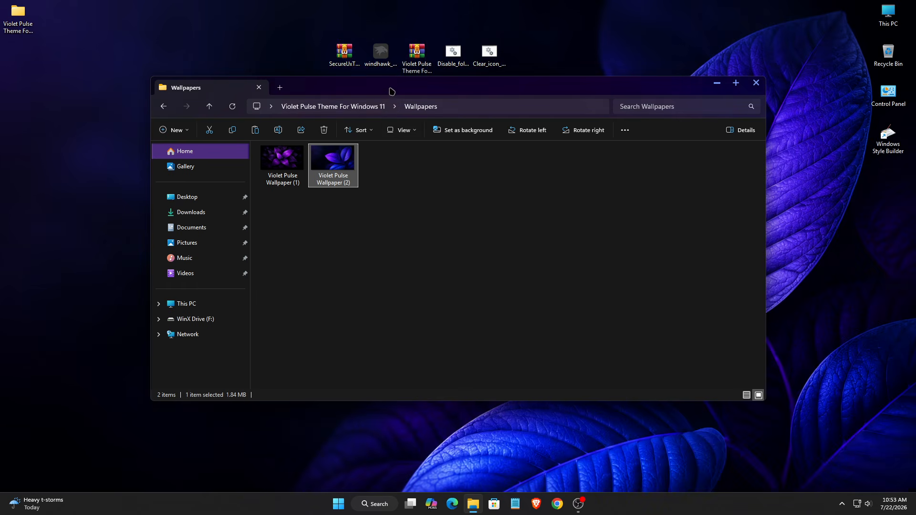
left_click_drag(391, 89, 436, 108)
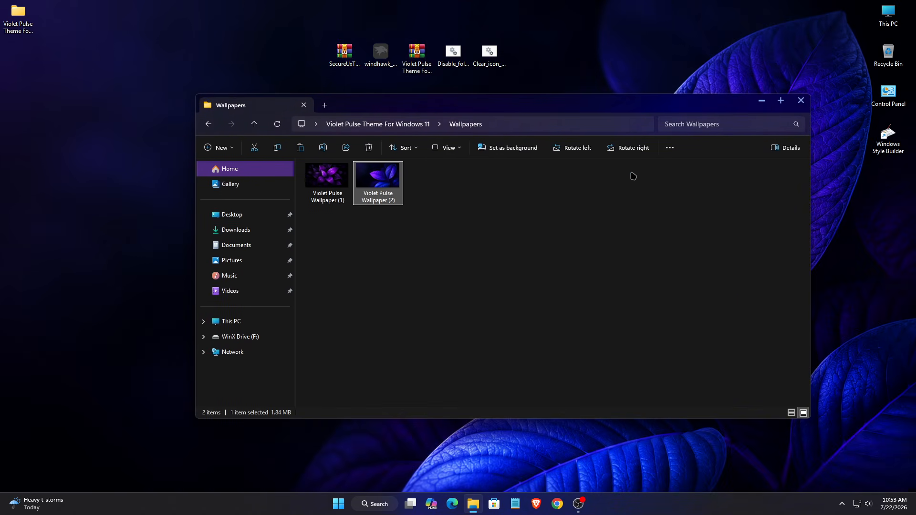
left_click(801, 100)
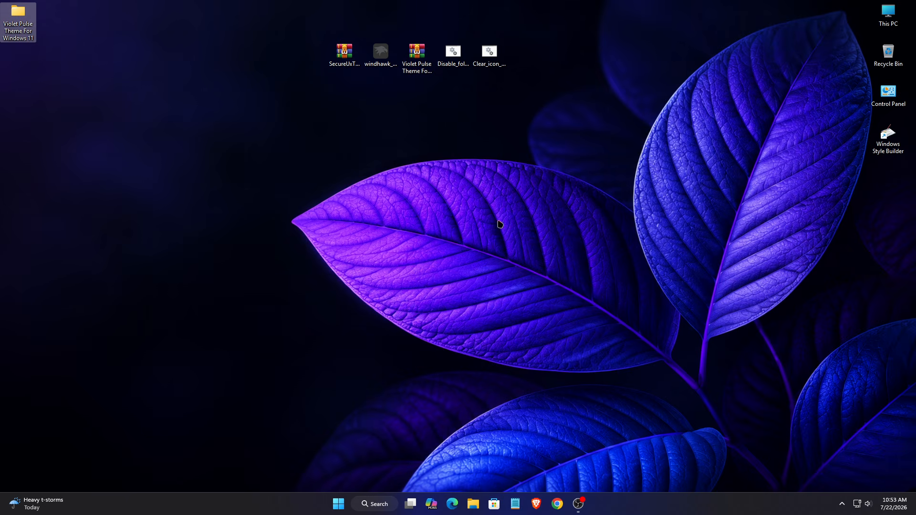
Install Windhawk v1.7.3 in English as a standard installation in C:\Program Files\Windhawk and launch it when setup finishes
double_click(381, 65)
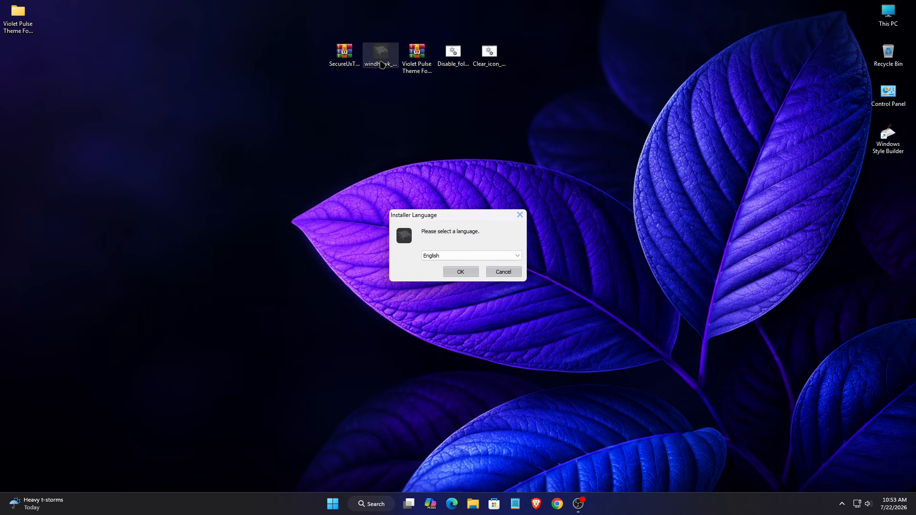
left_click(452, 276)
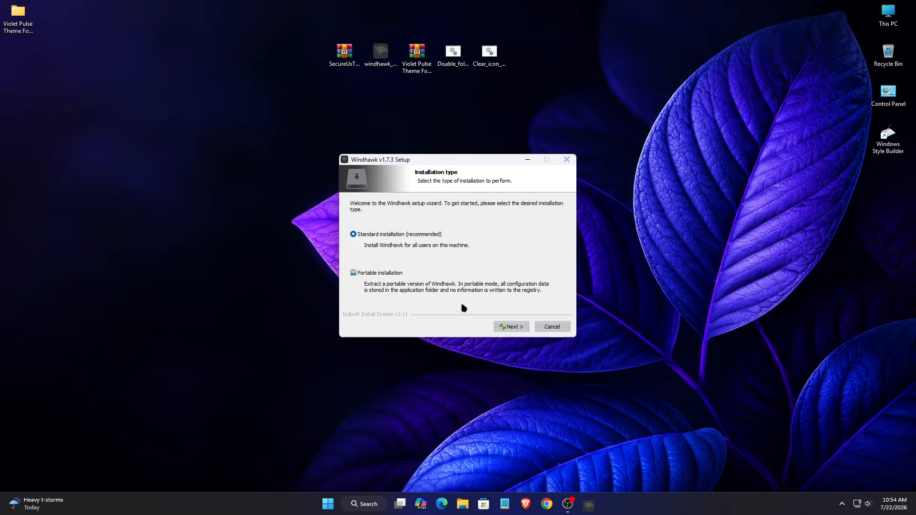
left_click(509, 329)
left_click(512, 333)
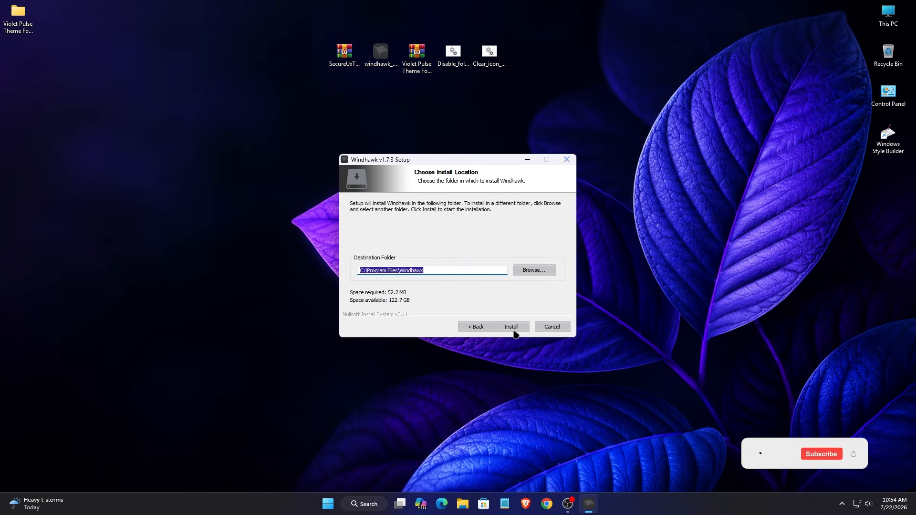
left_click(512, 331)
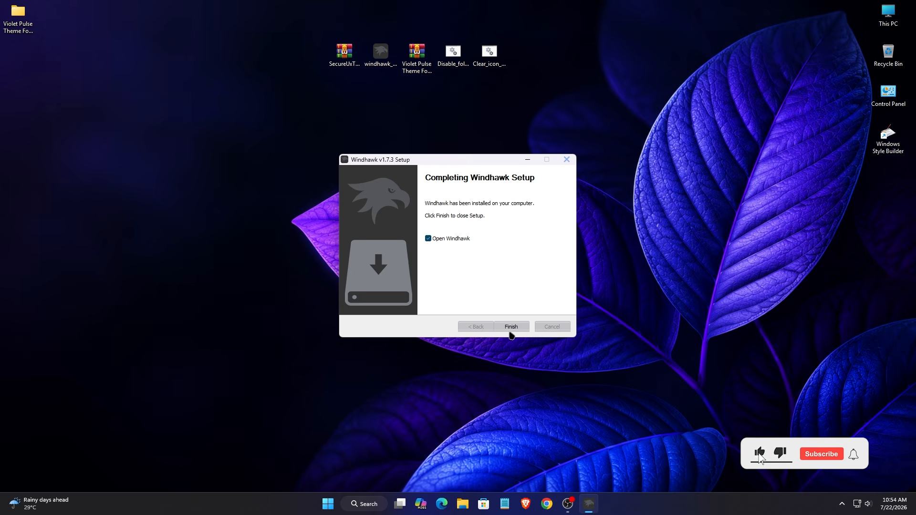
left_click(511, 329)
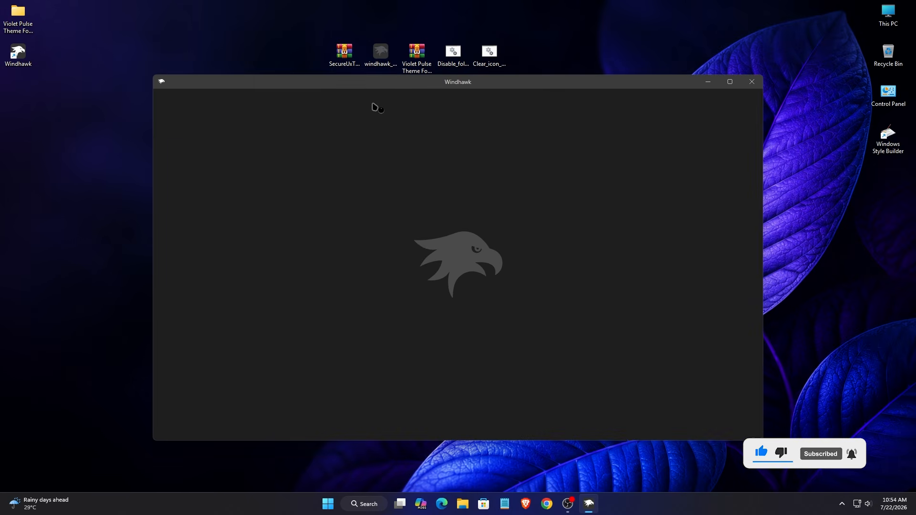
Show Windhawk's catalogue of available mods and minimize the window
left_click_drag(373, 87, 378, 76)
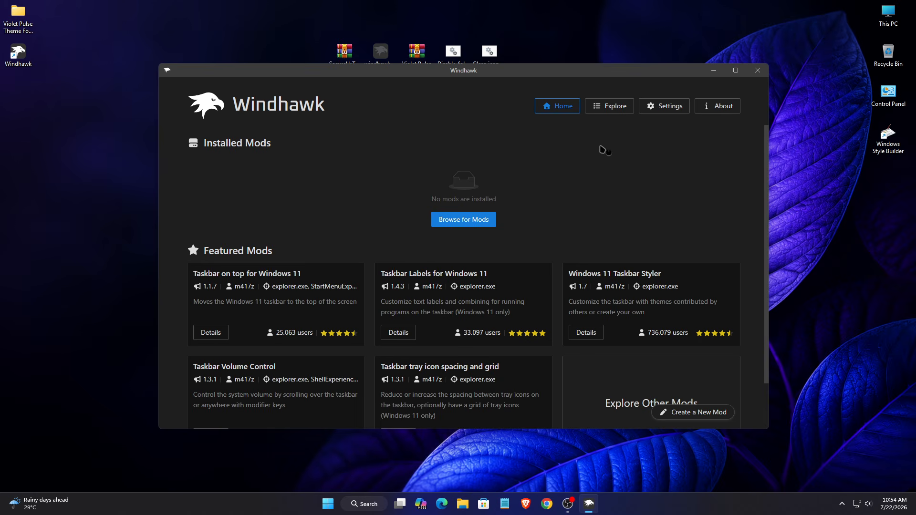
left_click(605, 111)
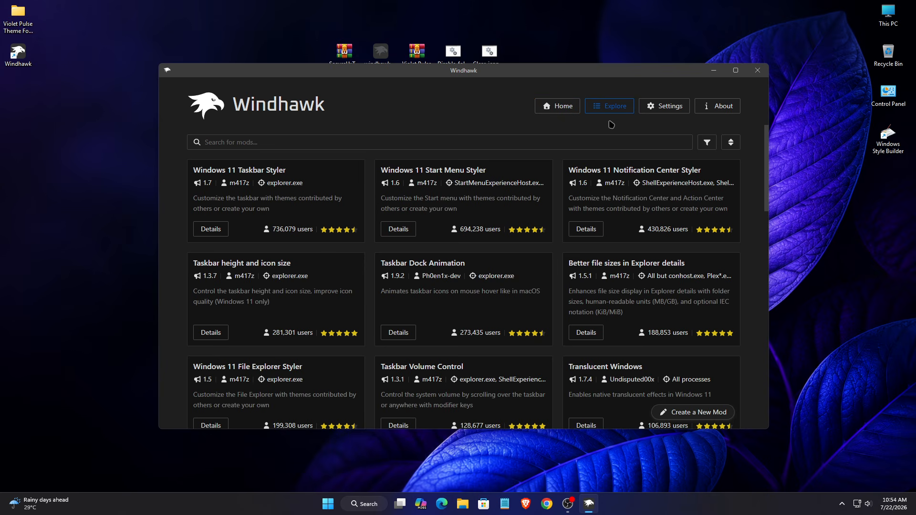
left_click(714, 71)
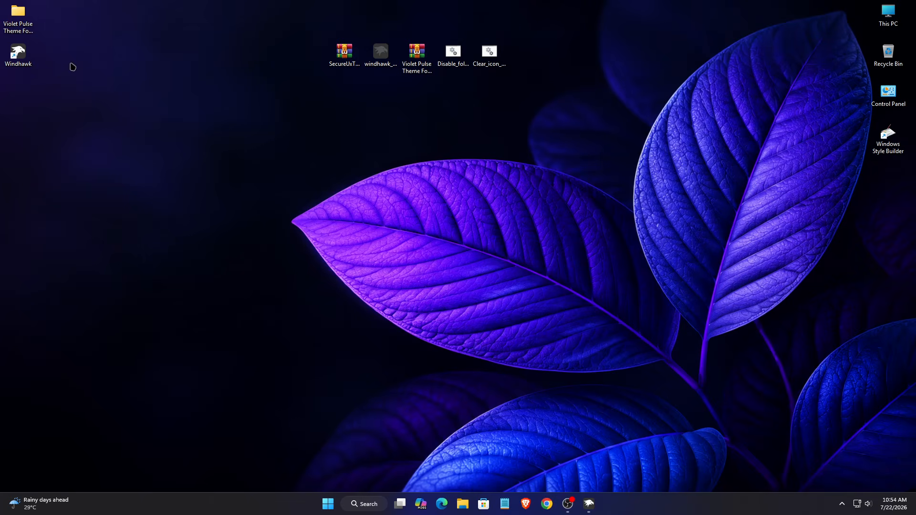
Copy the Violet Pulse Icon Pack folder from Violet Pulse Theme For Windows 11 into the root of Local Disk (C:)
double_click(29, 28)
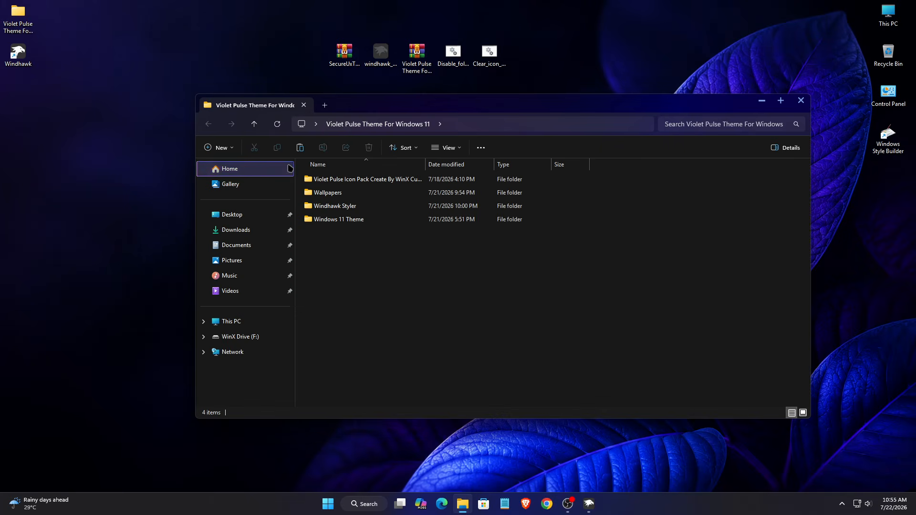
right_click(317, 179)
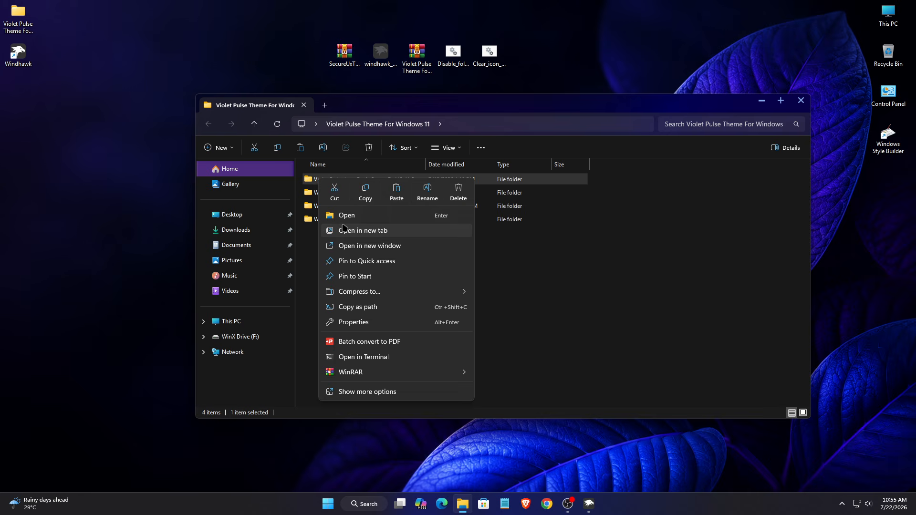
left_click(345, 216)
key("ctrl+a")
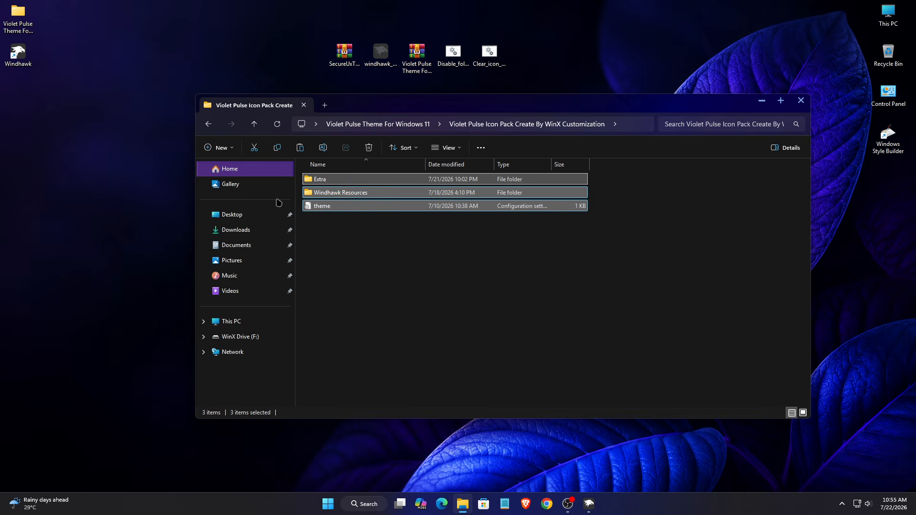
left_click(208, 127)
right_click(314, 188)
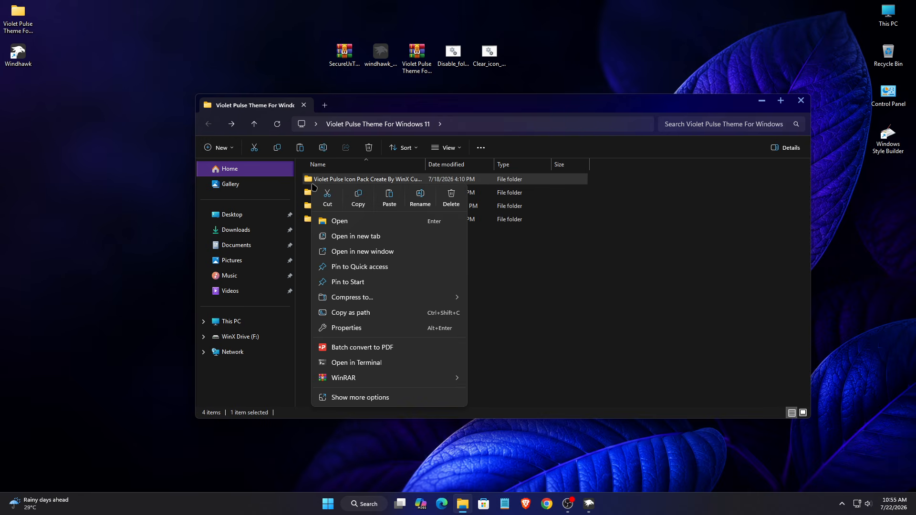
left_click(356, 202)
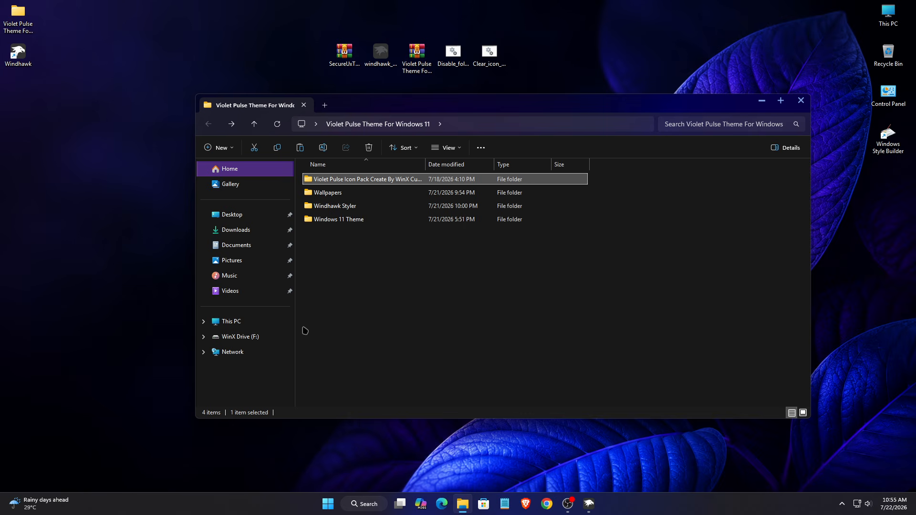
left_click(253, 327)
double_click(352, 195)
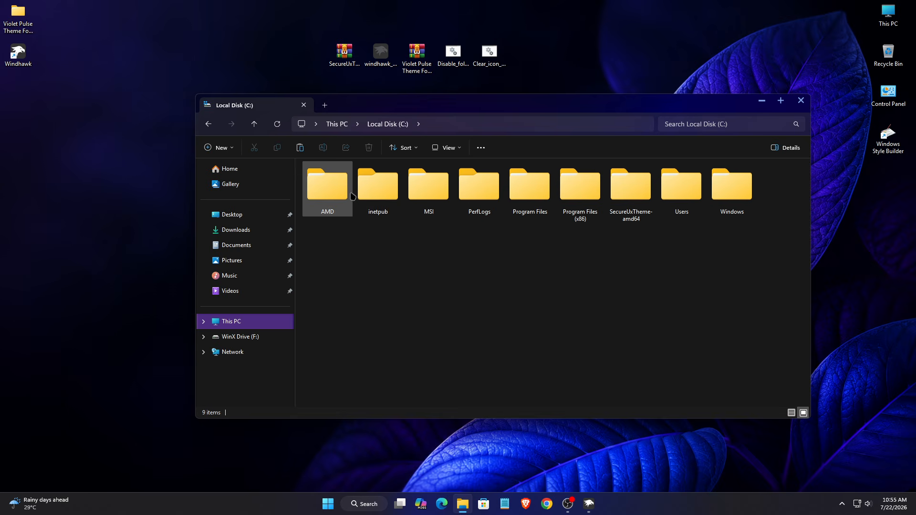
right_click(356, 253)
left_click(363, 263)
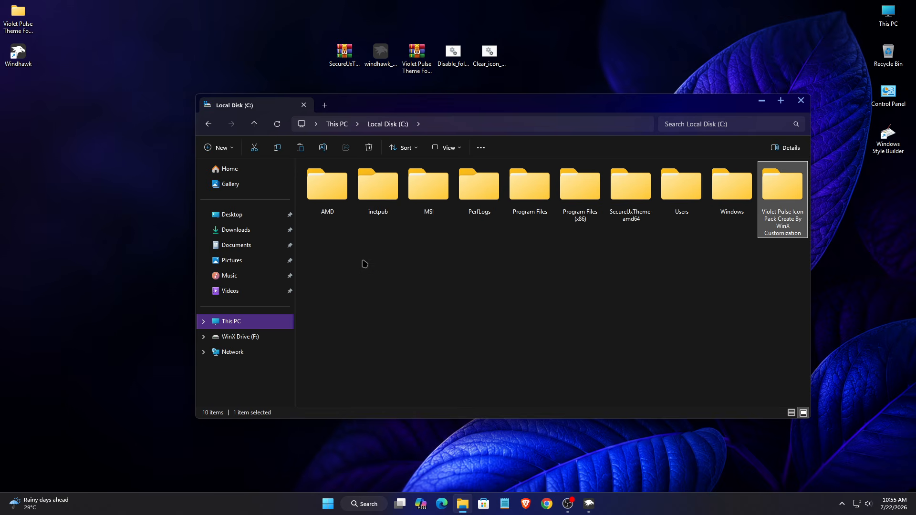
Copy the full path of the Violet Pulse Icon Pack folder on Local Disk (C:) and close the folder window
double_click(768, 193)
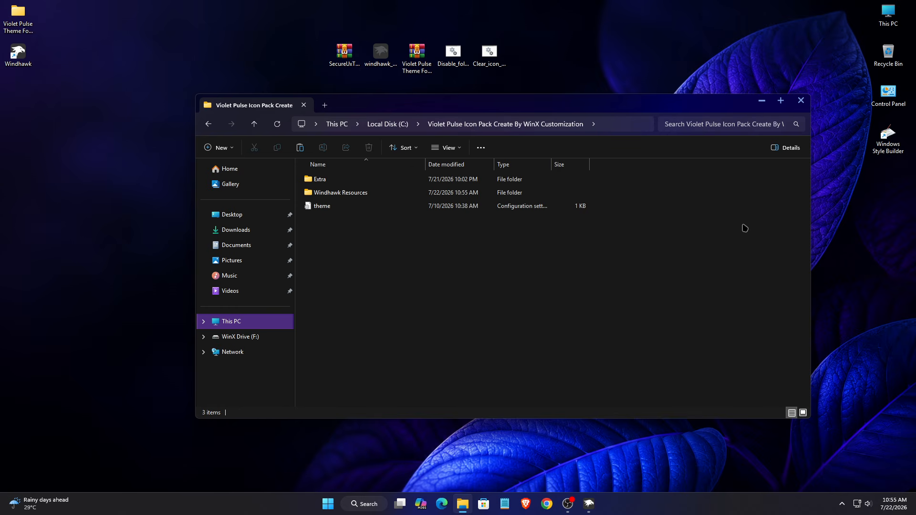
left_click(618, 128)
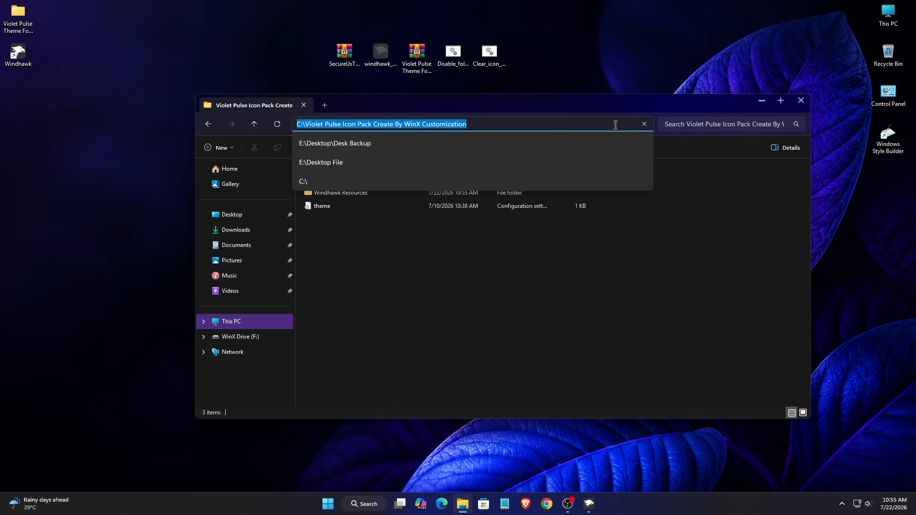
right_click(422, 126)
left_click(449, 151)
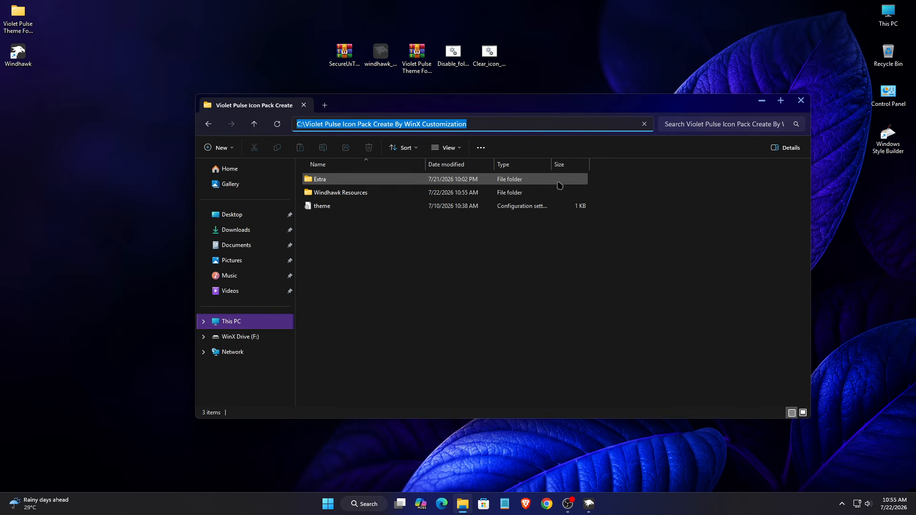
left_click(794, 103)
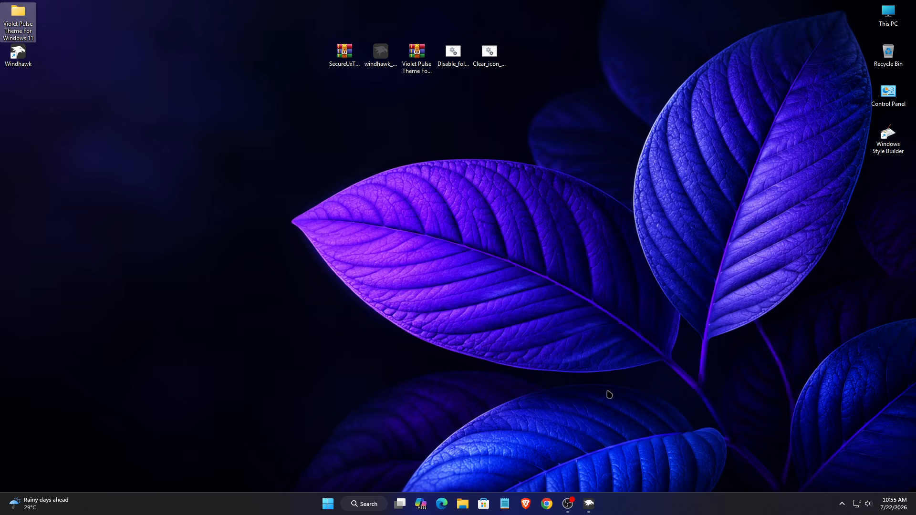
Switch to Windhawk, search the mods for "Res", and install the Resource Redirect mod, accepting the risk
left_click(591, 504)
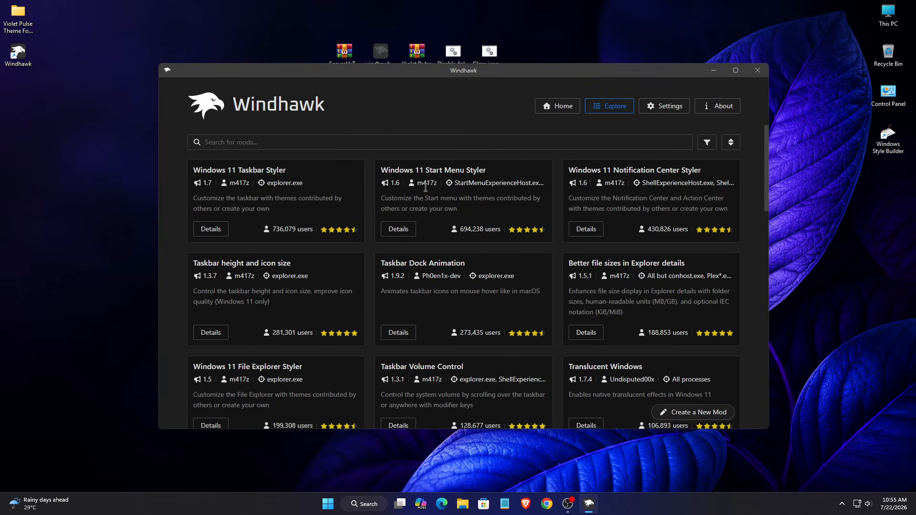
left_click_drag(395, 72, 393, 63)
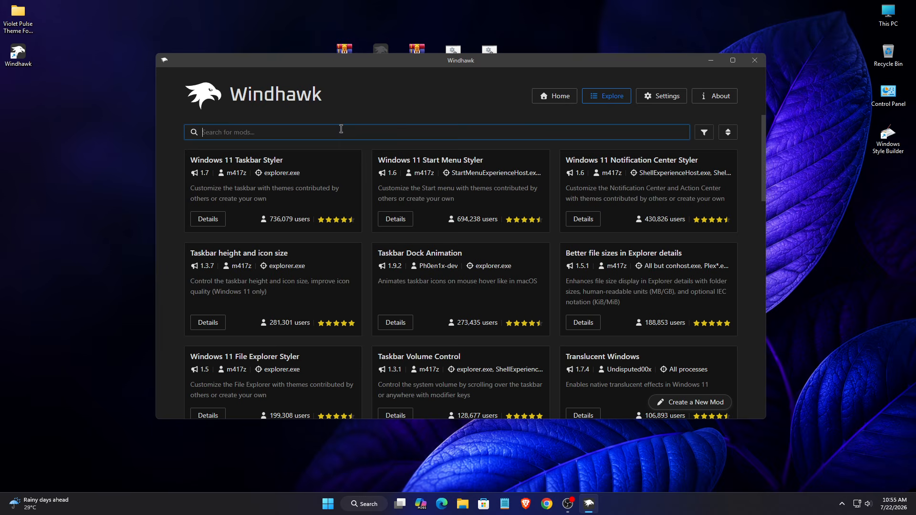
type("Res")
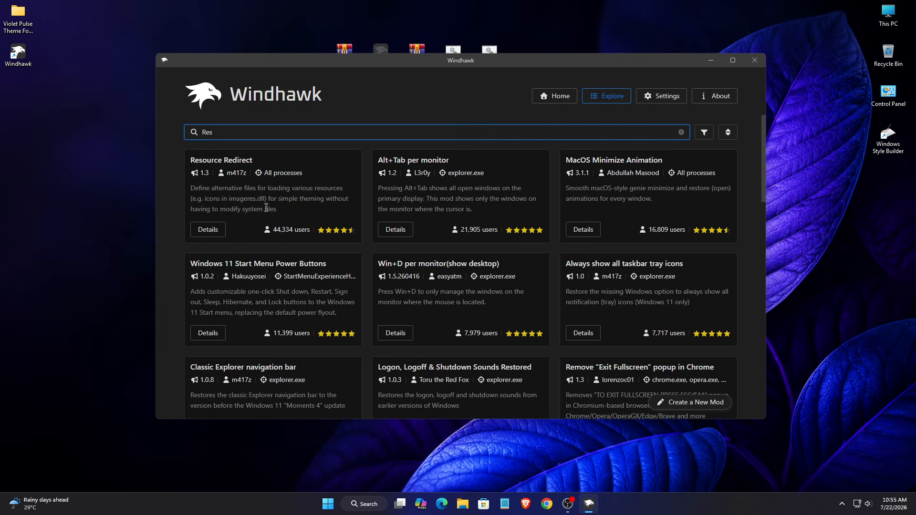
left_click_drag(249, 159, 190, 164)
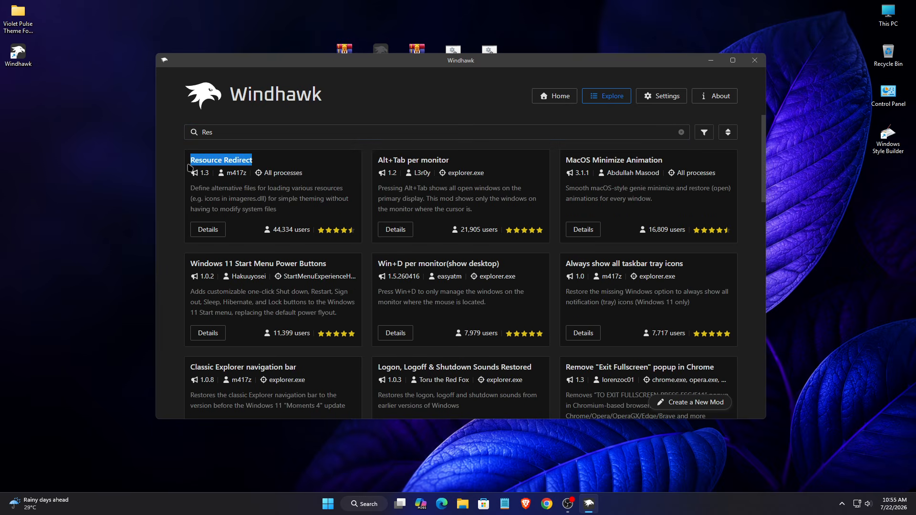
left_click(205, 230)
left_click(228, 177)
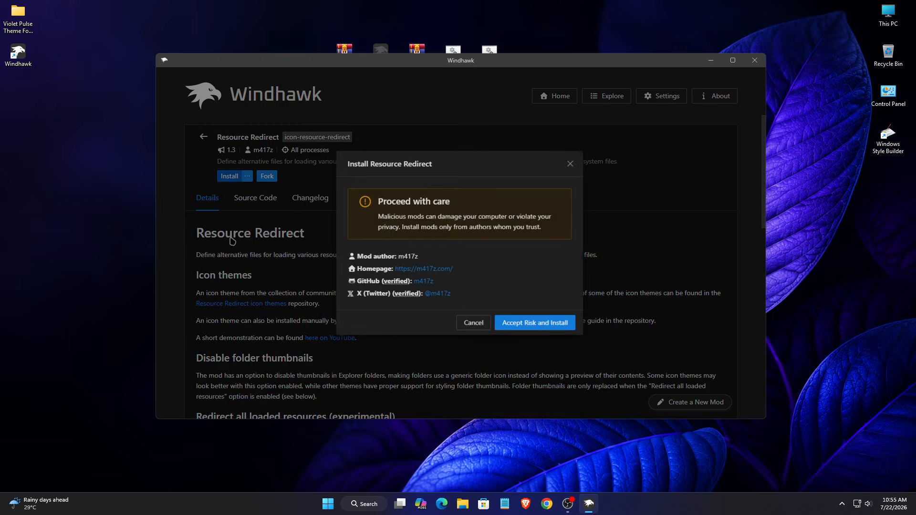
left_click(503, 329)
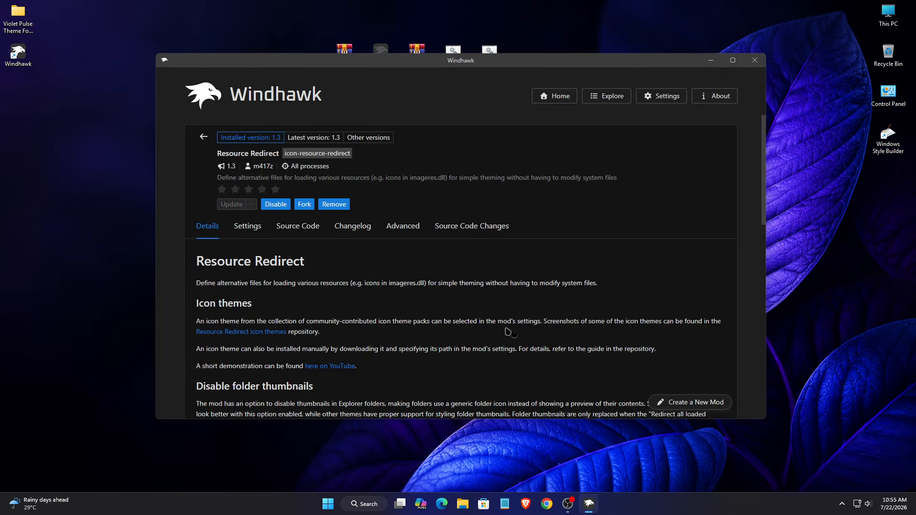
Set the Resource Redirect mod's theme path to C:\Violet Pulse Icon Pack Create By WinX Customization and save the settings
left_click(248, 226)
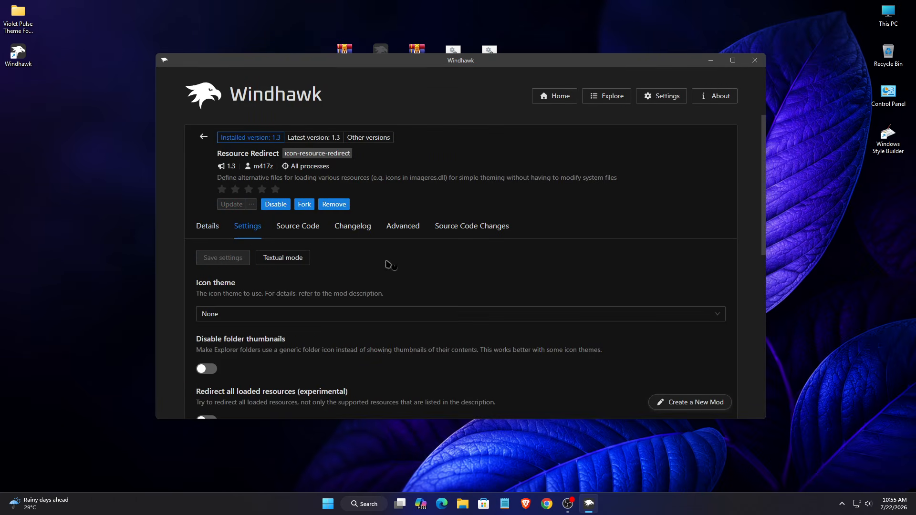
scroll(398, 265, "down", 3)
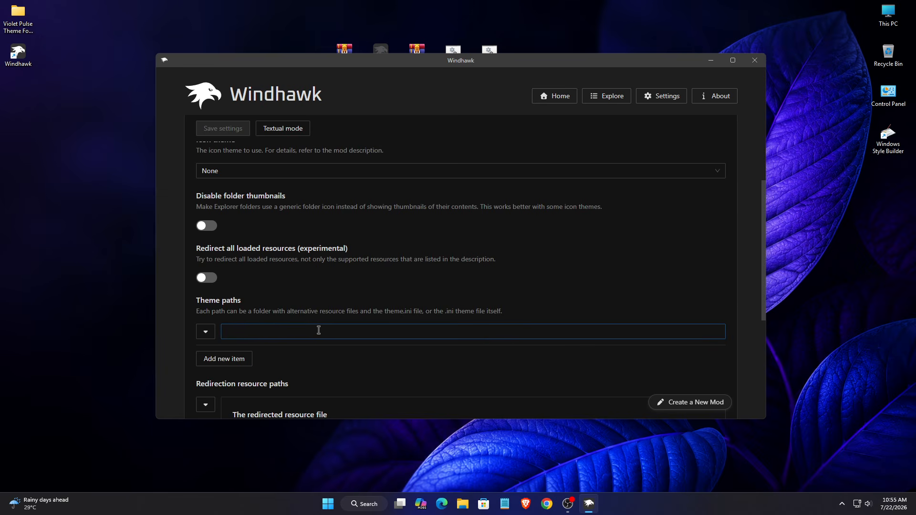
scroll(320, 328, "down", 1)
left_click_drag(241, 254, 190, 257)
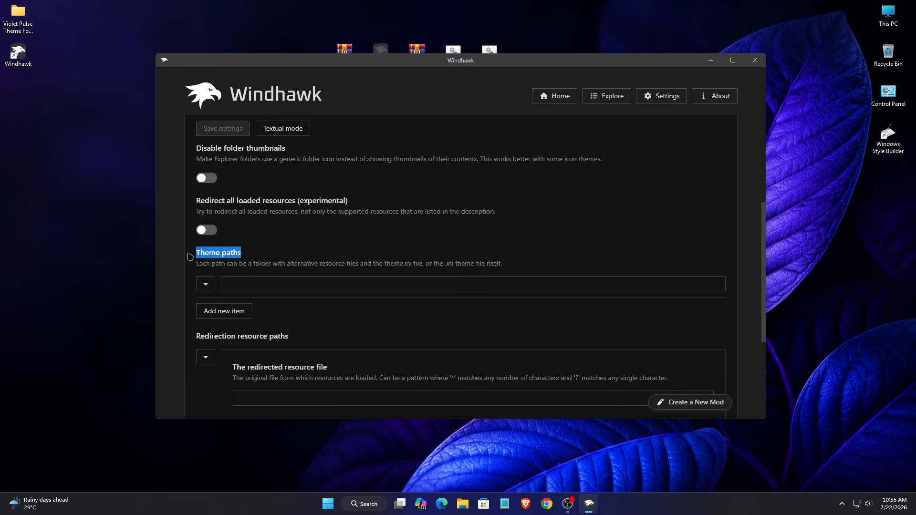
left_click(258, 284)
right_click(257, 286)
left_click(275, 326)
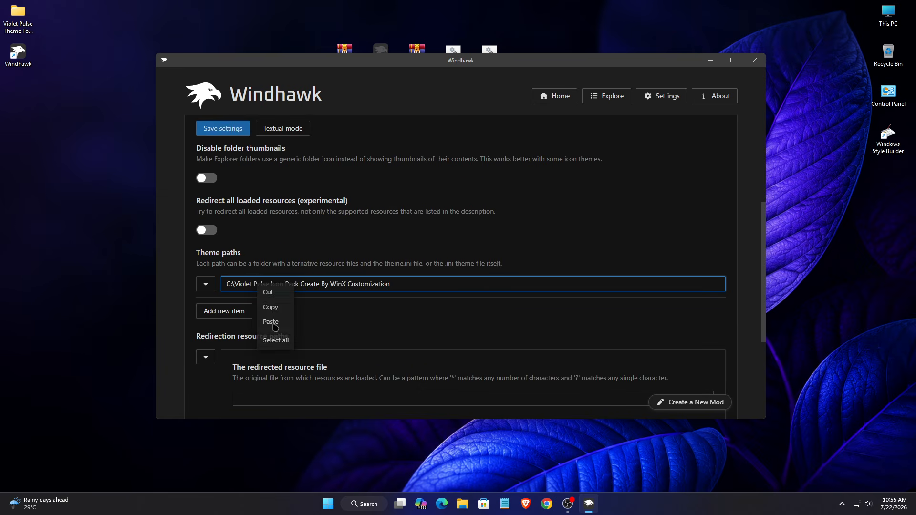
left_click(225, 132)
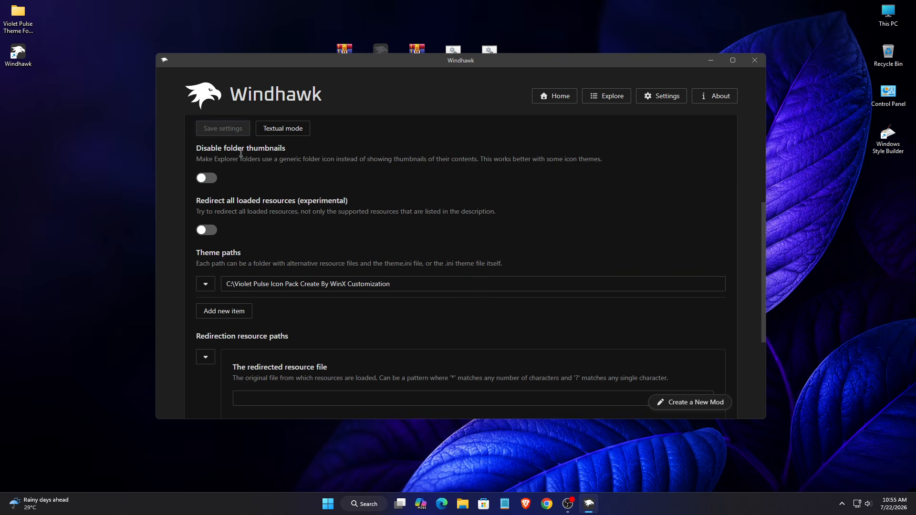
Minimize Windhawk and open Local Disk (C:) from This PC to examine its folder icons
left_click(710, 60)
right_click(890, 25)
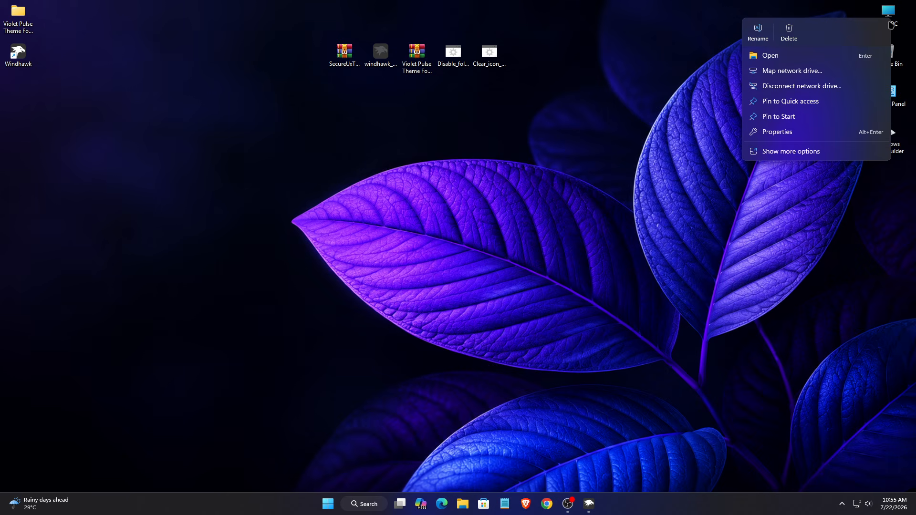
left_click(799, 56)
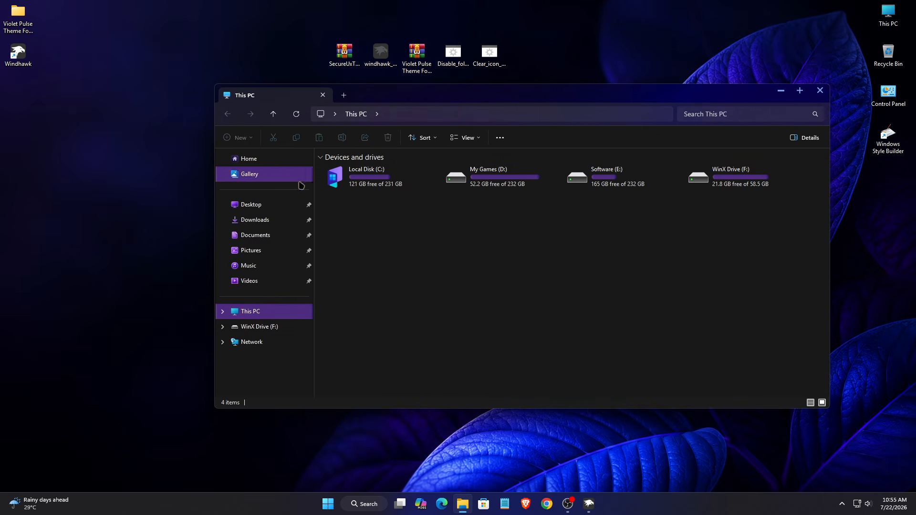
double_click(382, 188)
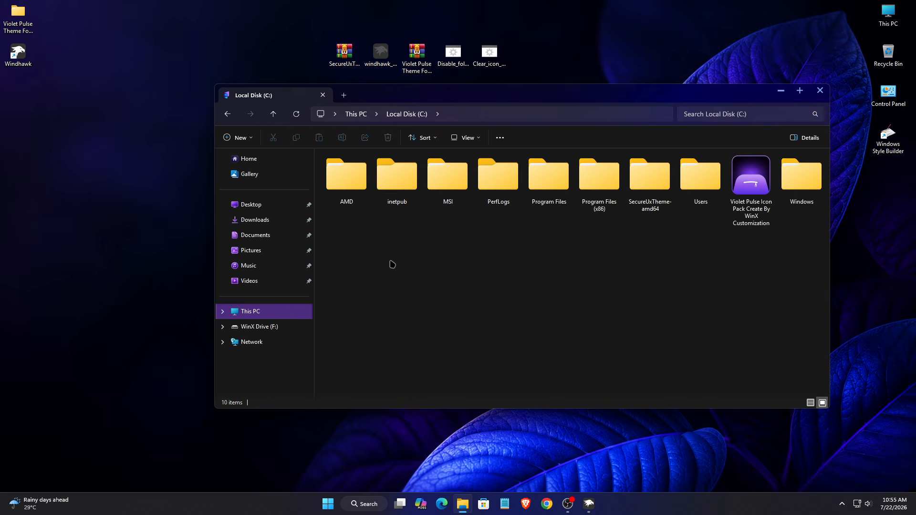
left_click_drag(351, 263, 864, 173)
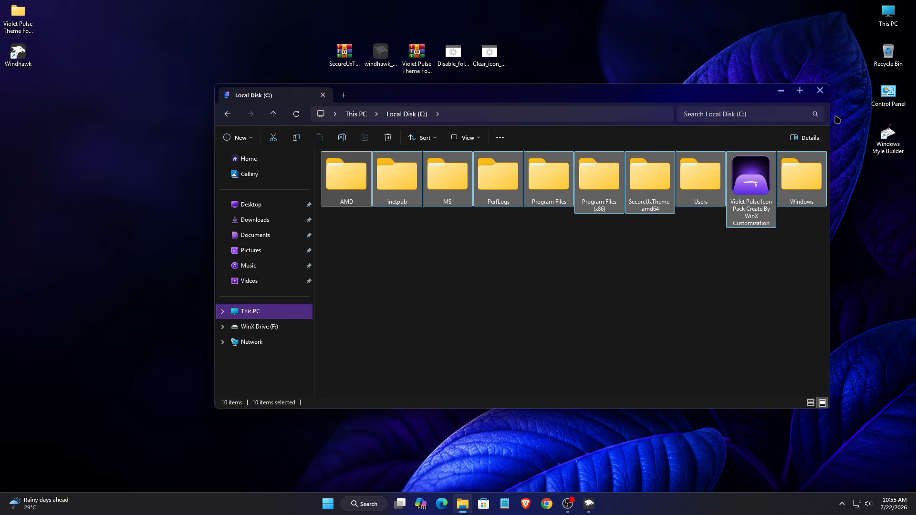
Close the Local Disk (C:) window and run Disable_folder_thumbnail_previews.bat from the desktop, accepting the security warning
left_click(819, 91)
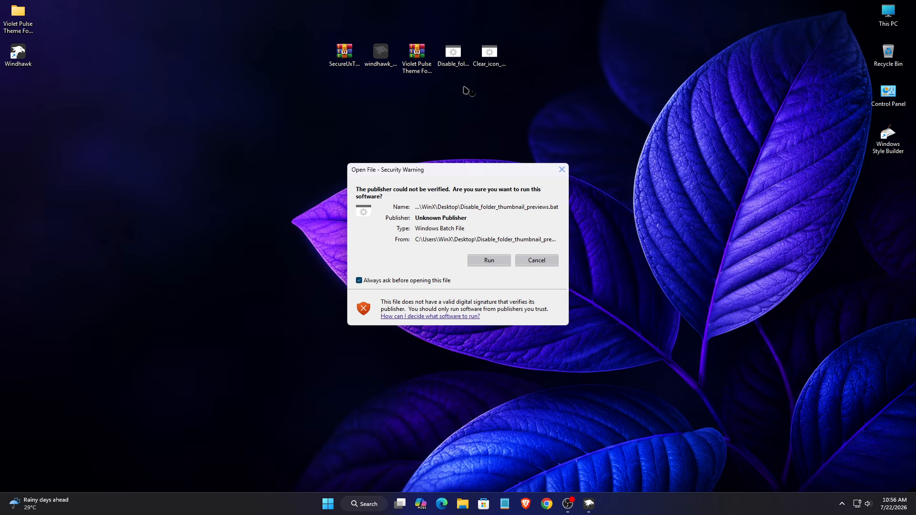
left_click(484, 262)
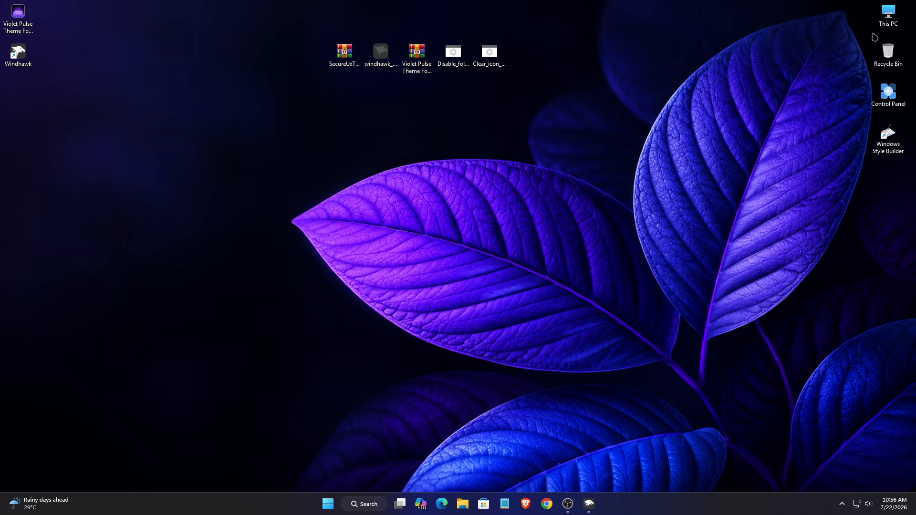
Open Local Disk (C:) again, examine its folder icons in large icon and details views, and close the window
right_click(883, 22)
left_click(849, 65)
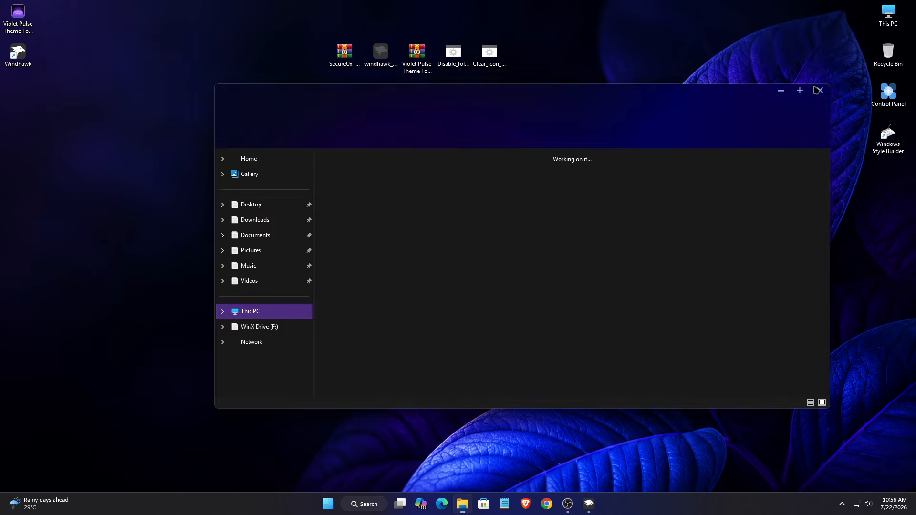
left_click_drag(535, 94, 510, 85)
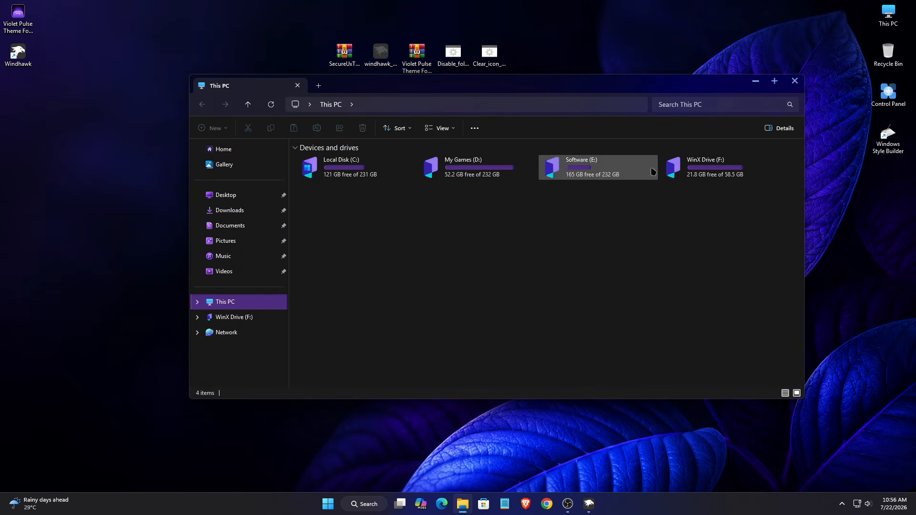
double_click(354, 172)
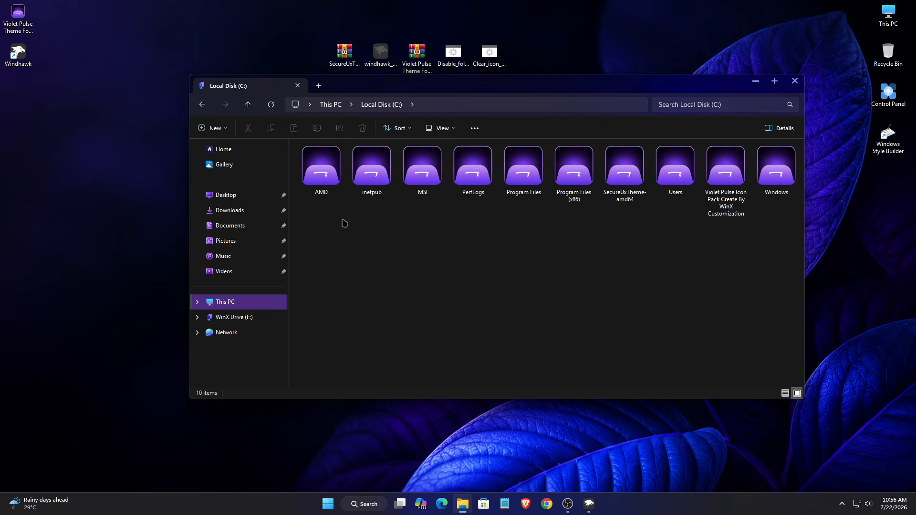
left_click_drag(645, 219, 792, 191)
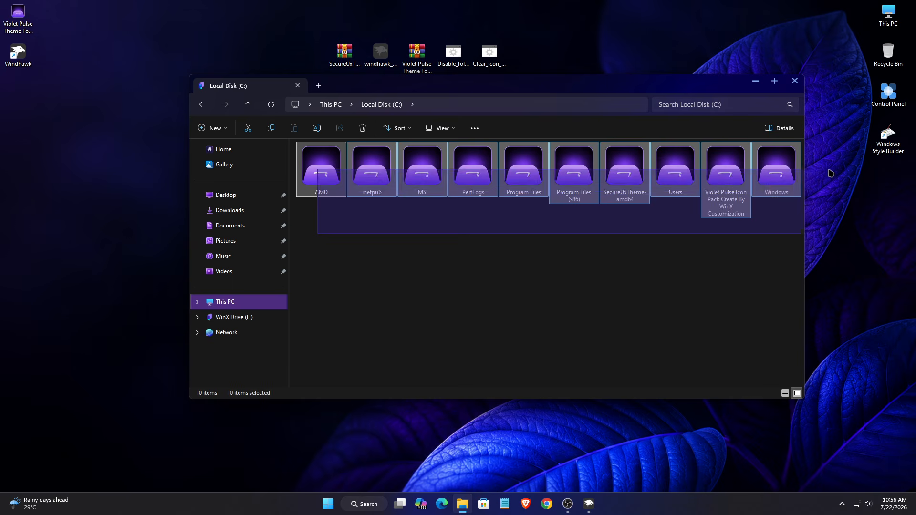
left_click(785, 392)
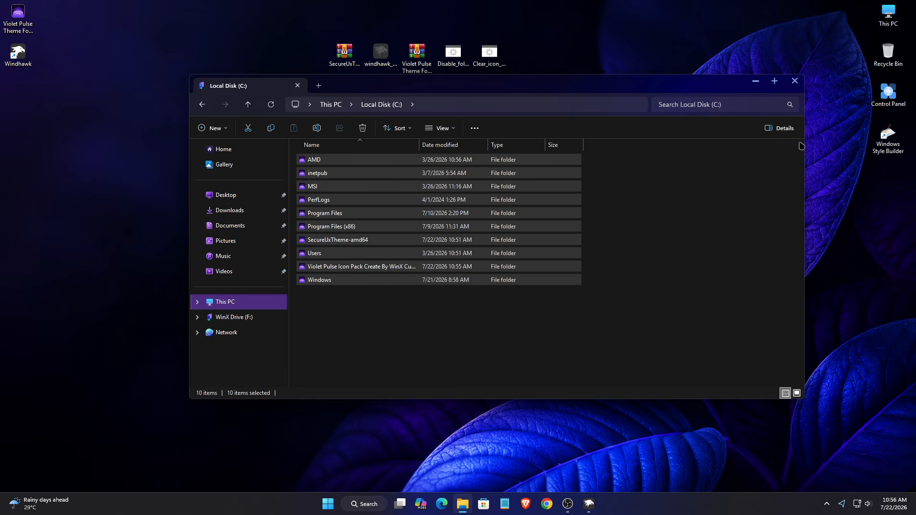
left_click(800, 86)
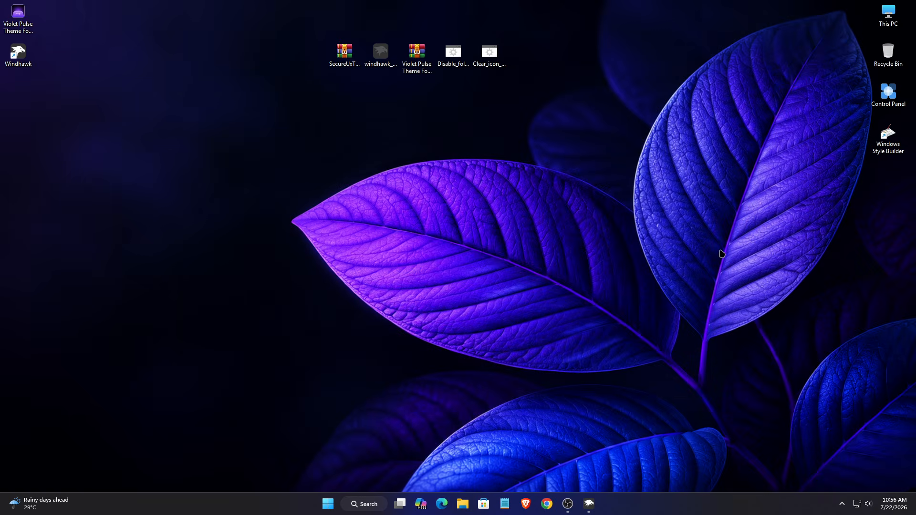
Switch back to Windhawk, find Windows 11 File Explorer Styler among the available mods, and install it, accepting the risk
left_click(589, 504)
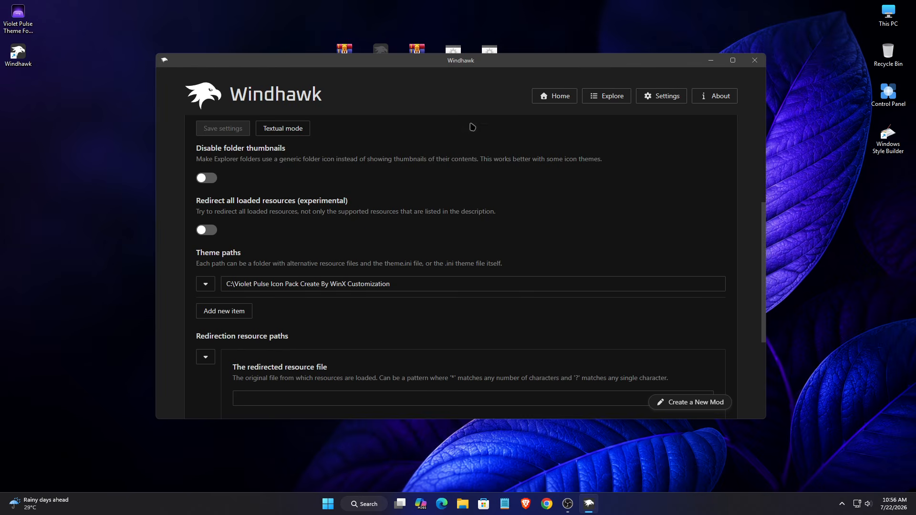
left_click_drag(471, 67, 476, 78)
scroll(415, 186, "up", 5)
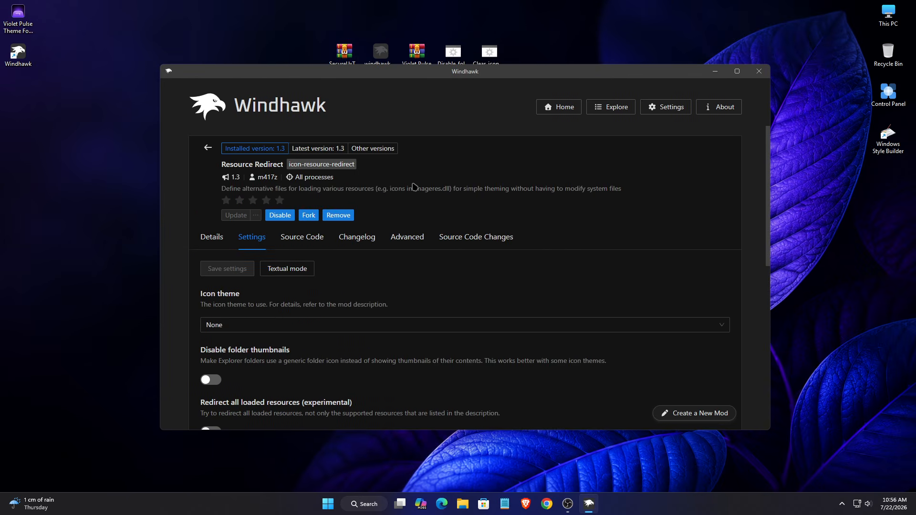
left_click(209, 144)
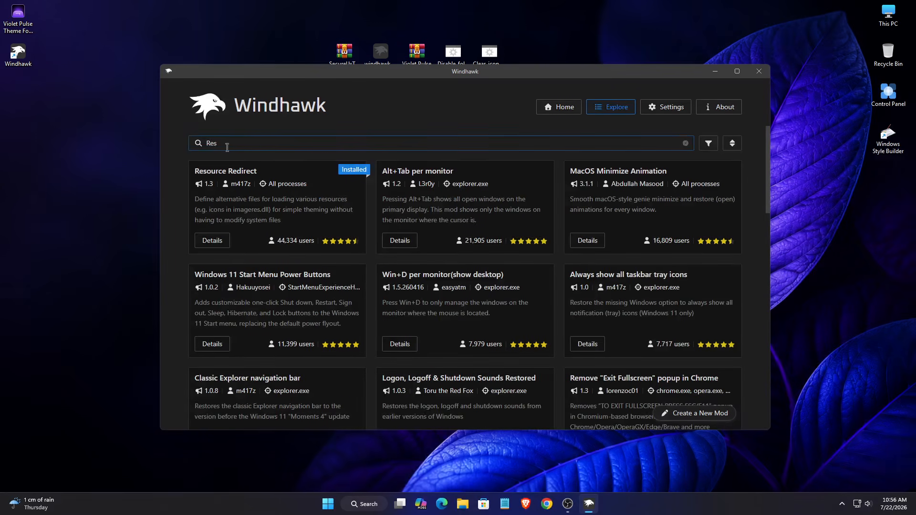
left_click(538, 108)
left_click(604, 113)
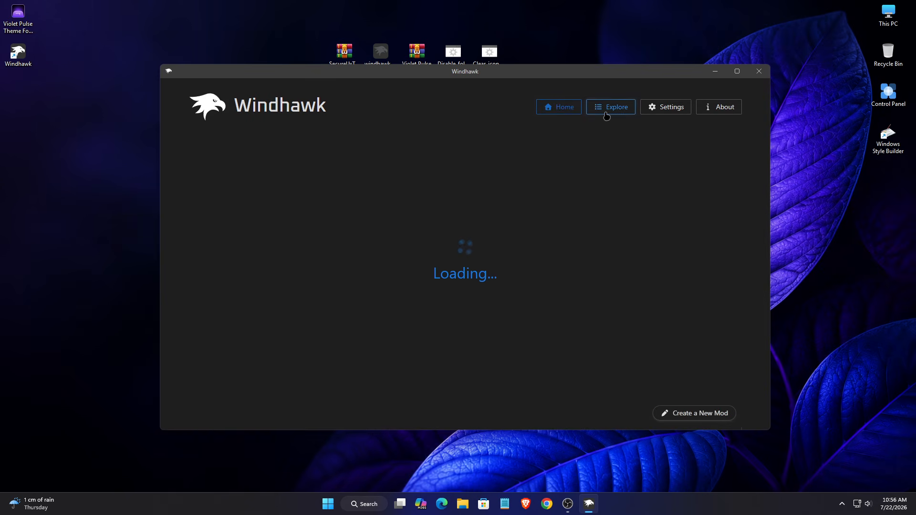
scroll(382, 224, "down", 3)
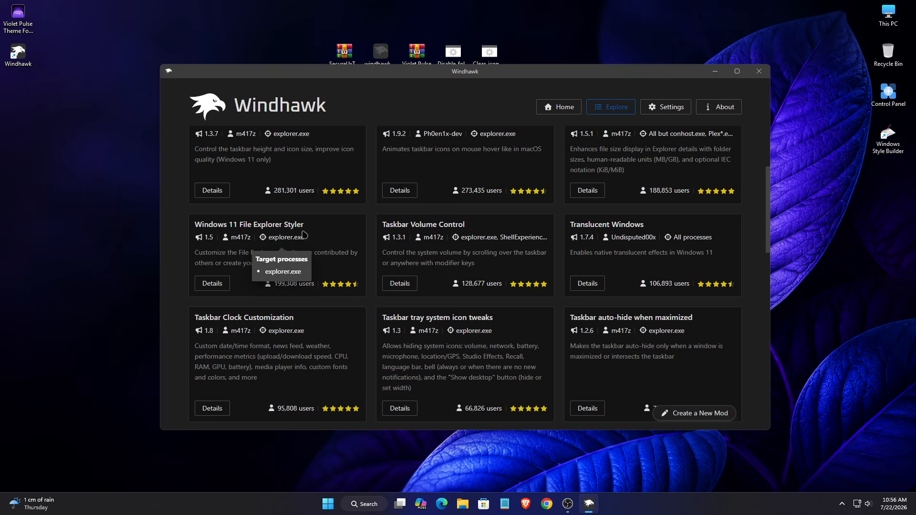
left_click_drag(306, 224, 196, 224)
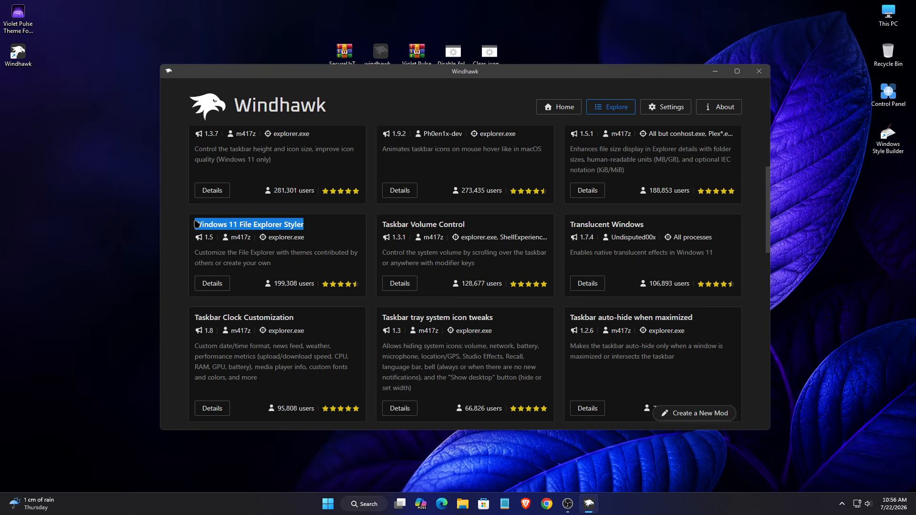
left_click(209, 285)
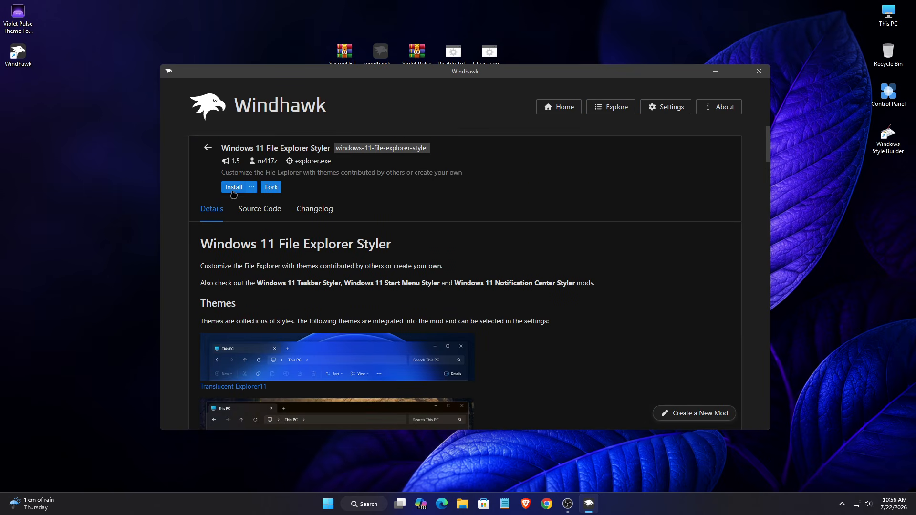
left_click(233, 188)
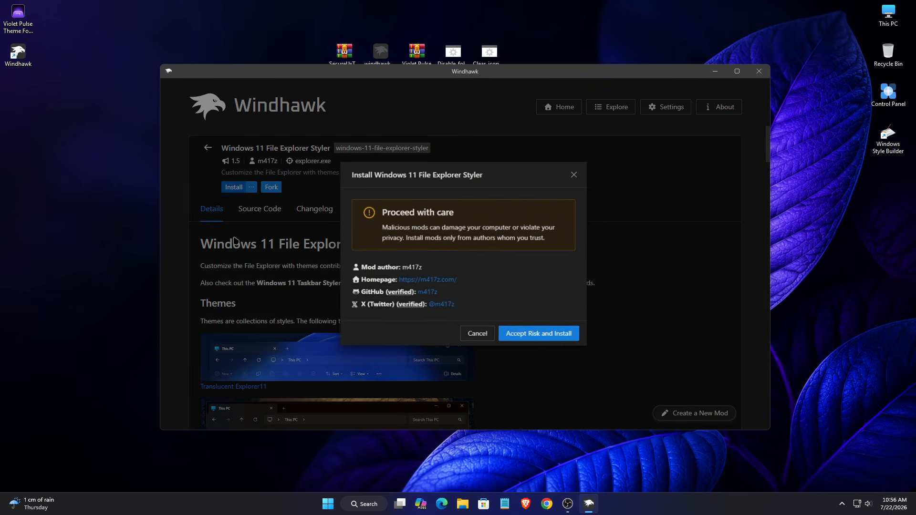
left_click(542, 335)
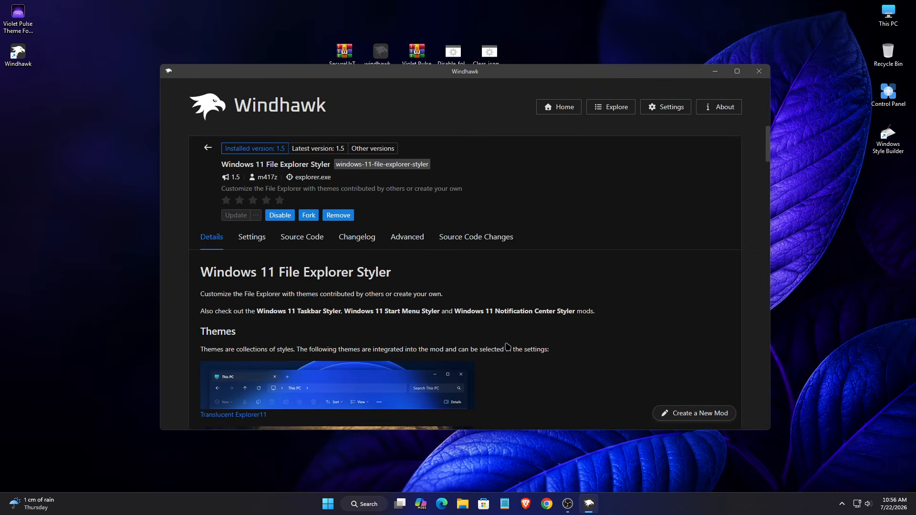
Copy the full contents of Windows 11 File Explorer Styler.txt from the theme's Windhawk Styler folder, close the file, and minimize the folder
double_click(30, 25)
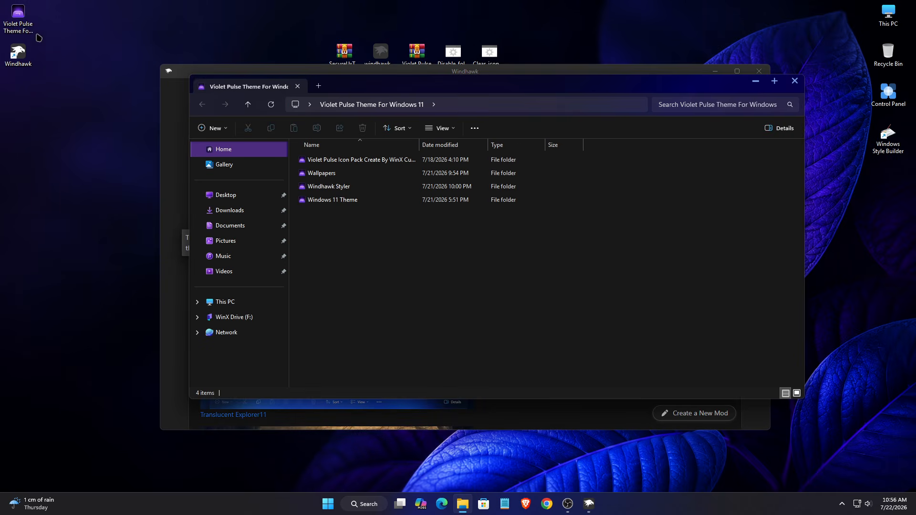
double_click(311, 186)
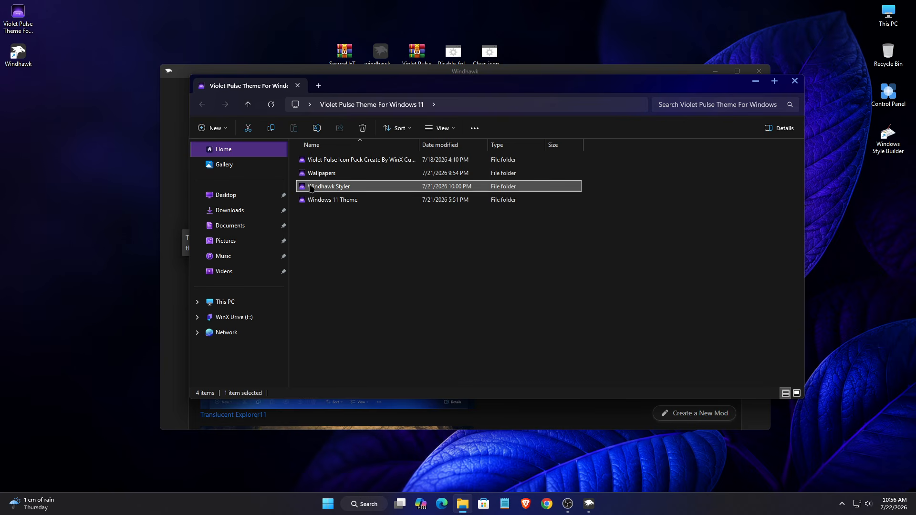
double_click(320, 199)
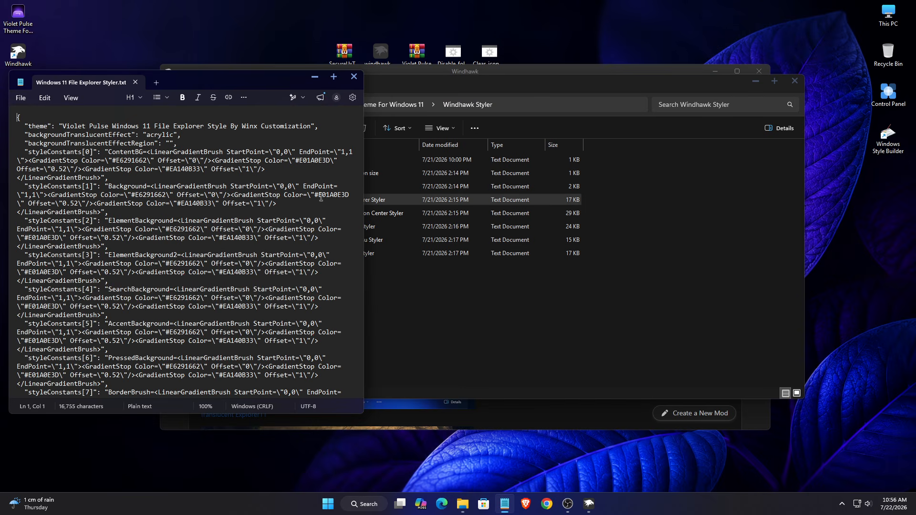
key("ctrl+a")
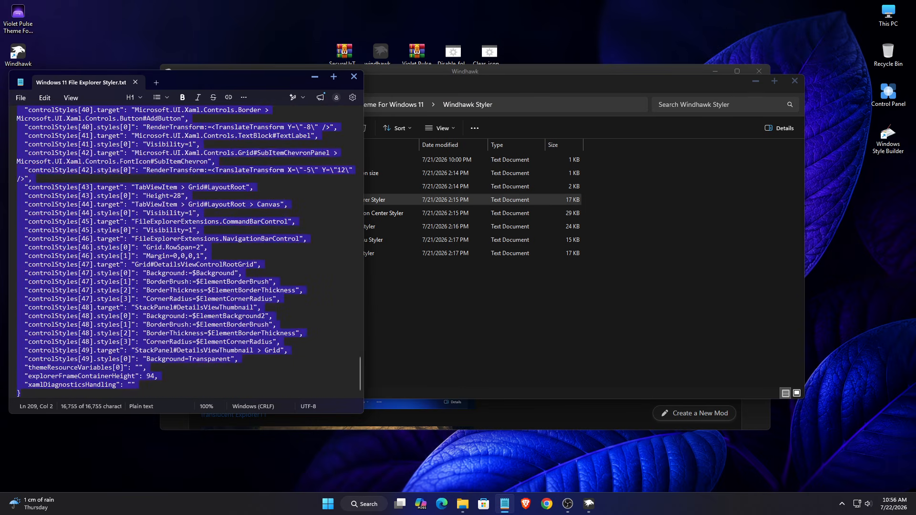
right_click(158, 275)
left_click(195, 462)
left_click(354, 75)
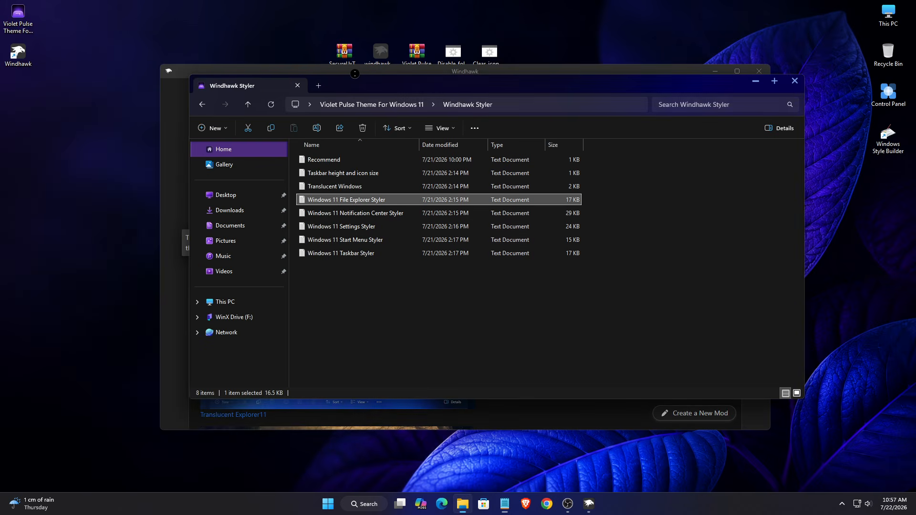
left_click(757, 88)
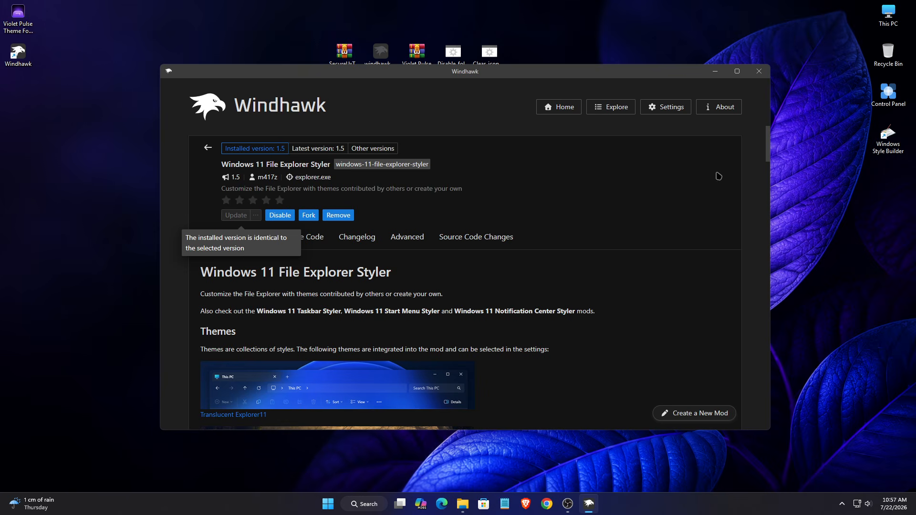
Replace the advanced mod settings of Windows 11 File Explorer Styler with the copied text and save them
scroll(675, 228, "down", 3)
left_click(420, 143)
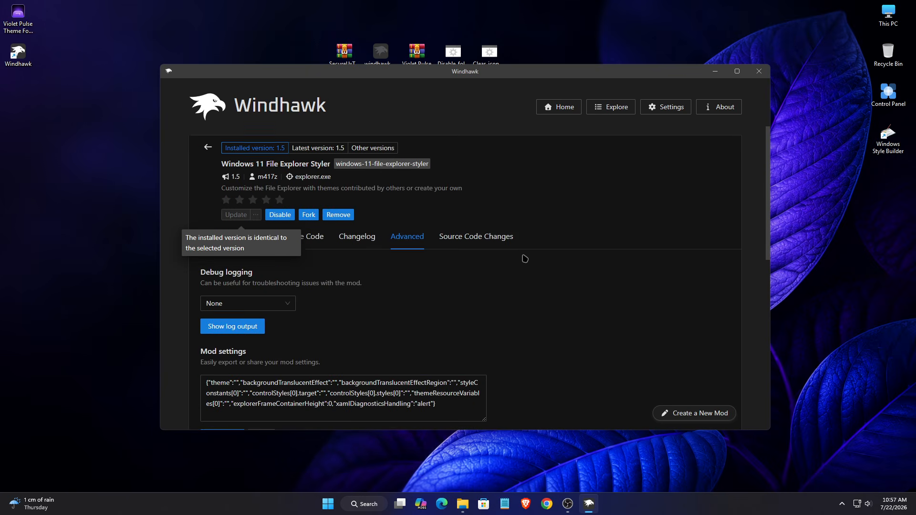
scroll(453, 244, "down", 3)
key("ctrl+a")
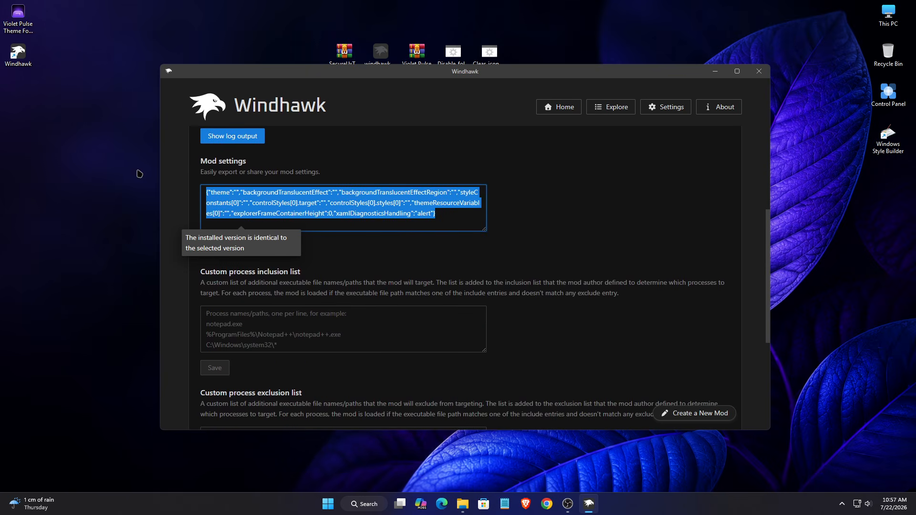
key("Delete")
right_click(224, 203)
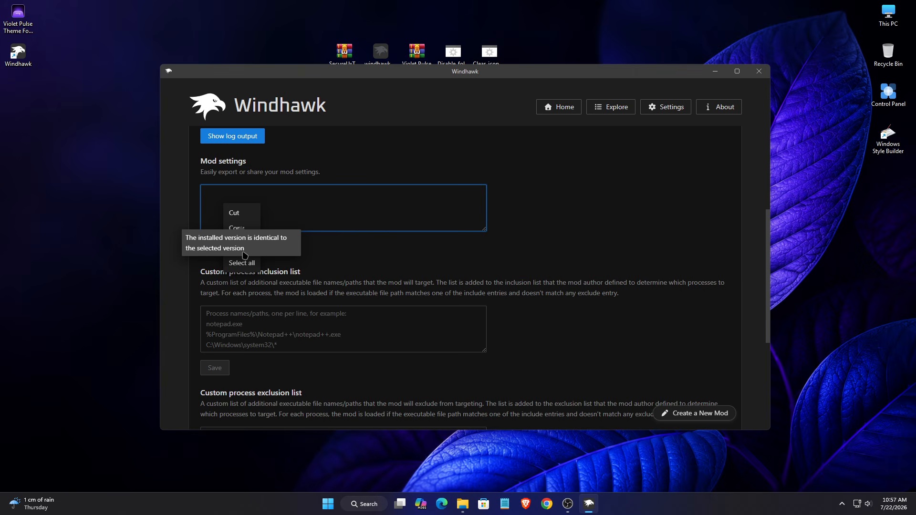
left_click(262, 198)
scroll(249, 262, "up", 1)
right_click(247, 262)
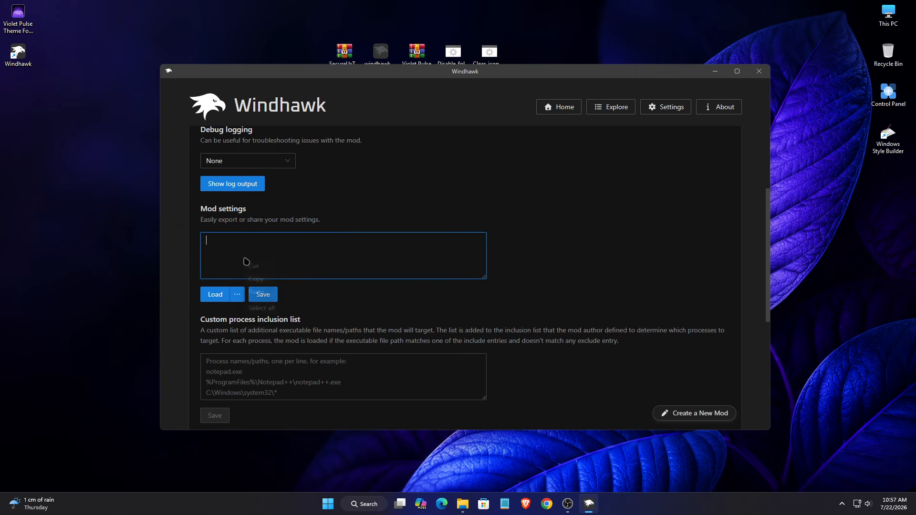
left_click(260, 298)
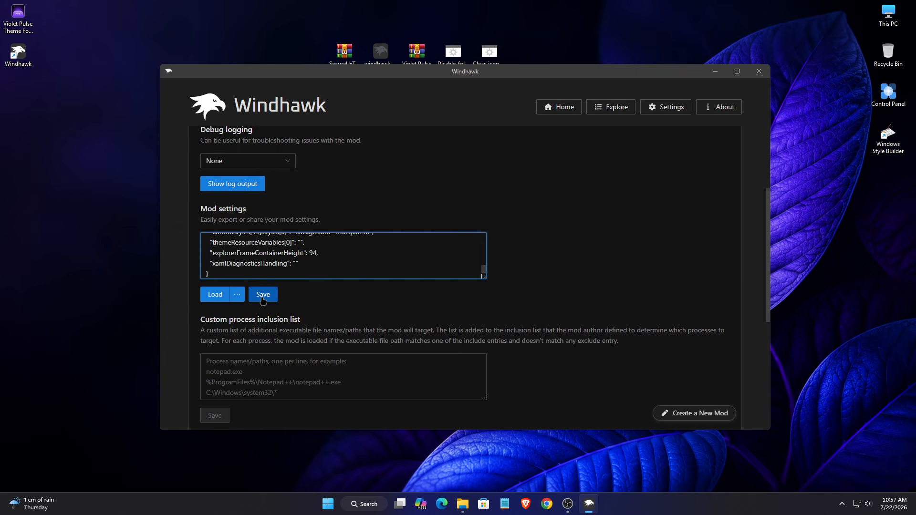
left_click(263, 299)
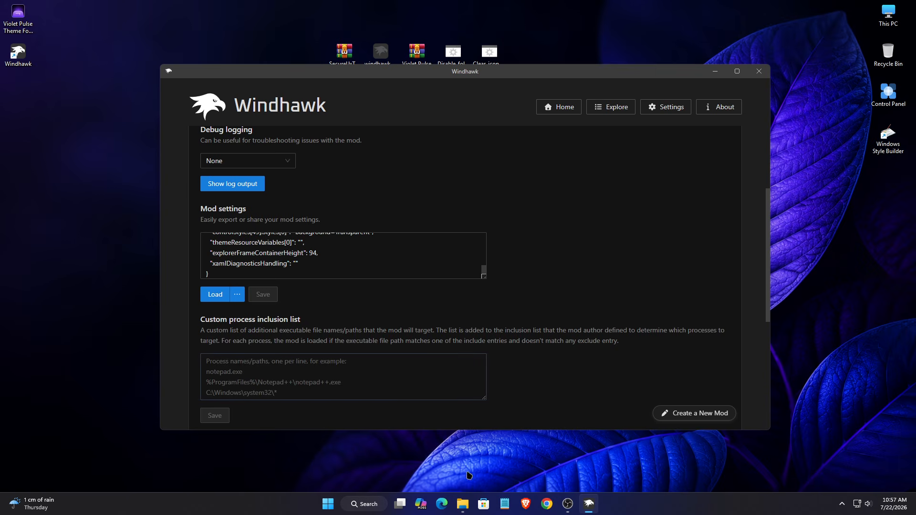
Minimize Windhawk, examine File Explorer's styling in the Windhawk Styler folder and This PC, return to the folder, and minimize it
left_click(462, 504)
mouse_move(482, 85)
left_mouse_down()
mouse_move(467, 98)
mouse_move(476, 94)
left_mouse_up()
left_click(715, 71)
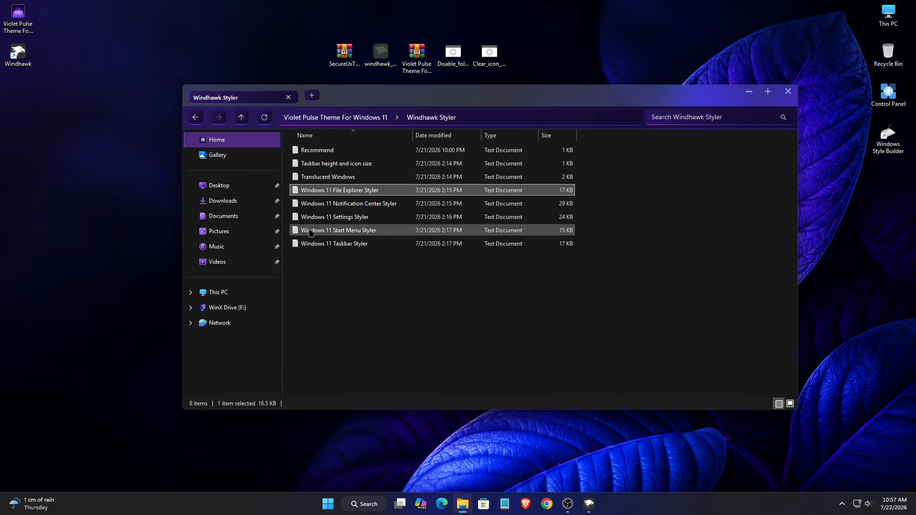
left_click(258, 290)
mouse_move(457, 99)
left_mouse_down()
mouse_move(468, 124)
mouse_move(456, 111)
left_mouse_up()
left_click(204, 131)
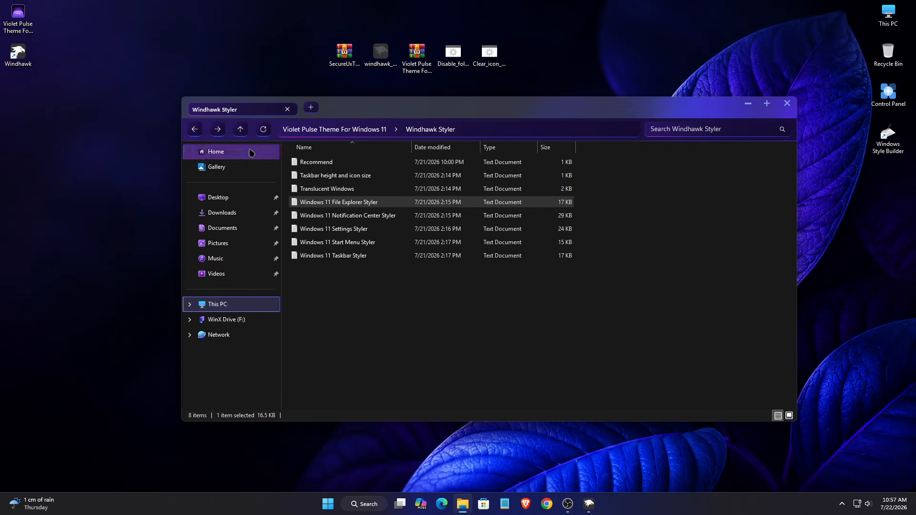
left_click(743, 109)
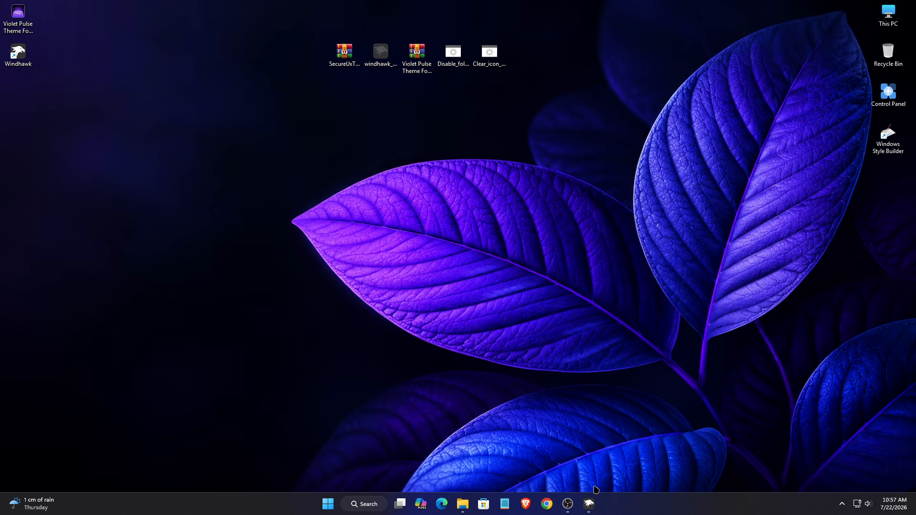
Switch back to Windhawk, return to the list of available mods, and install Windows 11 Taskbar Styler, accepting the risk
left_click(589, 505)
scroll(634, 286, "up", 3)
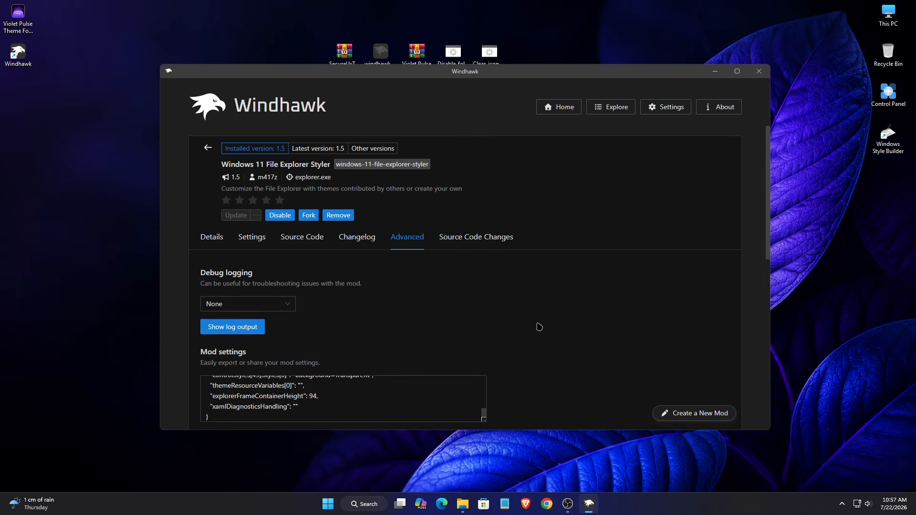
left_click(209, 149)
scroll(286, 201, "up", 3)
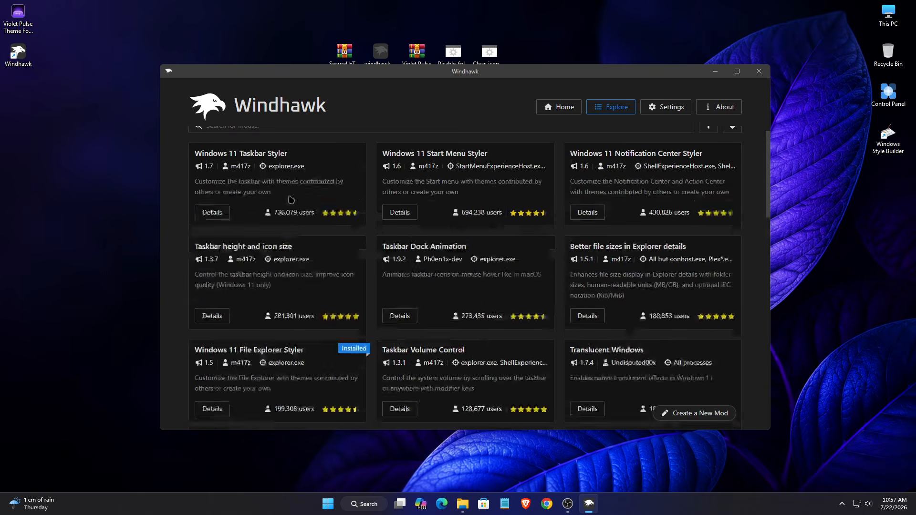
left_click_drag(298, 173, 192, 172)
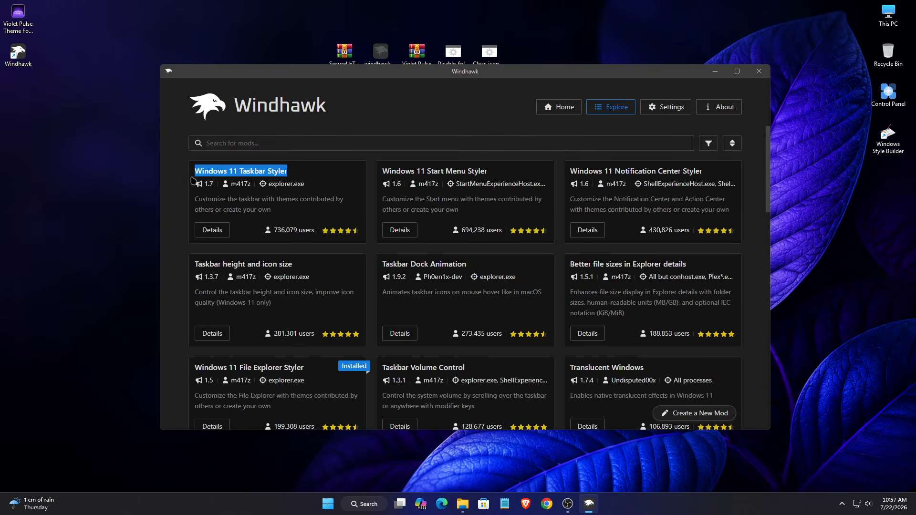
left_click(211, 230)
left_click(234, 187)
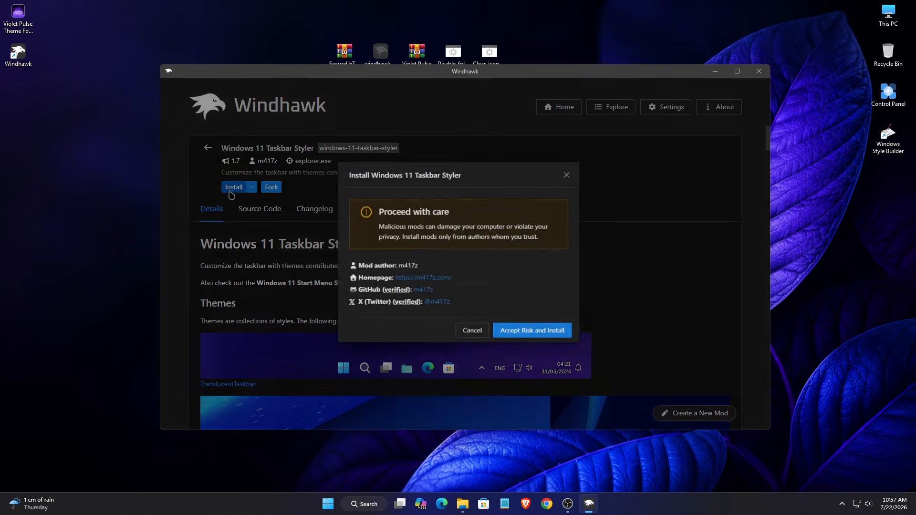
left_click(508, 336)
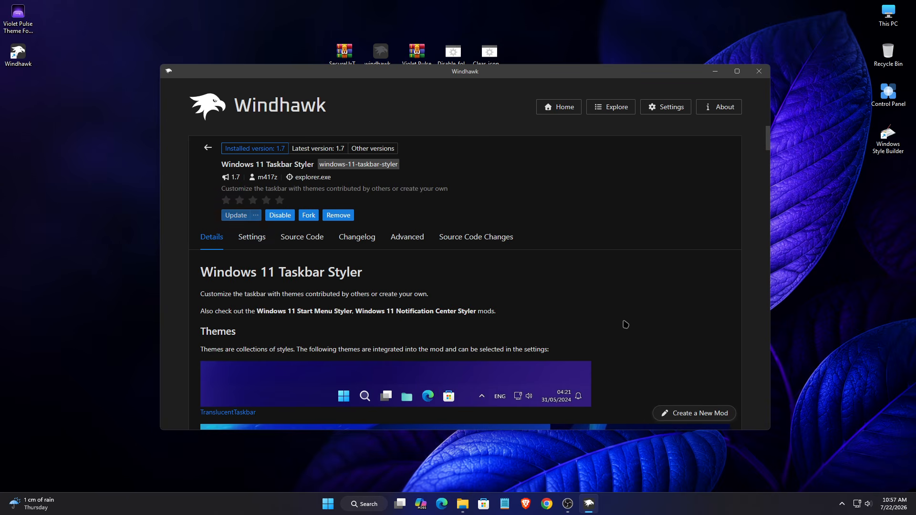
Minimize Windhawk, copy the full contents of Windows 11 Taskbar Styler.txt from the Windhawk Styler folder, and close the file
left_click(716, 73)
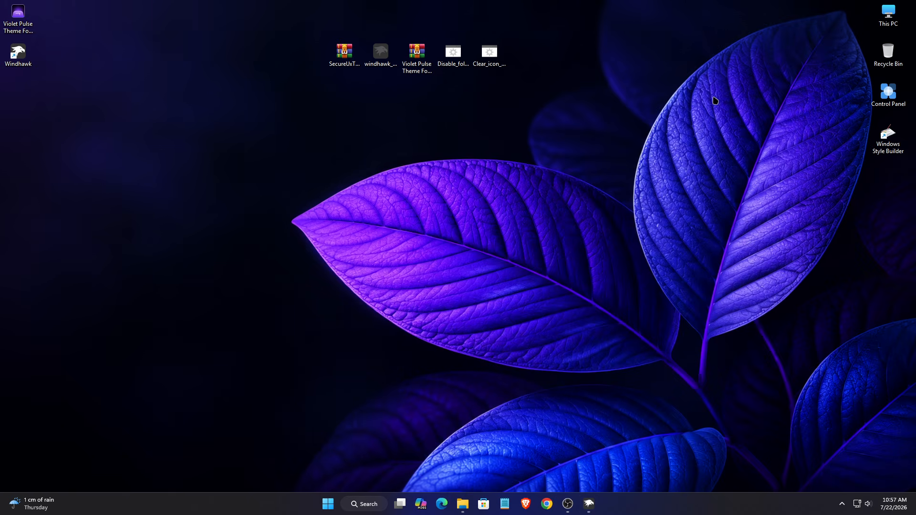
left_click(463, 501)
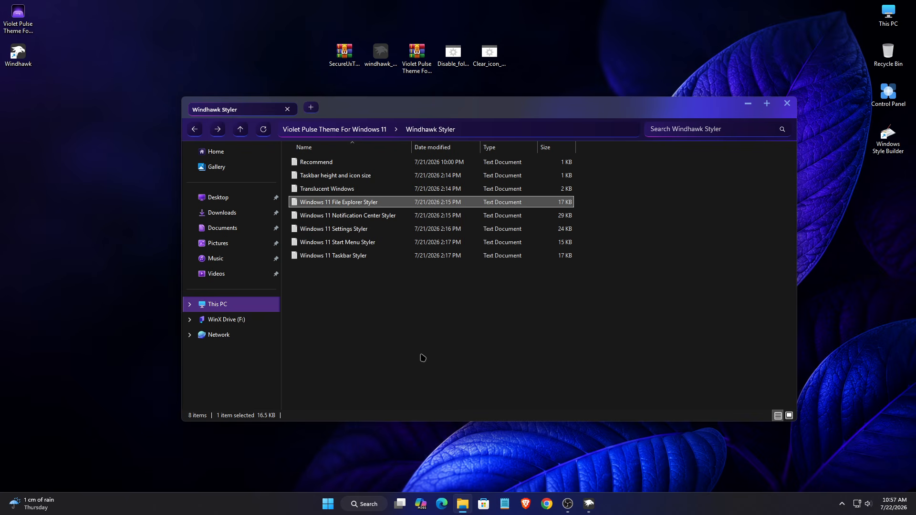
double_click(366, 257)
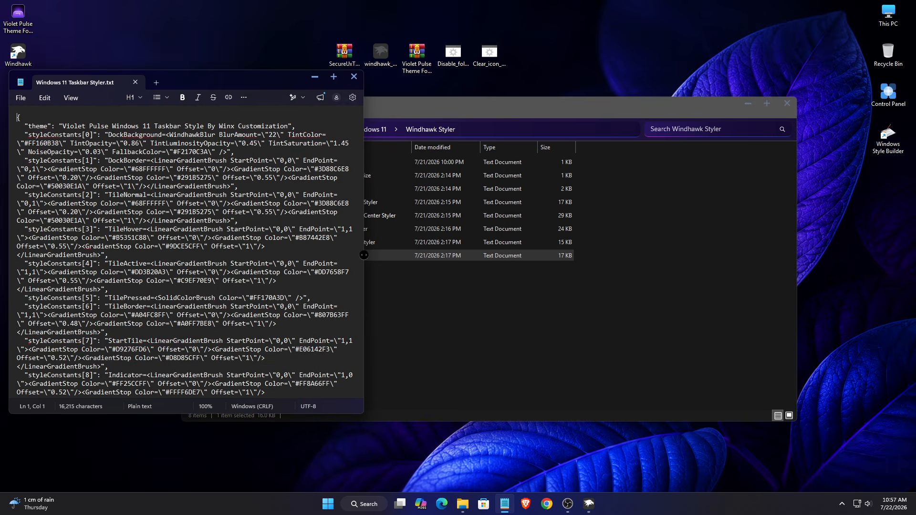
key("ctrl+a")
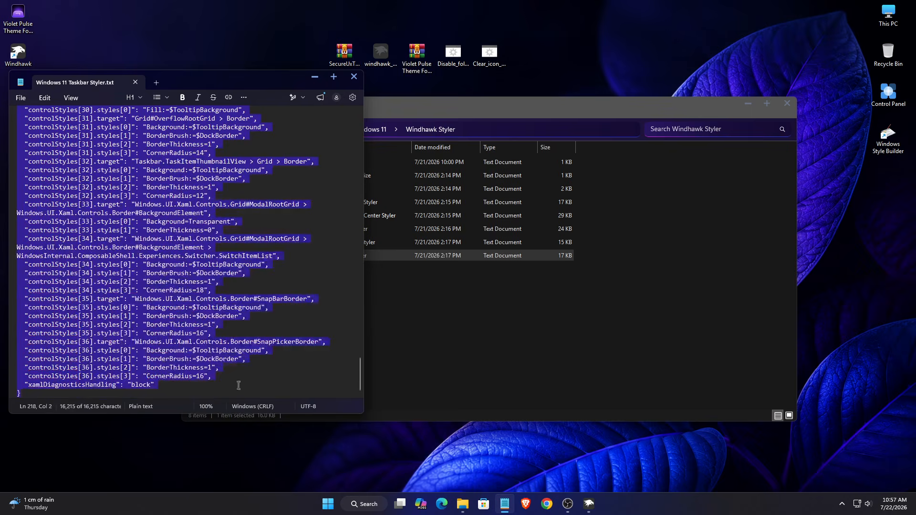
right_click(190, 273)
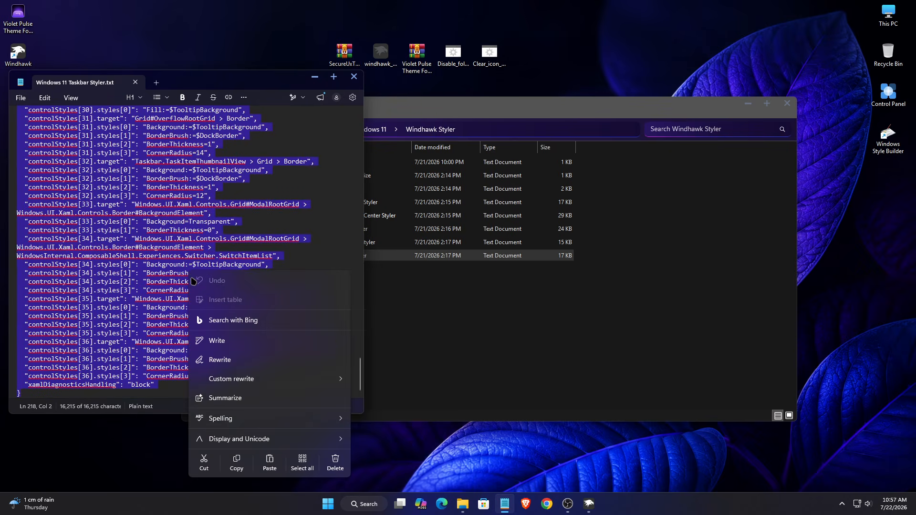
left_click(242, 465)
left_click(354, 77)
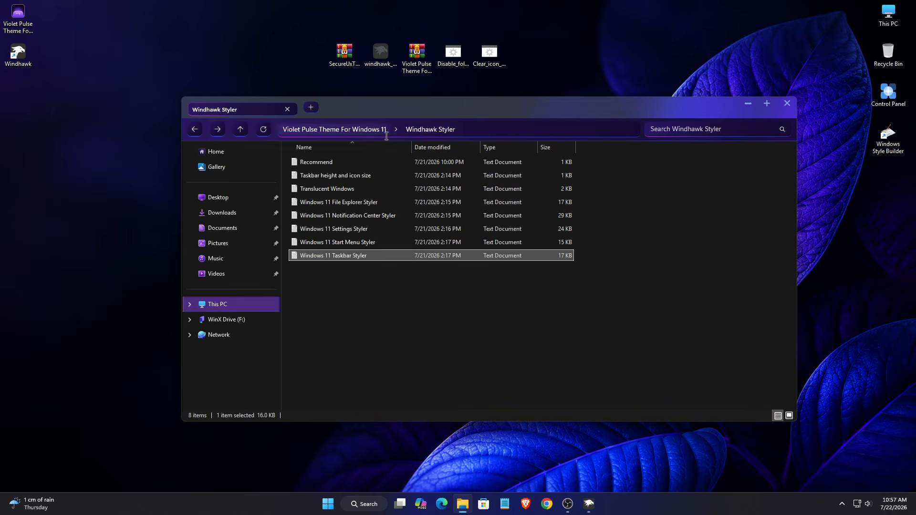
Switch to Windhawk, replace the advanced mod settings of Windows 11 Taskbar Styler with the copied text, and save them
left_click(588, 504)
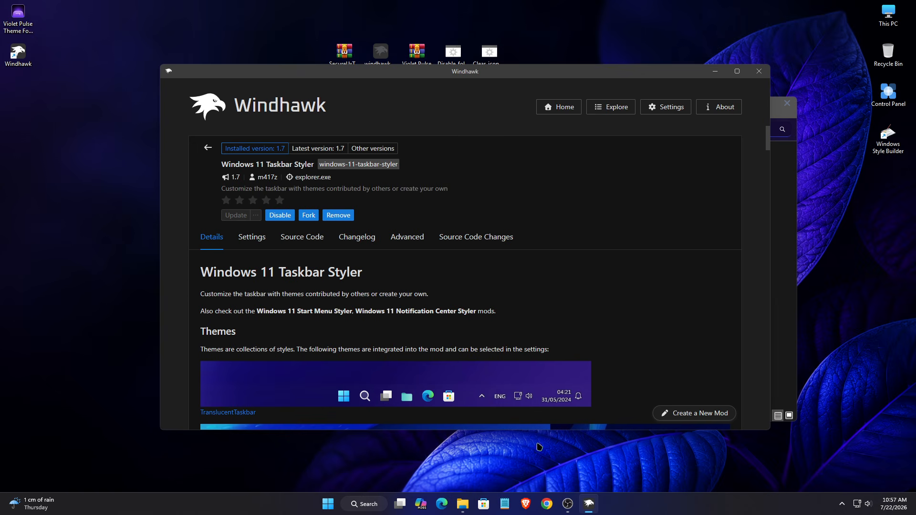
left_click(417, 237)
left_click(410, 396)
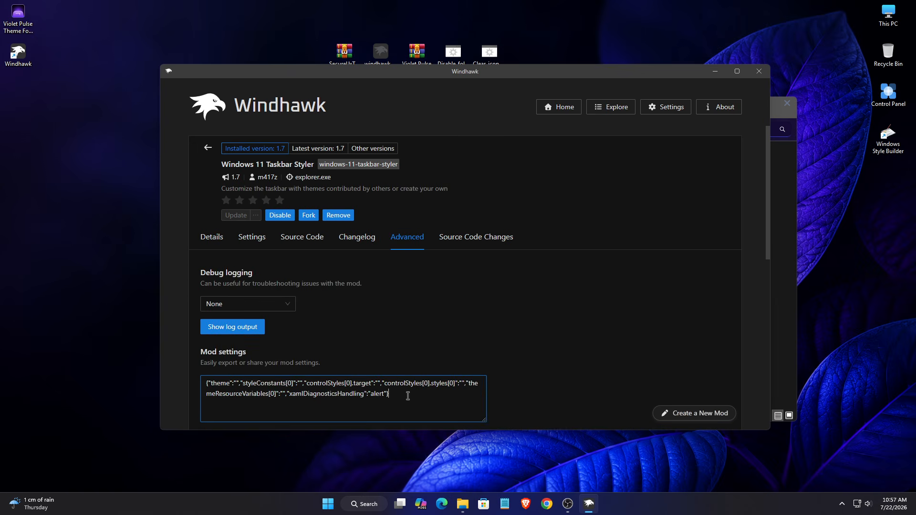
key("ctrl+a")
key("Delete")
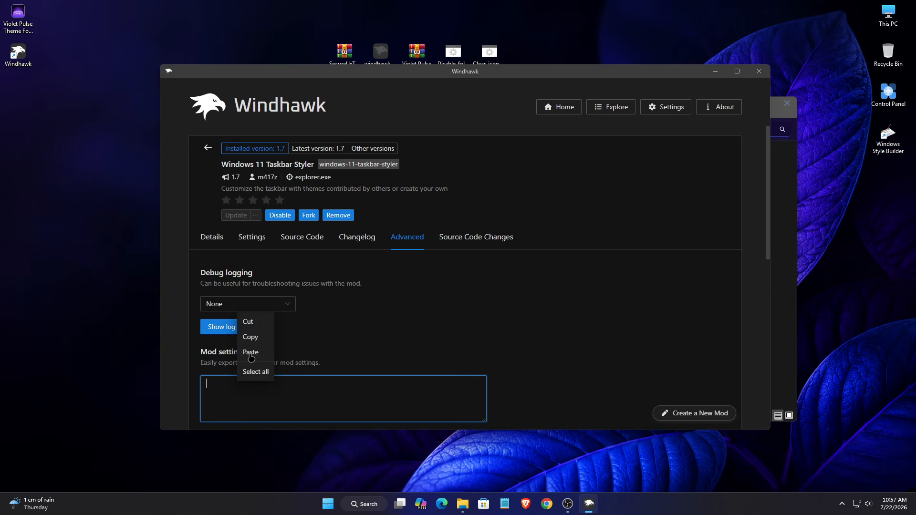
left_click(250, 352)
scroll(581, 370, "down", 2)
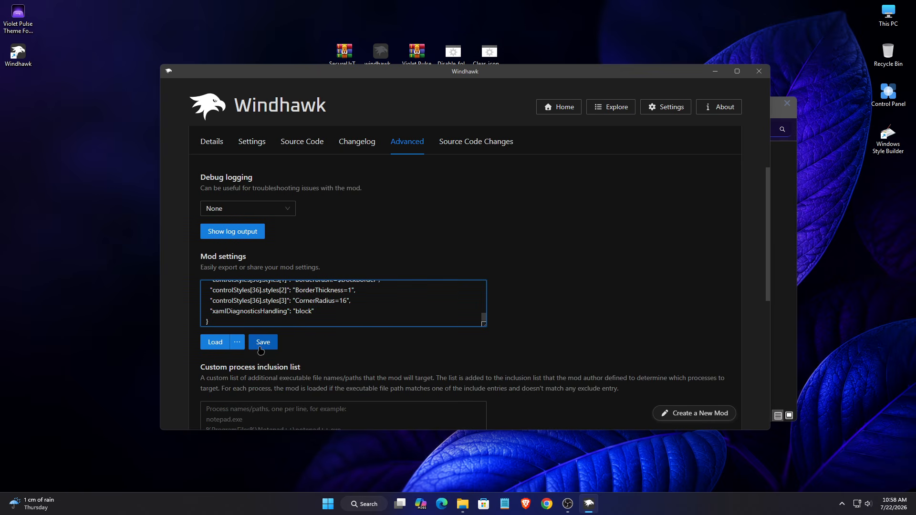
left_click(261, 350)
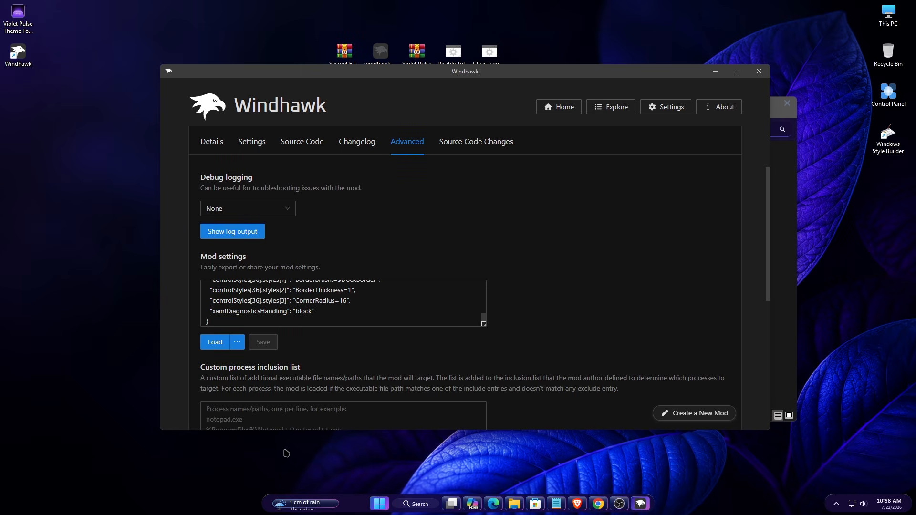
Return to the list of available mods and install Taskbar height and icon size, accepting the risk
scroll(600, 370, "up", 2)
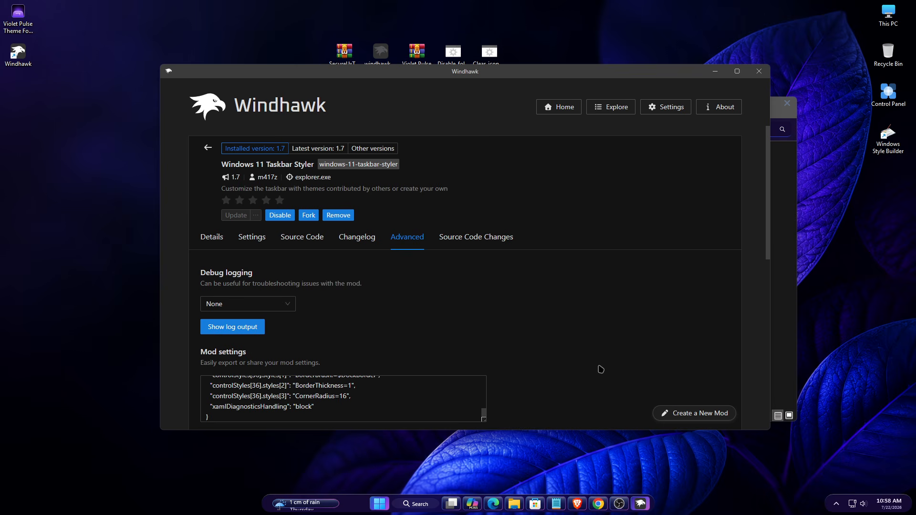
left_click(214, 151)
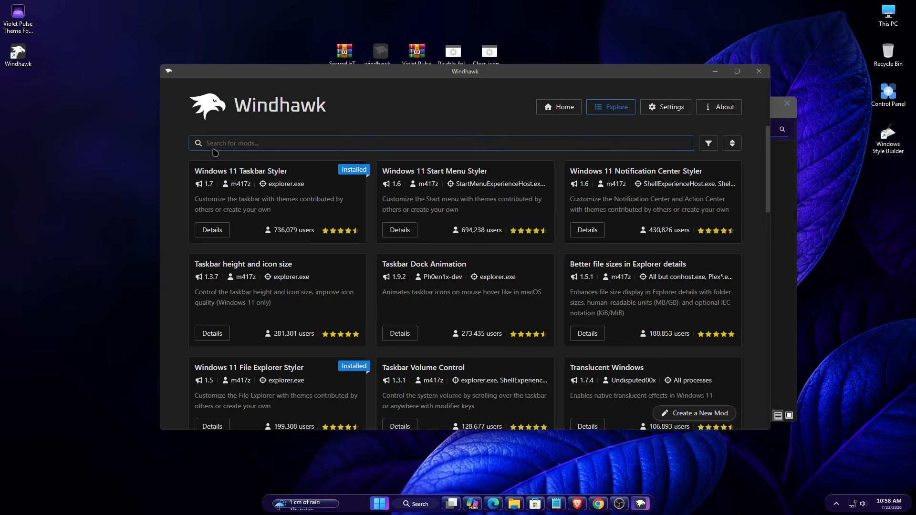
scroll(241, 180, "down", 1)
left_click_drag(299, 218, 187, 222)
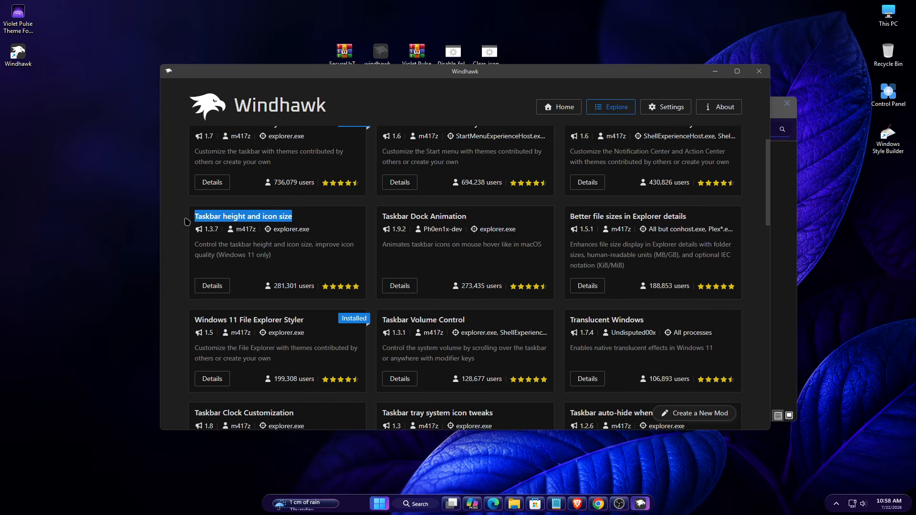
left_click(212, 287)
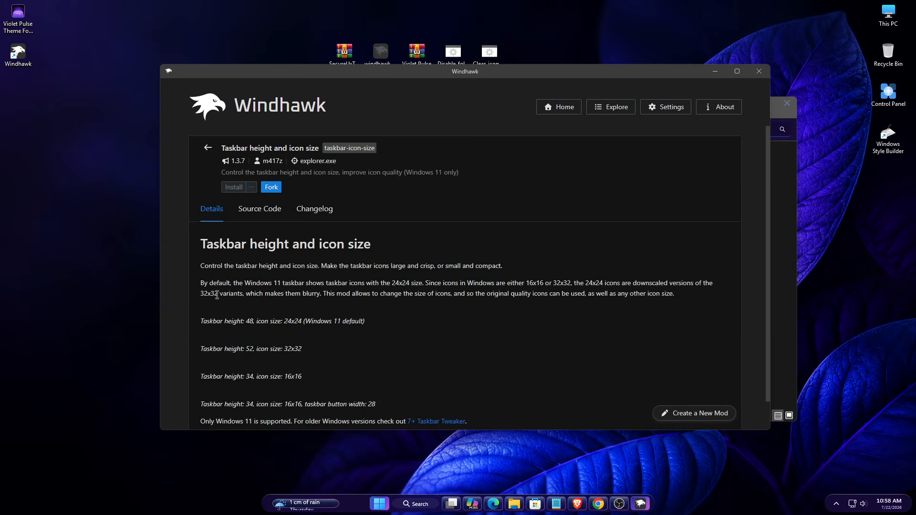
left_click(234, 191)
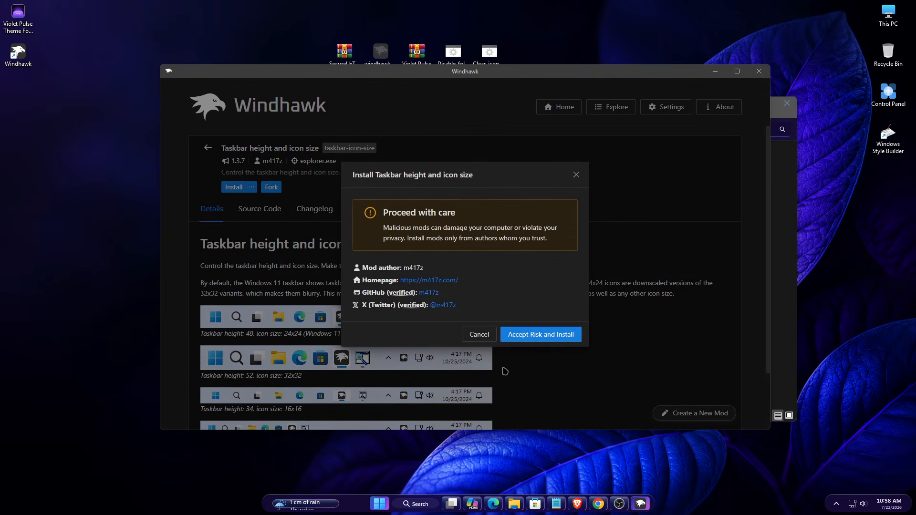
left_click(529, 333)
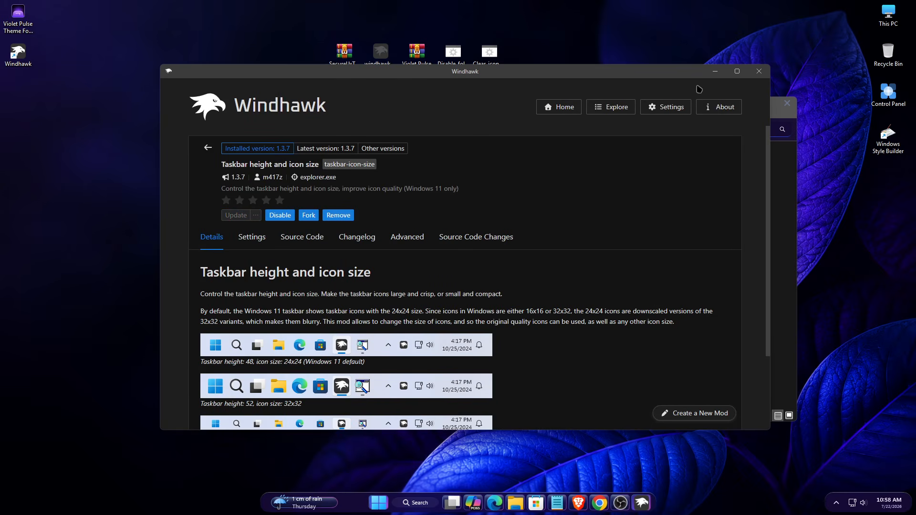
Minimize Windhawk, open Taskbar height and icon size.txt in the Windhawk Styler folder, and copy its full contents
left_click(714, 72)
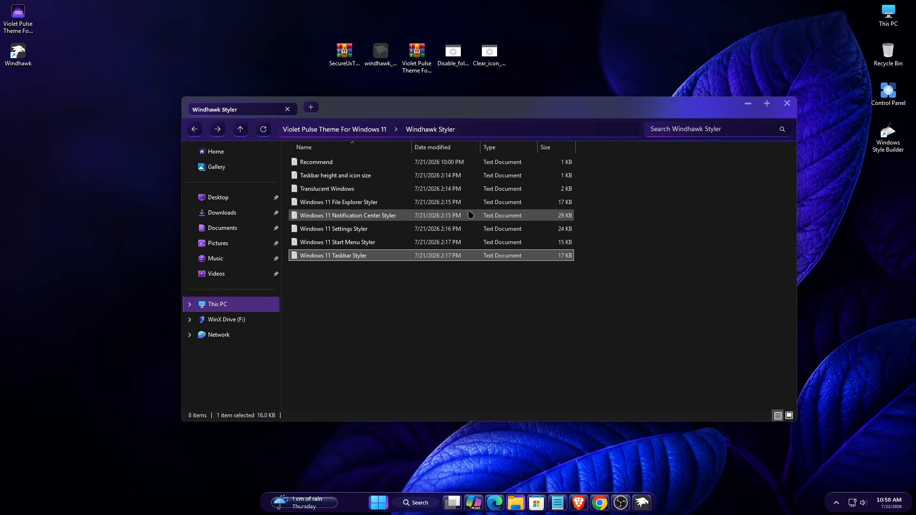
left_click(370, 178)
right_click(375, 175)
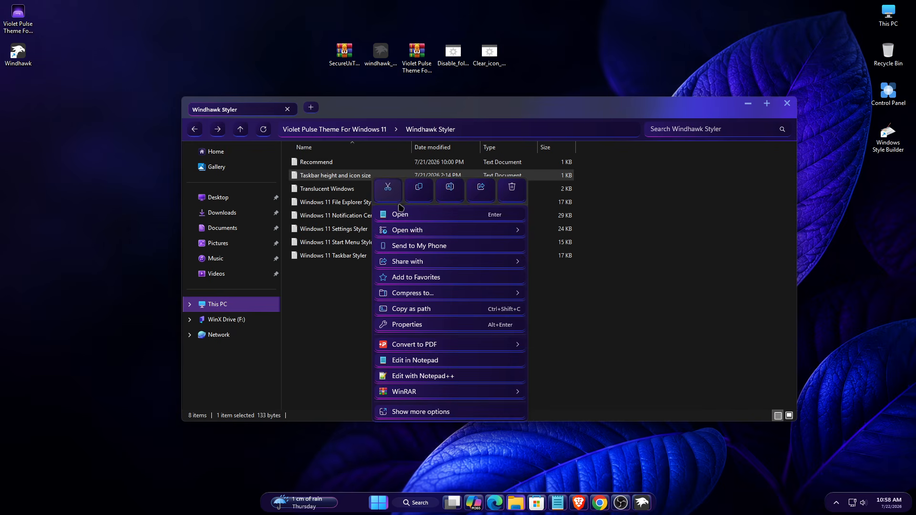
left_click(396, 213)
key("ctrl+a")
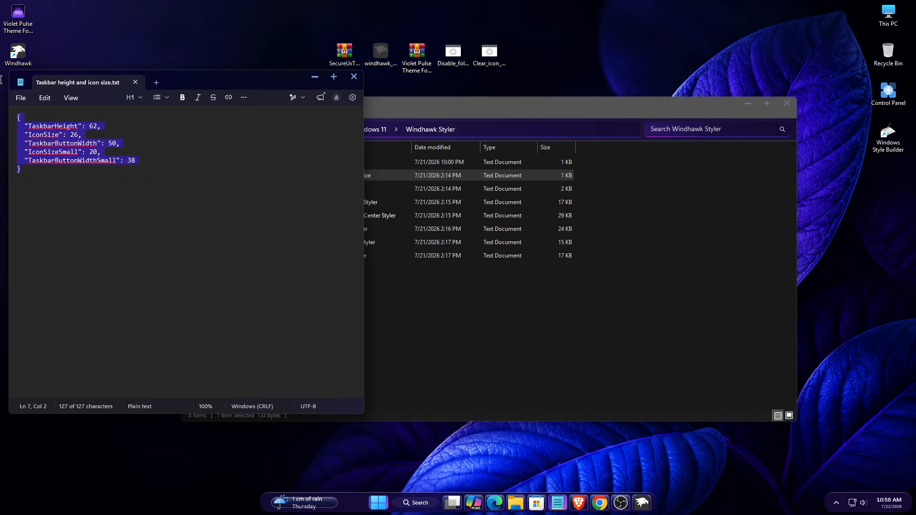
right_click(62, 134)
left_click(110, 148)
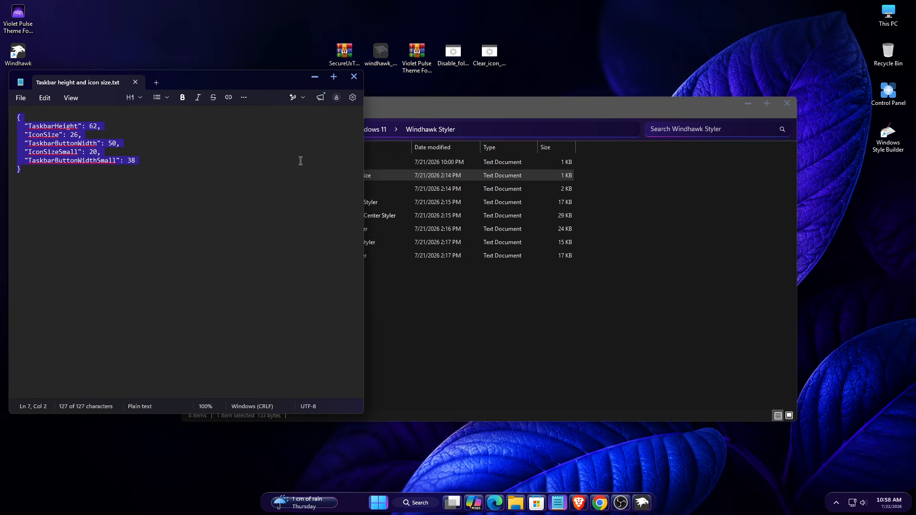
Close the text file, switch to Windhawk, replace the advanced mod settings of Taskbar height and icon size with the copied text, and save them
left_click(355, 78)
left_click(639, 505)
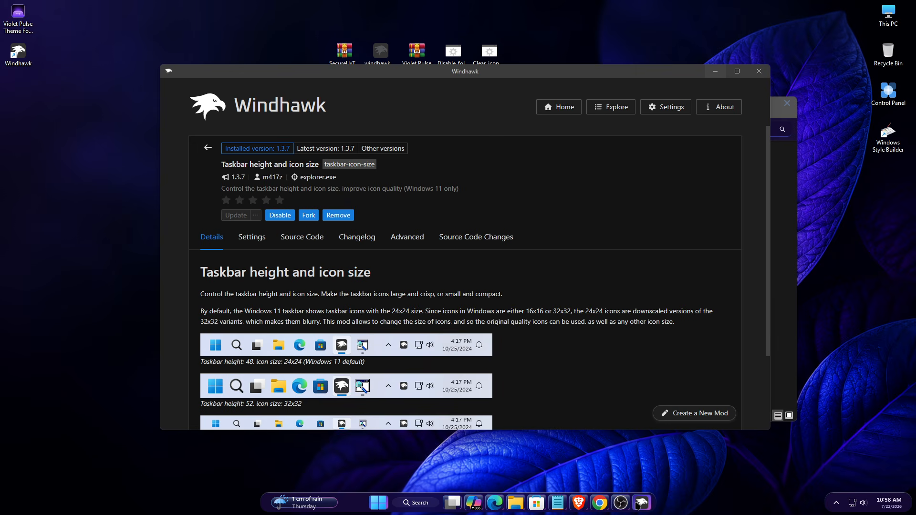
left_click(406, 237)
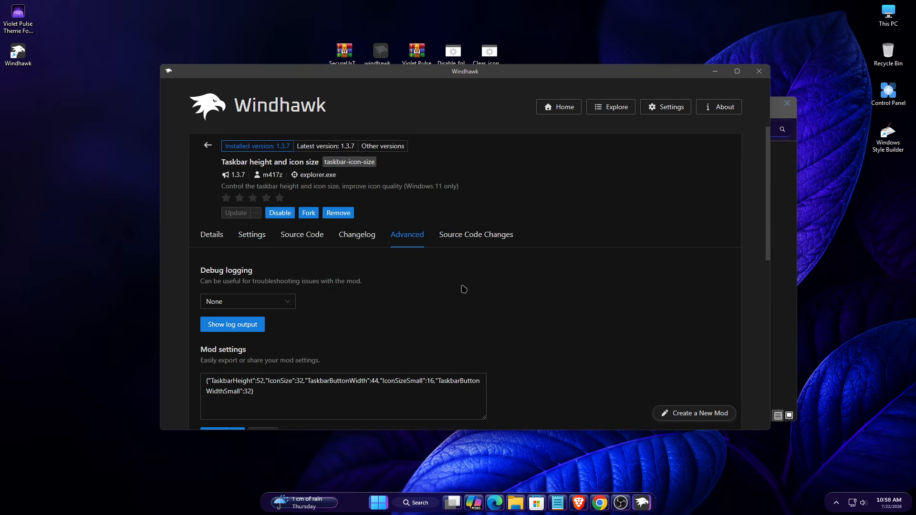
scroll(430, 310, "down", 2)
left_click_drag(294, 302, 140, 268)
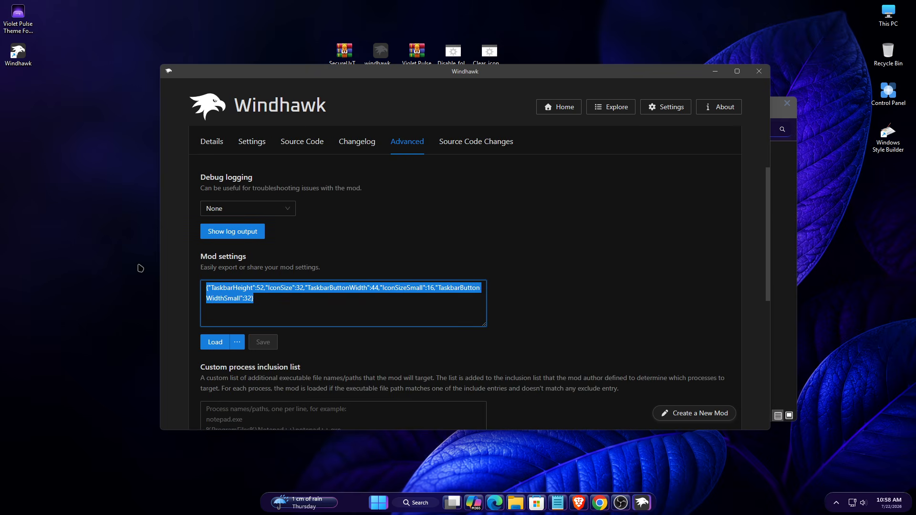
right_click(220, 293)
left_click(232, 334)
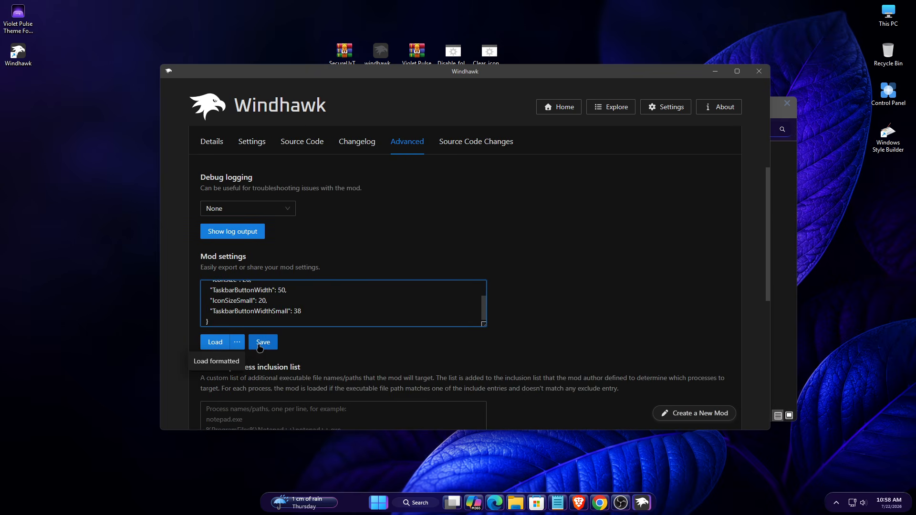
left_click(260, 345)
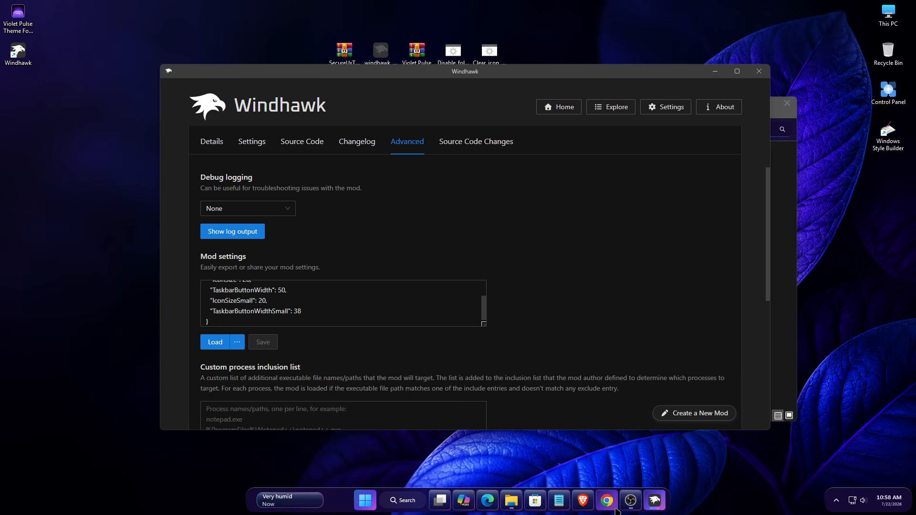
Return to the list of available mods and install Windows 11 Notification Center Styler, accepting the risk
scroll(720, 309, "up", 2)
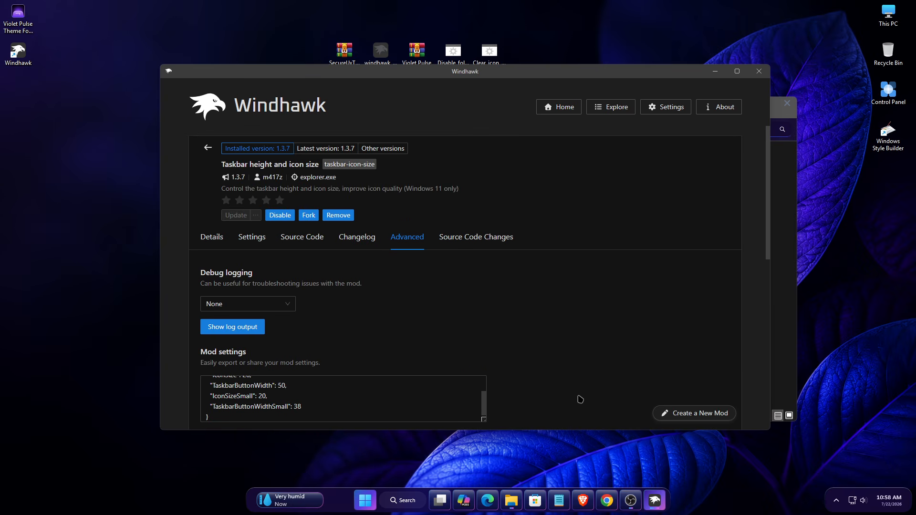
left_click(208, 148)
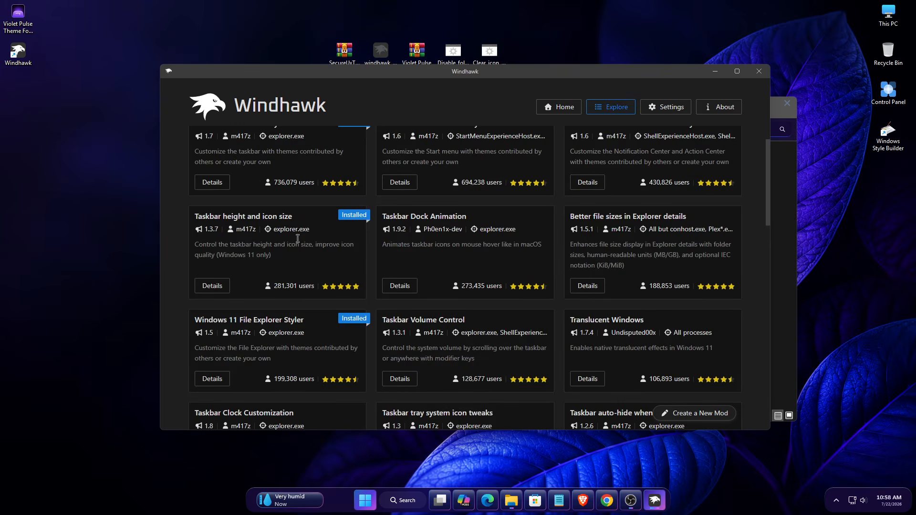
scroll(297, 238, "up", 1)
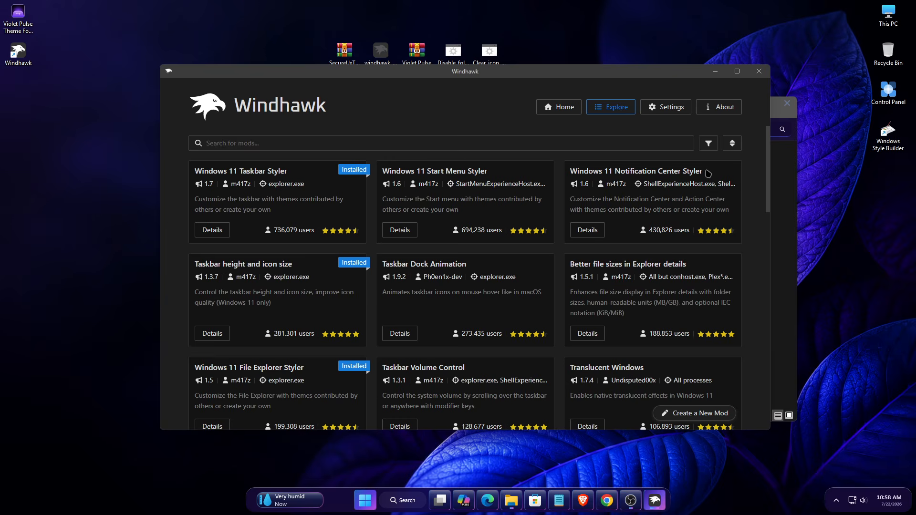
left_click_drag(703, 170, 553, 178)
left_click(581, 232)
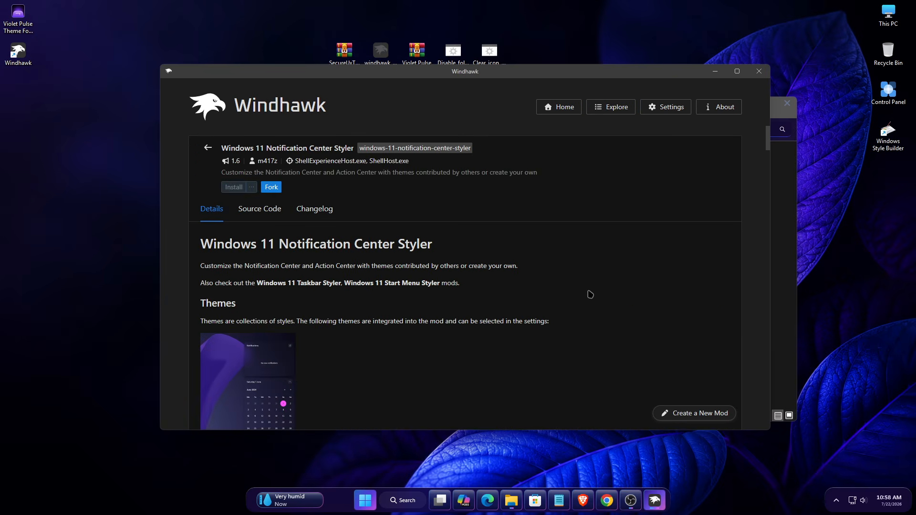
left_click(234, 187)
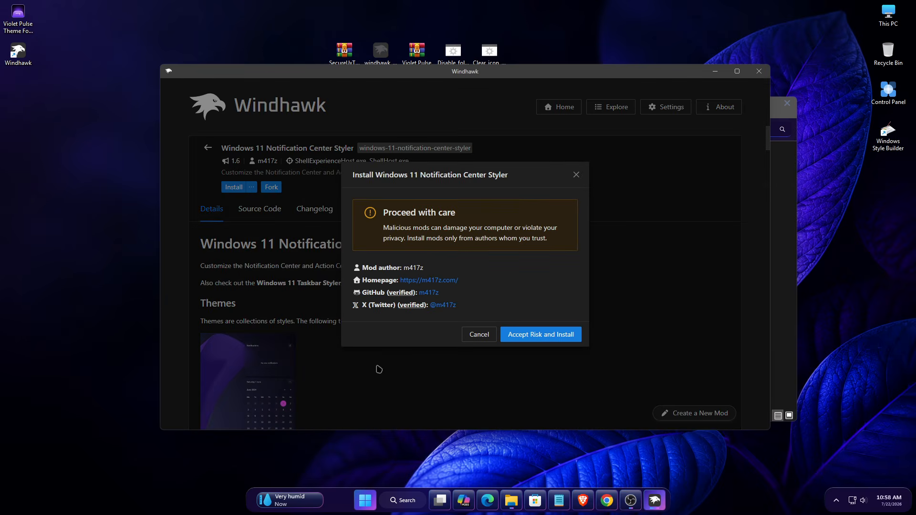
left_click(541, 334)
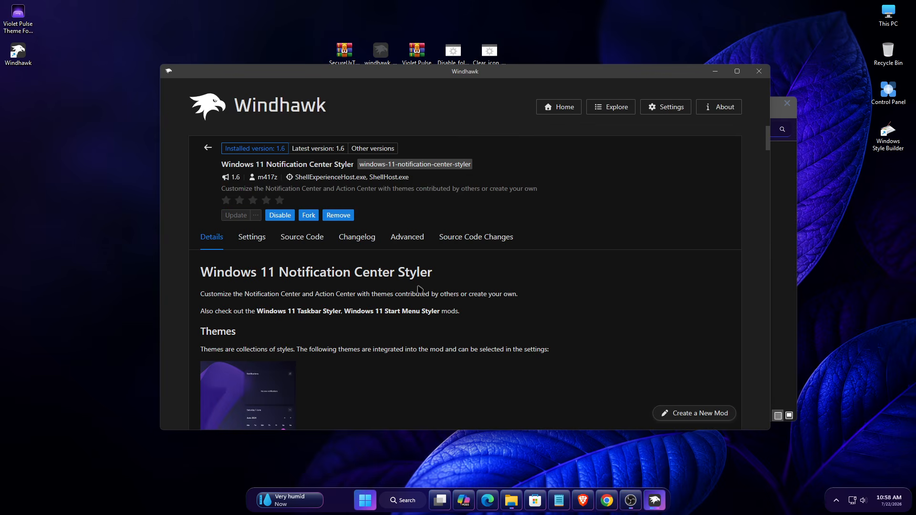
Minimize Windhawk, copy the full contents of Windows 11 Notification Center Styler.txt from the Windhawk Styler folder, and close the file
left_click(720, 74)
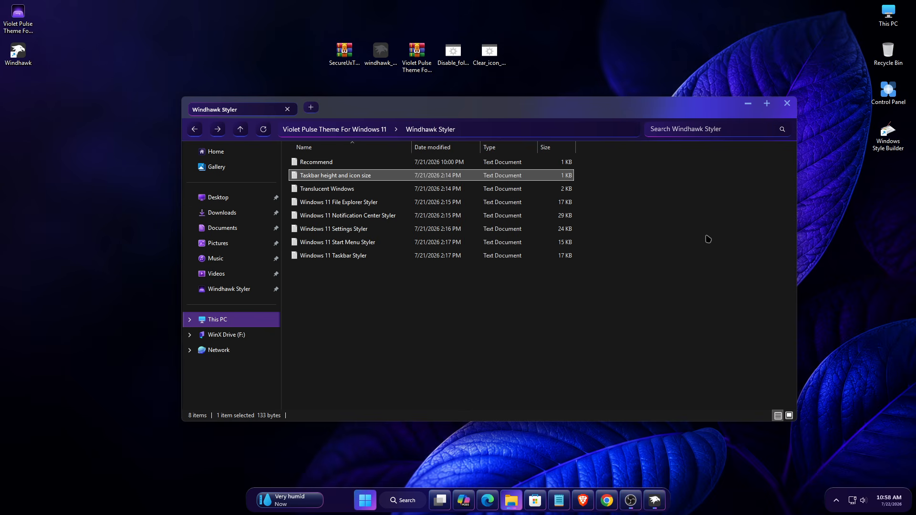
double_click(345, 216)
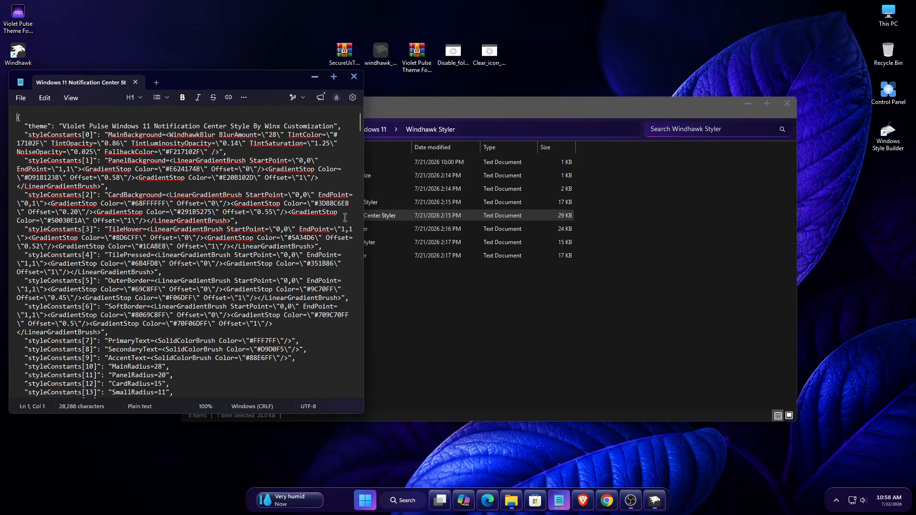
right_click(77, 182)
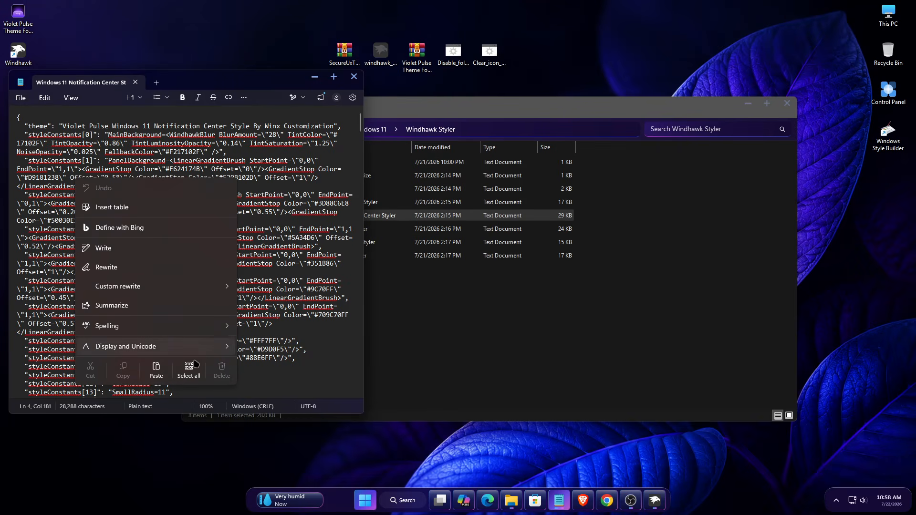
left_click(190, 369)
right_click(134, 274)
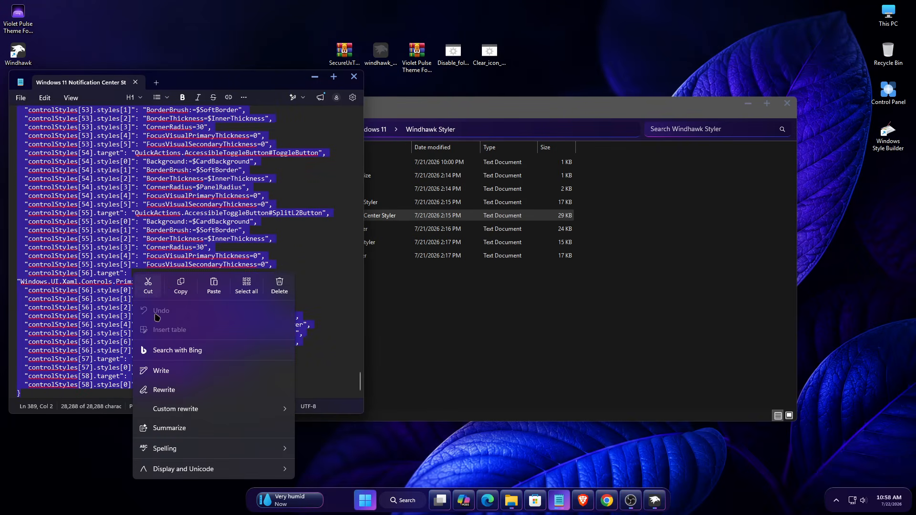
left_click(193, 289)
left_click(354, 76)
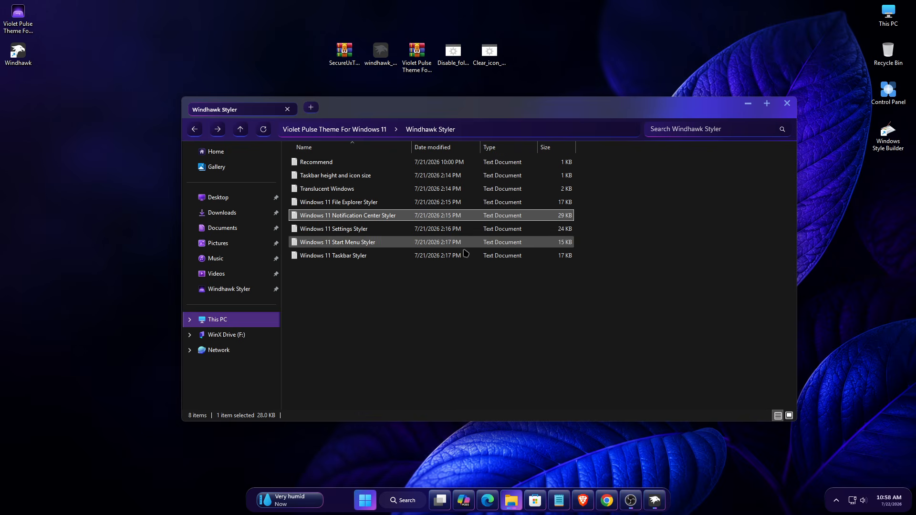
Switch to Windhawk, replace the advanced mod settings of Windows 11 Notification Center Styler with the copied text, and save them
left_click(655, 499)
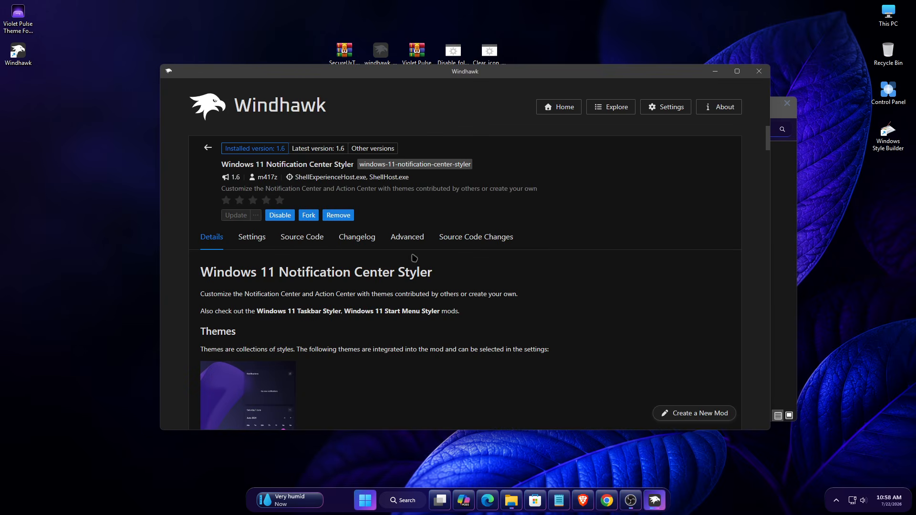
left_click(408, 235)
triple_click(321, 397)
key("BackSpace")
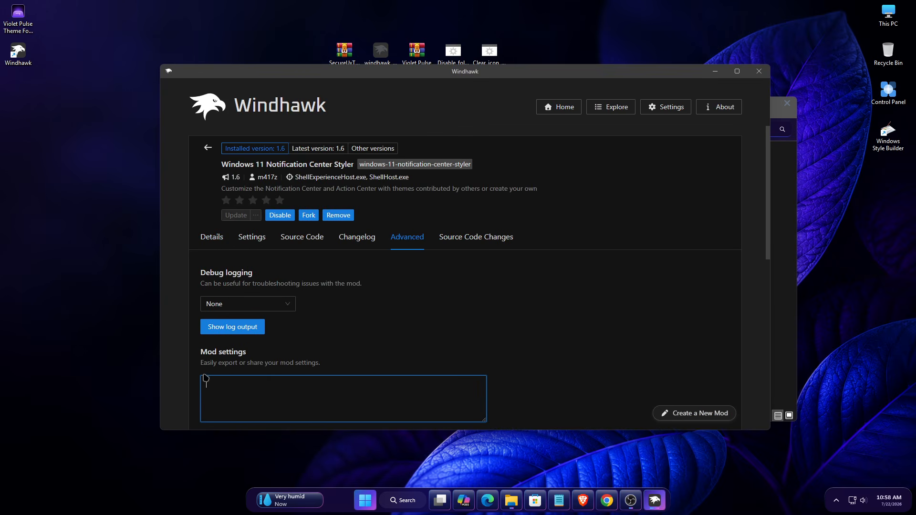
scroll(307, 384, "down", 2)
right_click(256, 286)
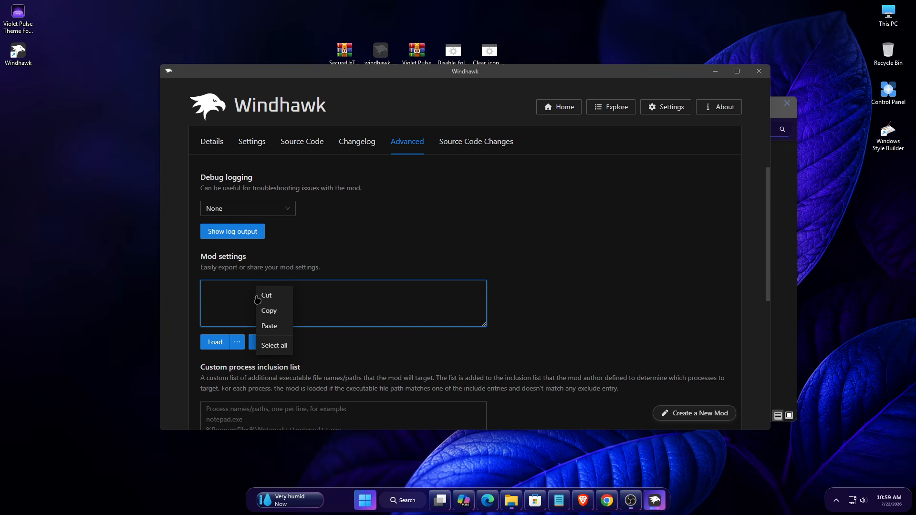
left_click(268, 329)
left_click(263, 342)
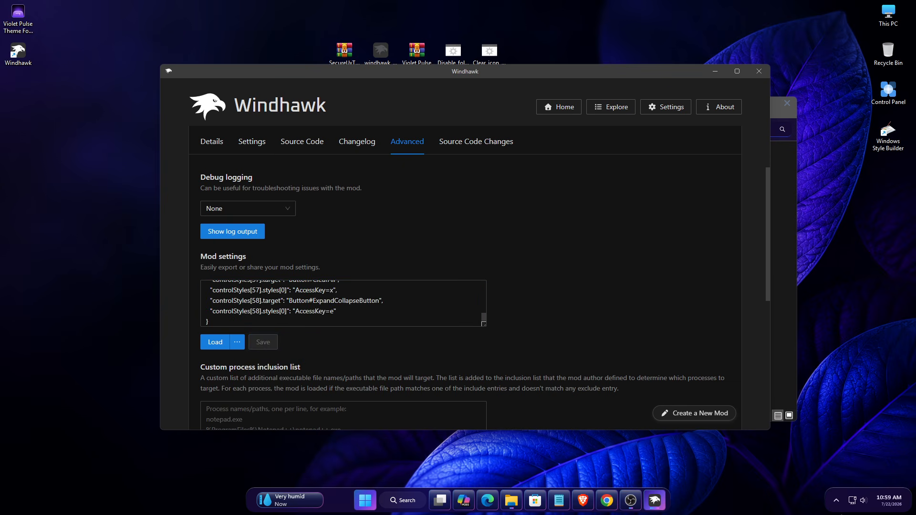
Check the restyled quick settings flyout and the notification and calendar flyout, and close them
left_click(888, 501)
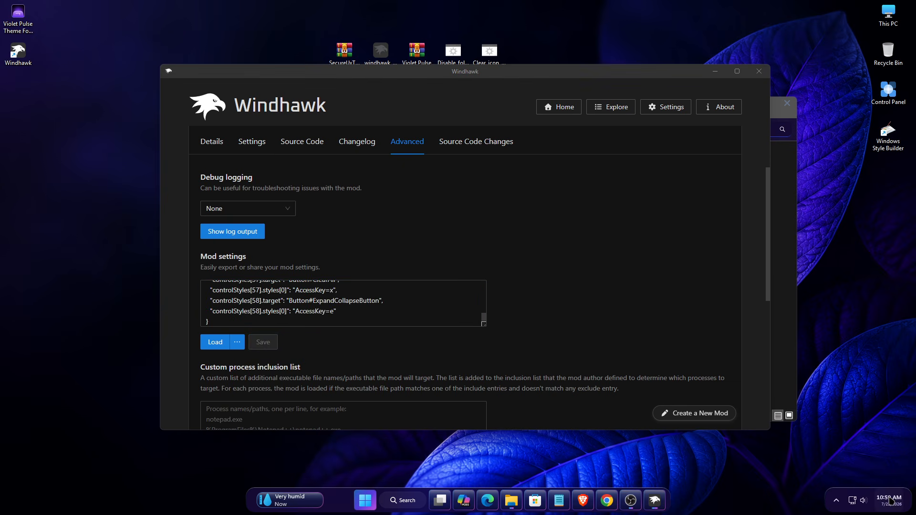
left_click(861, 502)
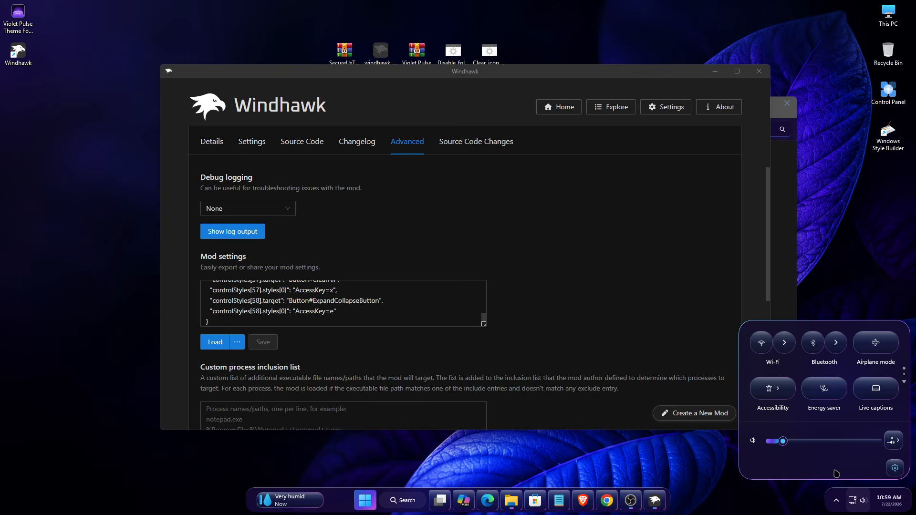
left_click(893, 506)
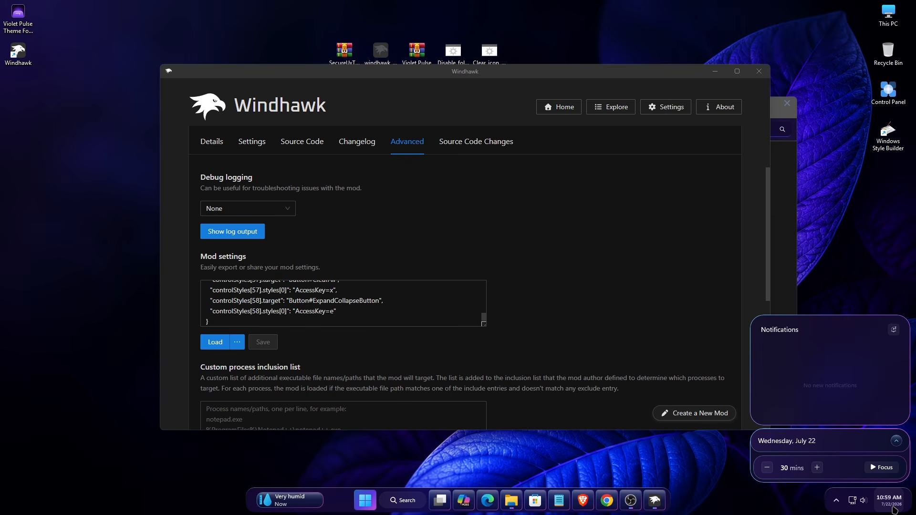
left_click(739, 486)
Return to the list of available mods, search for "sett", and install Windows 11 Settings Styler, accepting the risk
scroll(668, 345, "up", 2)
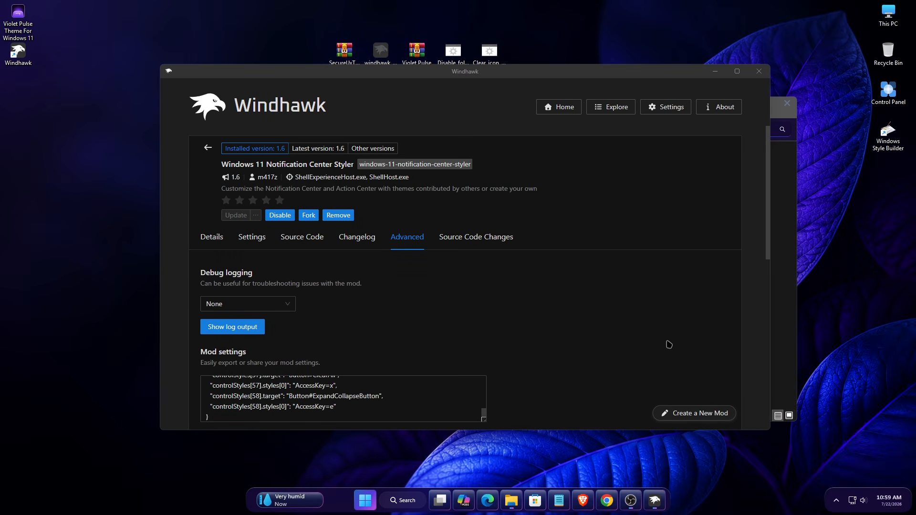
left_click(208, 147)
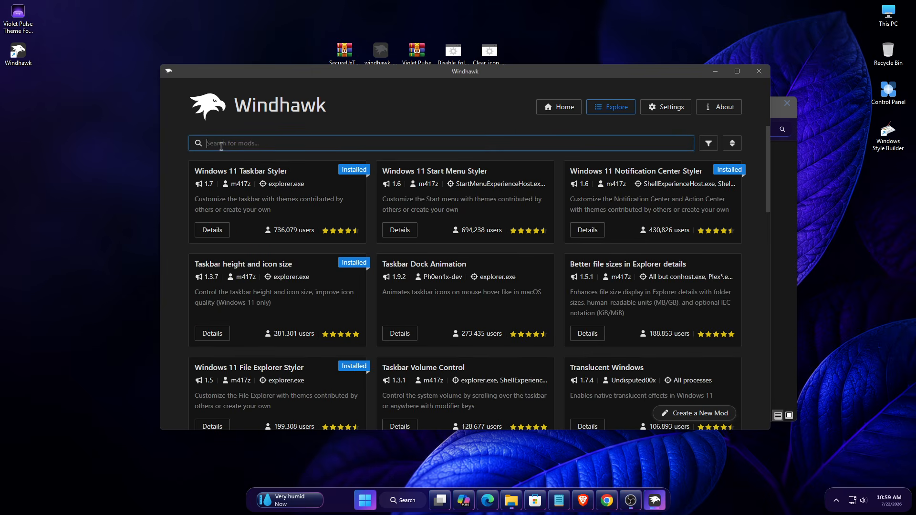
type("sett")
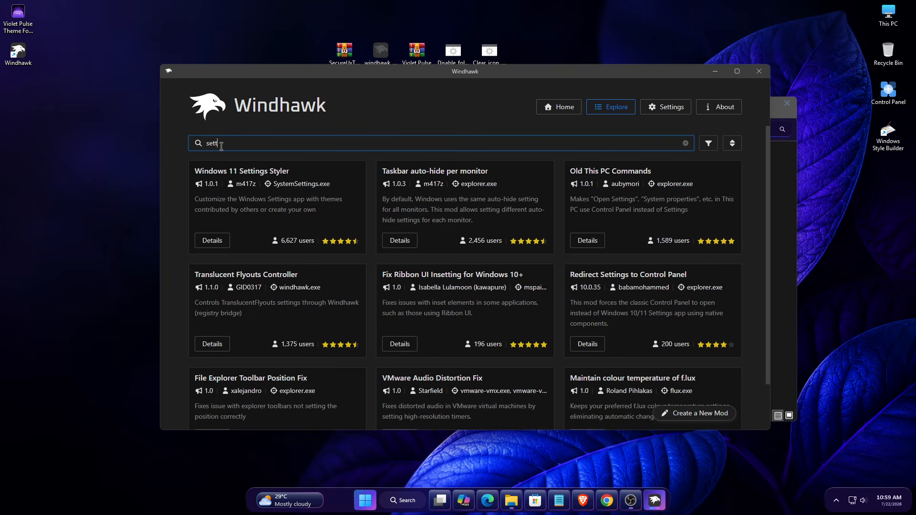
left_click_drag(301, 171, 198, 179)
left_click(213, 240)
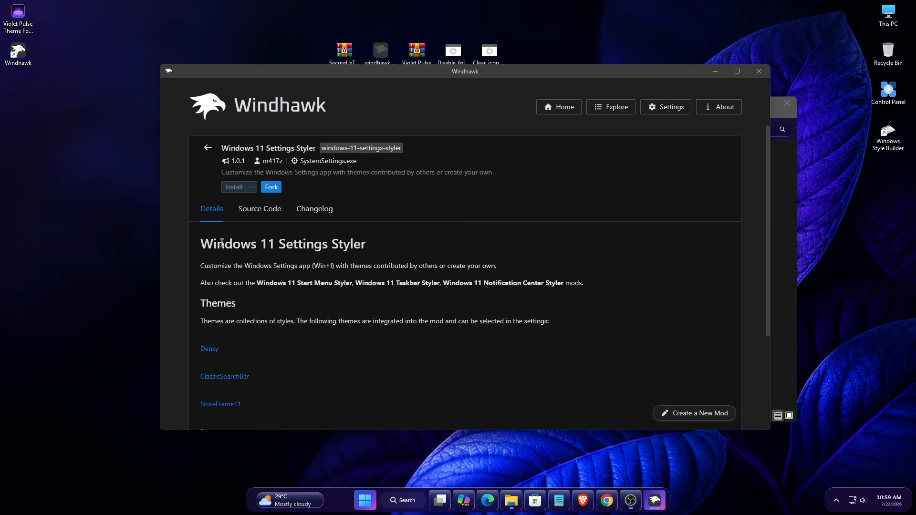
left_click(233, 189)
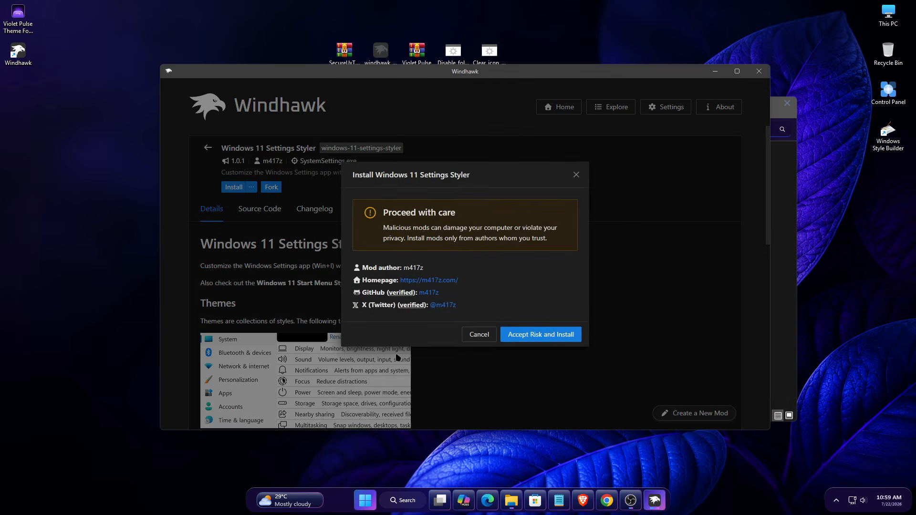
left_click(515, 337)
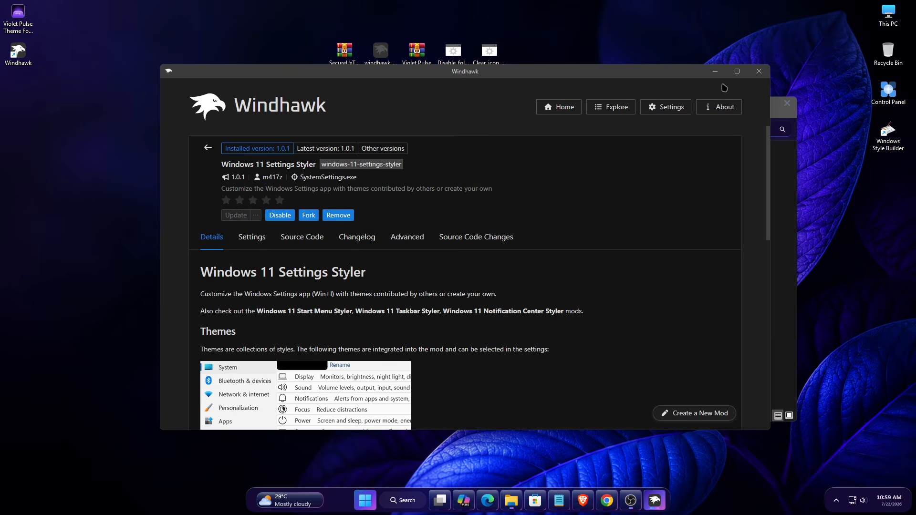
Minimize Windhawk, copy the full contents of Windows 11 Settings Styler.txt from the Windhawk Styler folder, close the file, and return to Windhawk
left_click(715, 71)
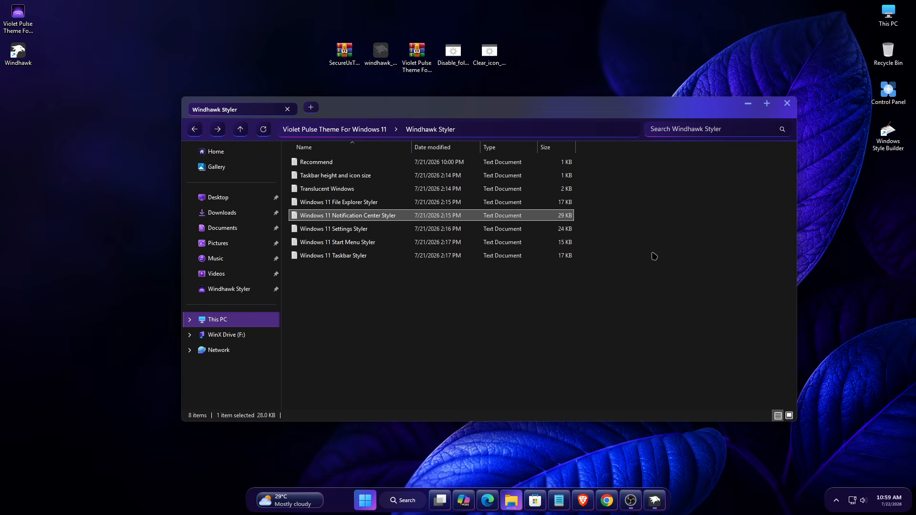
left_click(324, 233)
right_click(325, 233)
left_click(334, 234)
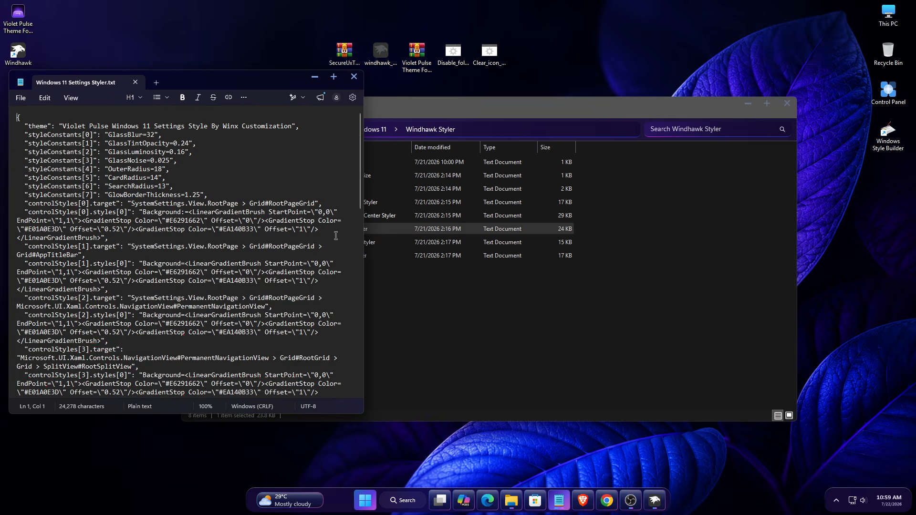
right_click(143, 396)
left_click(258, 396)
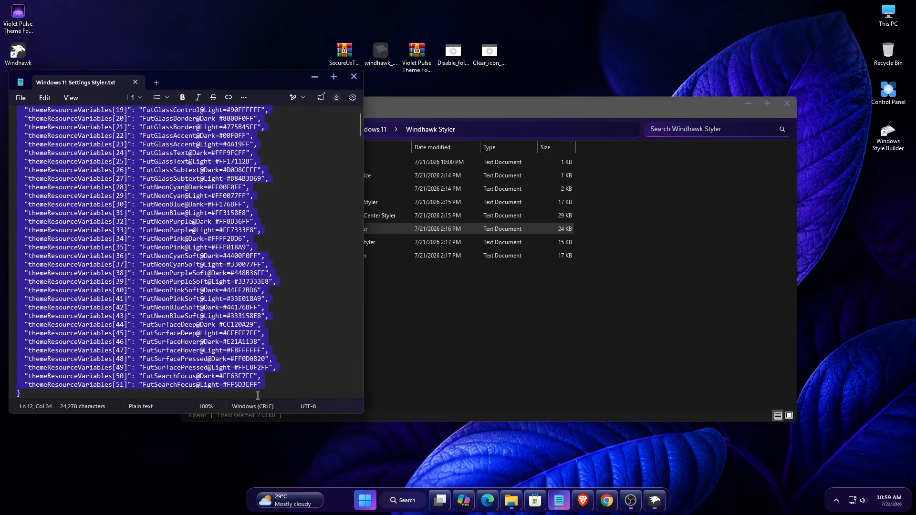
right_click(147, 253)
left_click(193, 262)
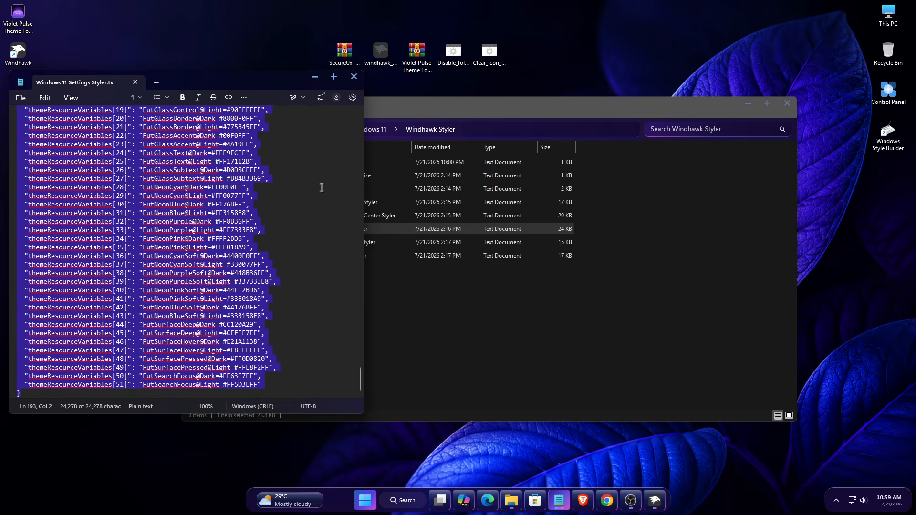
left_click(354, 77)
left_click(741, 105)
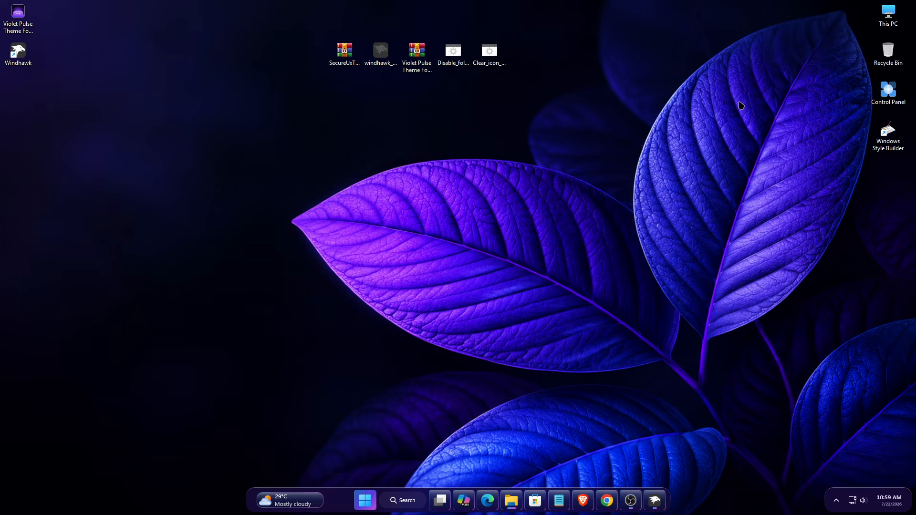
left_click(658, 498)
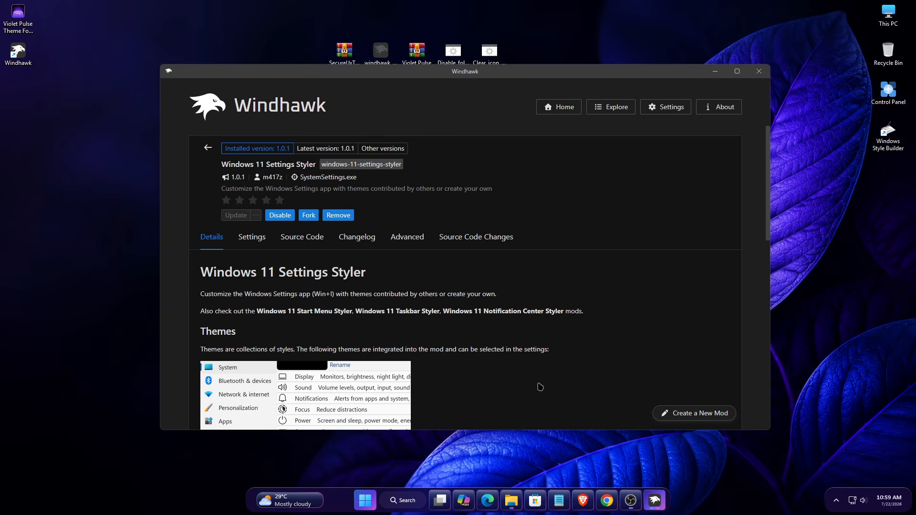
Replace the advanced mod settings text of Windows 11 Settings Styler with the copied text
left_click(406, 237)
scroll(451, 345, "down", 2)
left_click(318, 320)
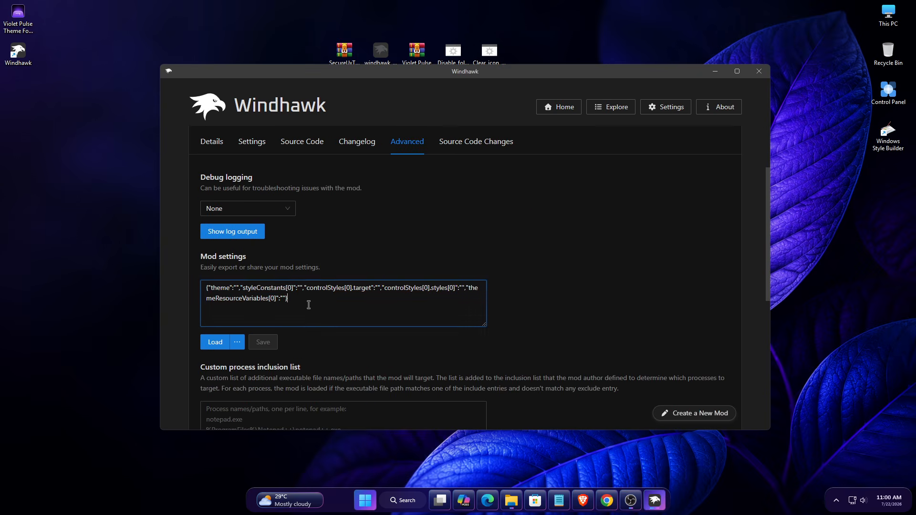
key("ctrl+a")
key("Delete")
right_click(224, 304)
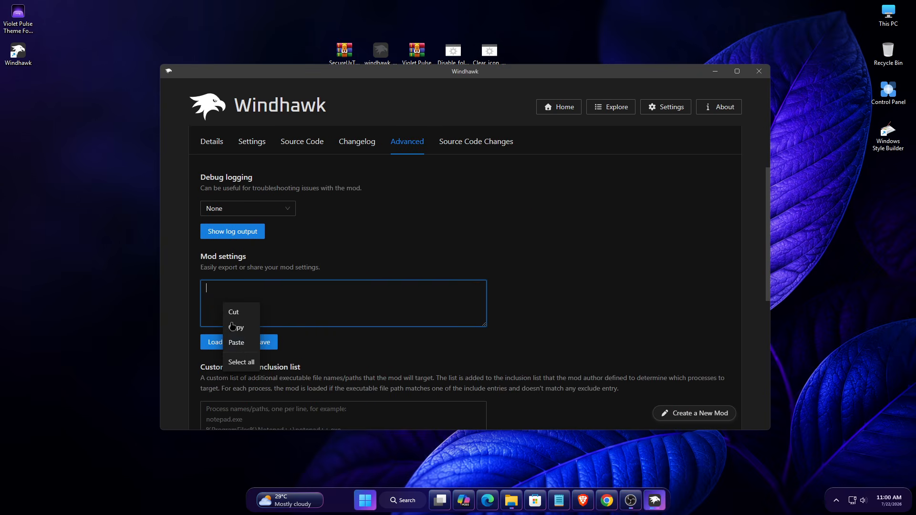
left_click(238, 339)
Open the Settings app to view its look before styling, return to Windhawk, and save the pasted mod settings
left_click(365, 500)
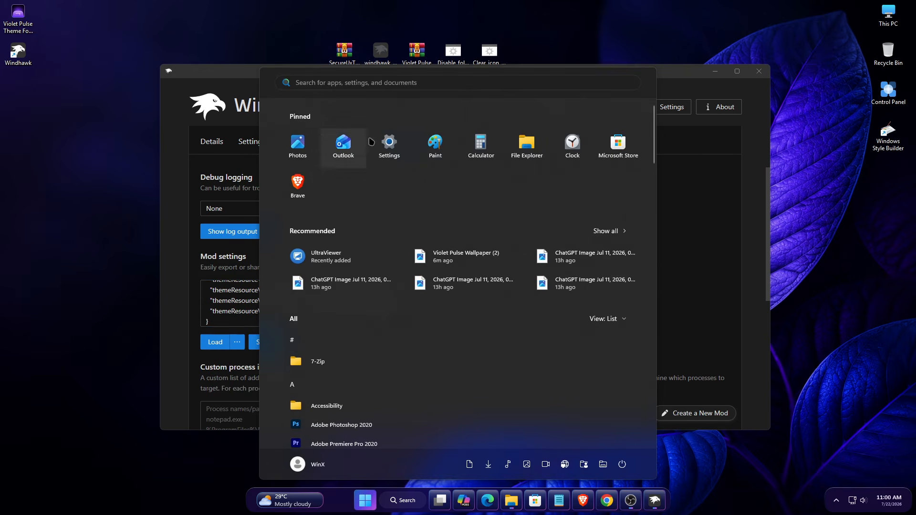
left_click(384, 145)
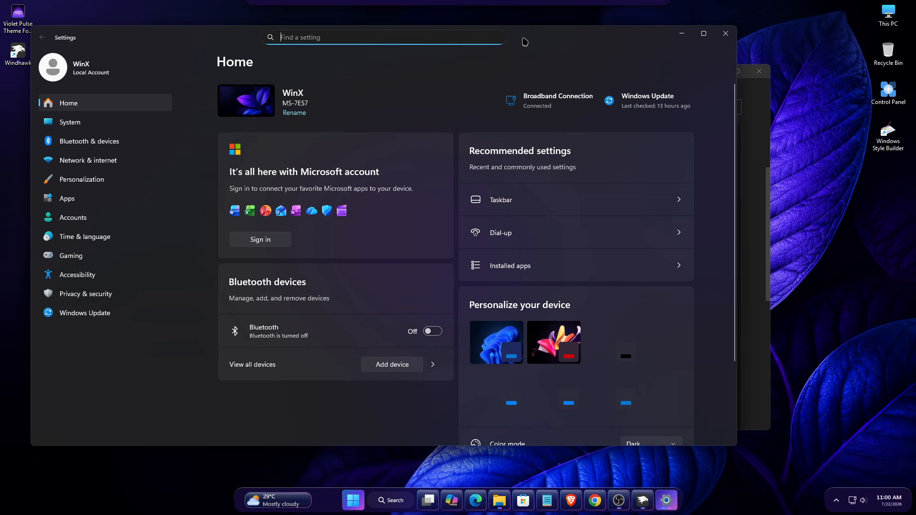
left_click(747, 136)
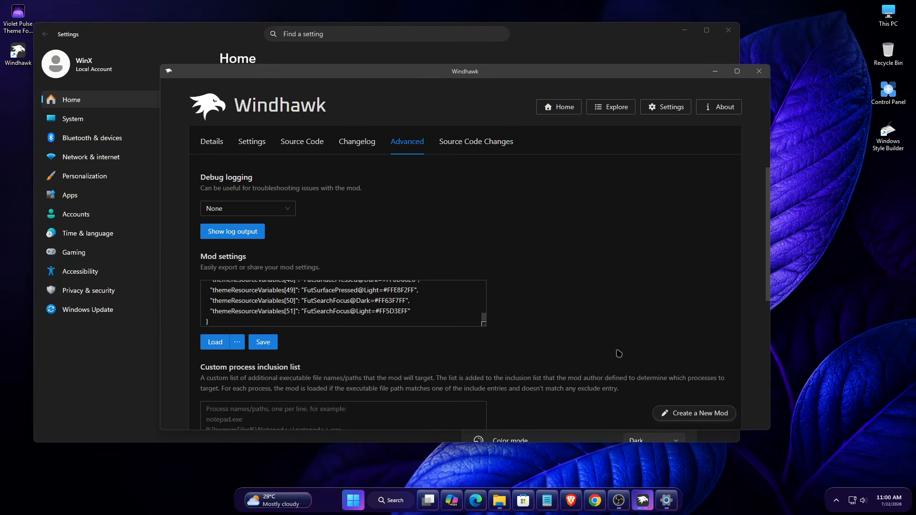
left_click(267, 344)
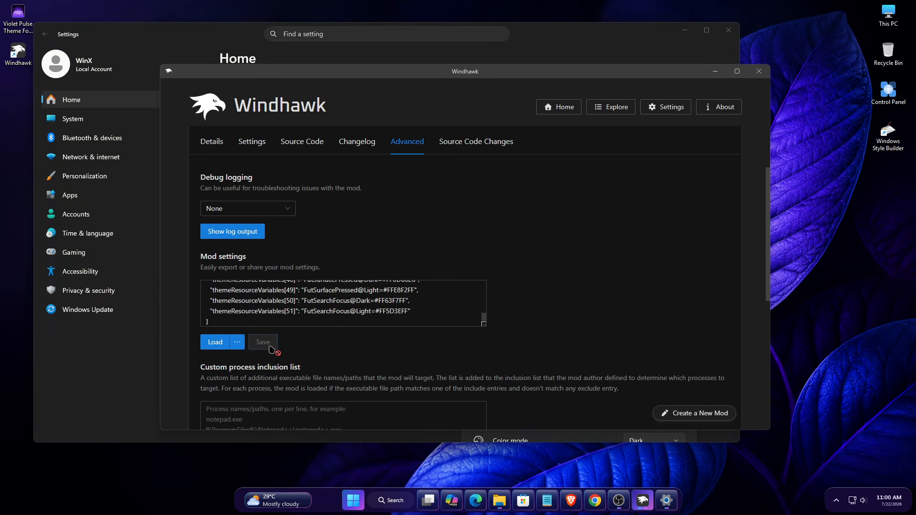
Minimize Windhawk, check the restyled Windows Update and System pages in the Settings app, and close it
left_click(715, 71)
left_click_drag(530, 36, 559, 46)
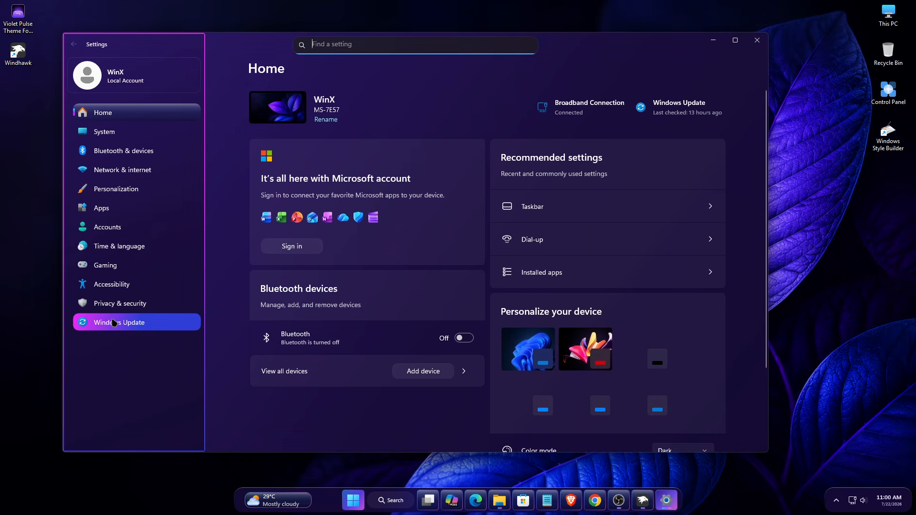
left_click(157, 321)
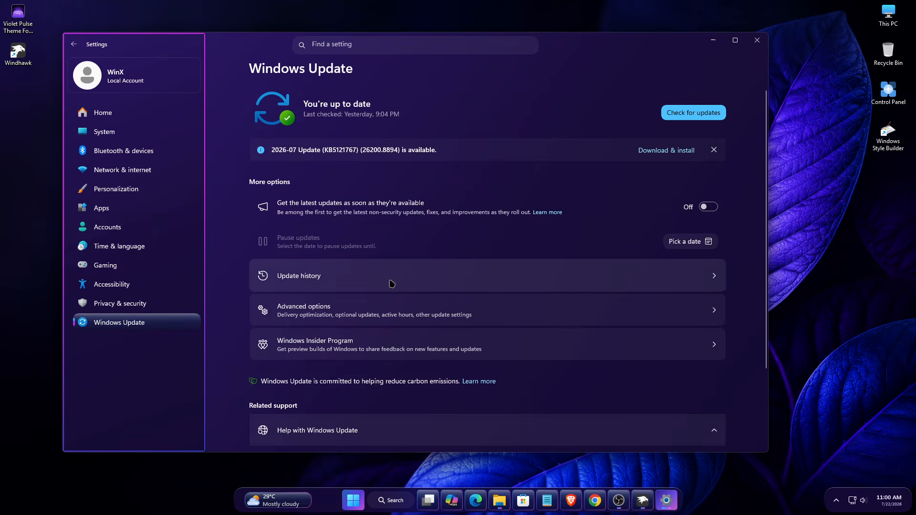
left_click(144, 138)
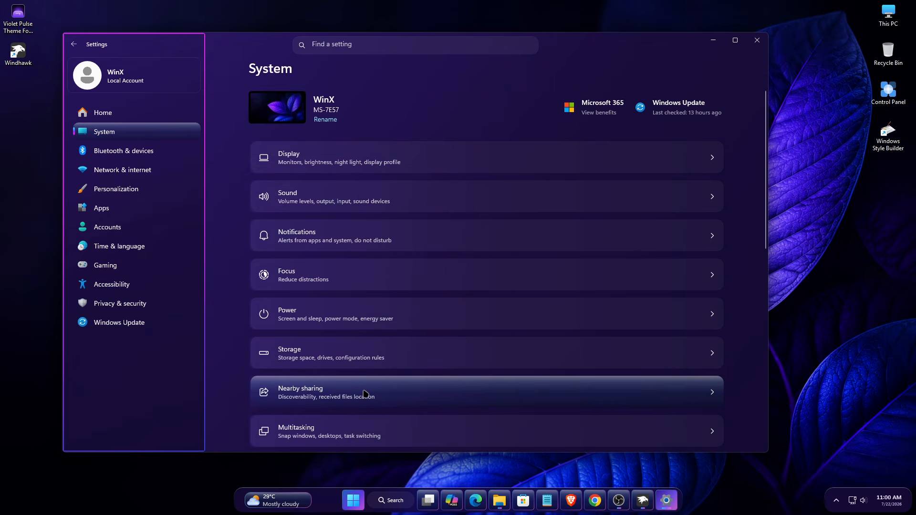
scroll(363, 411, "down", 3)
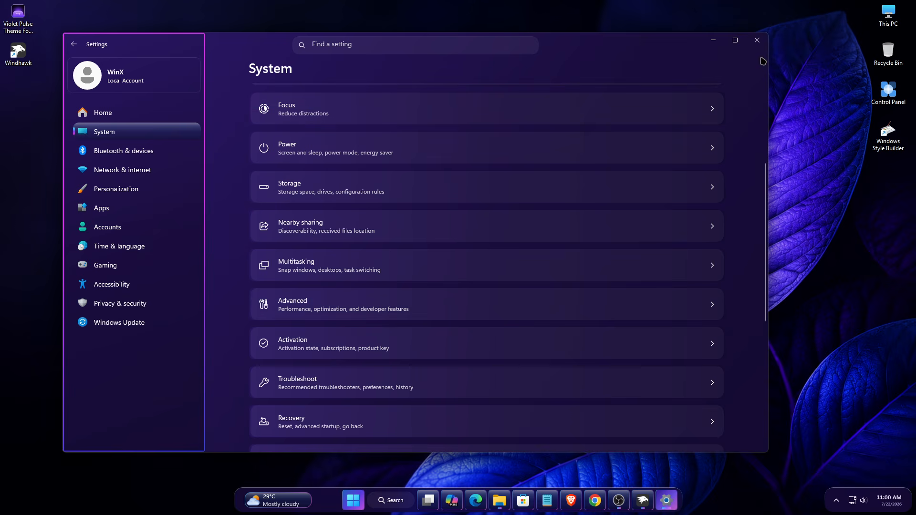
left_click(759, 42)
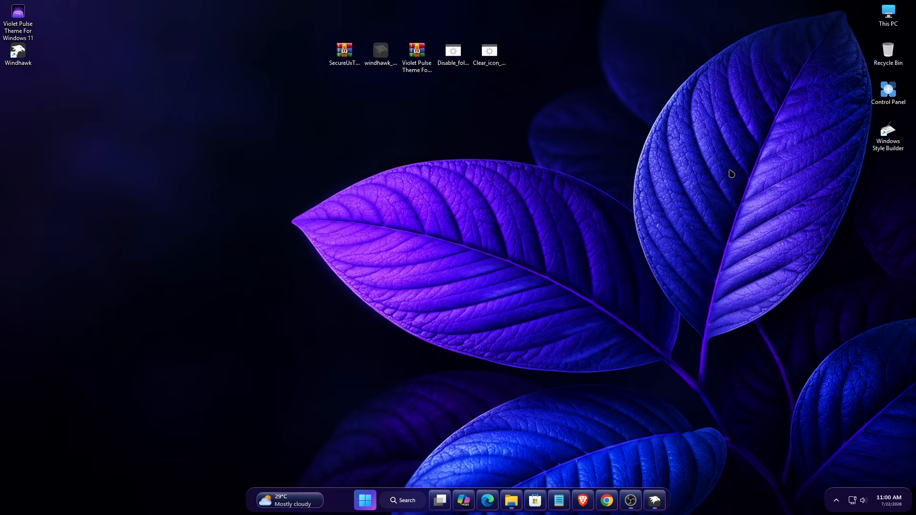
Switch to Windhawk, return to the full list of available mods, and open the details of Windows 11 Start Menu Styler
left_click(655, 500)
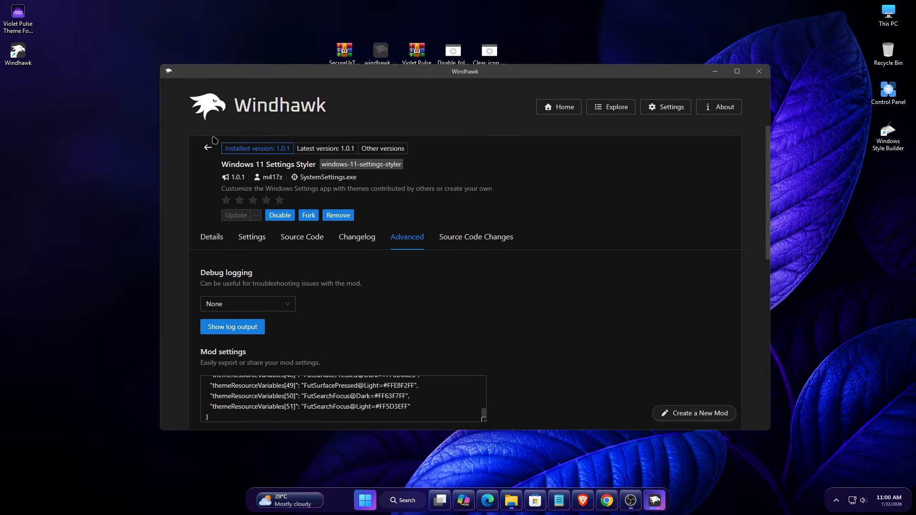
left_click(207, 145)
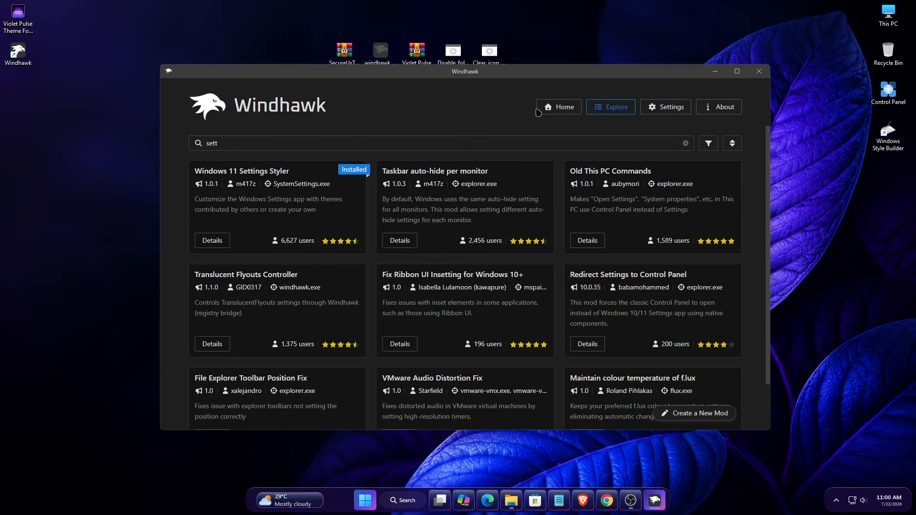
left_click(558, 107)
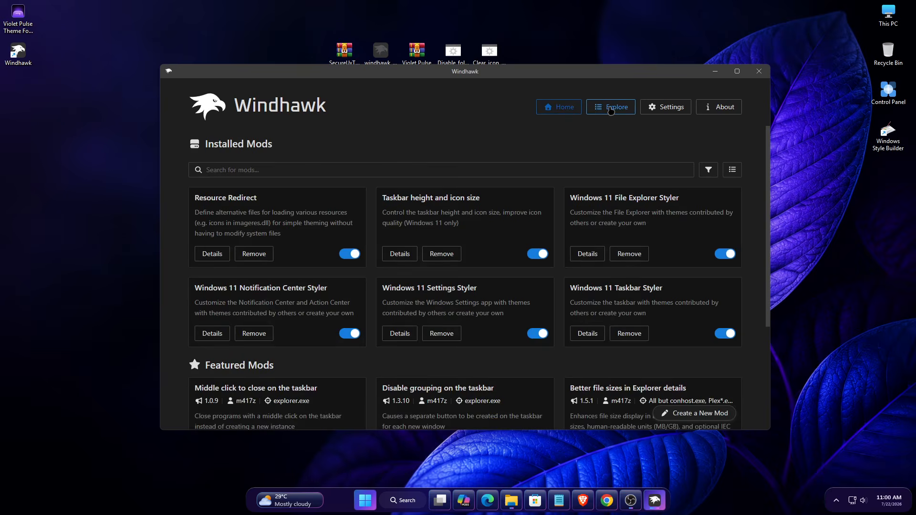
left_click(612, 107)
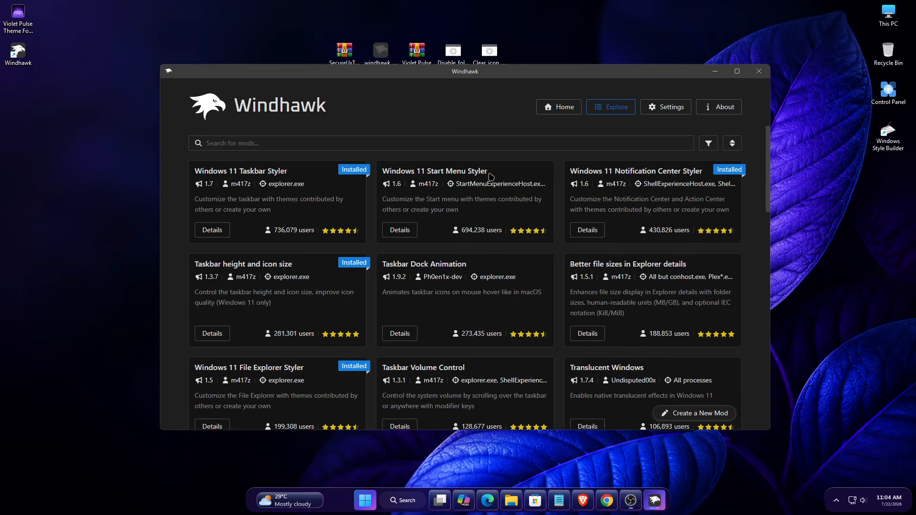
left_click_drag(490, 177, 371, 175)
left_click(390, 232)
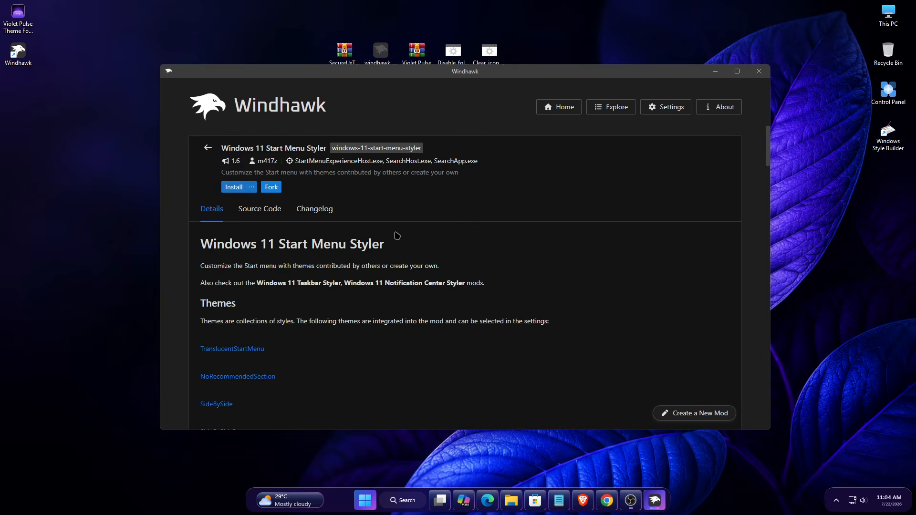
View the Start menu before styling, close it, and install Windows 11 Start Menu Styler, accepting the risk
left_click(365, 499)
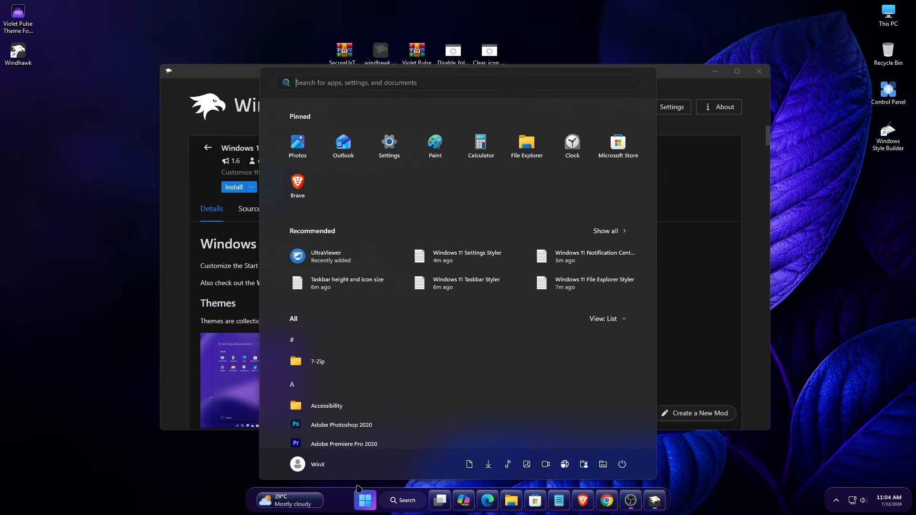
left_click(693, 309)
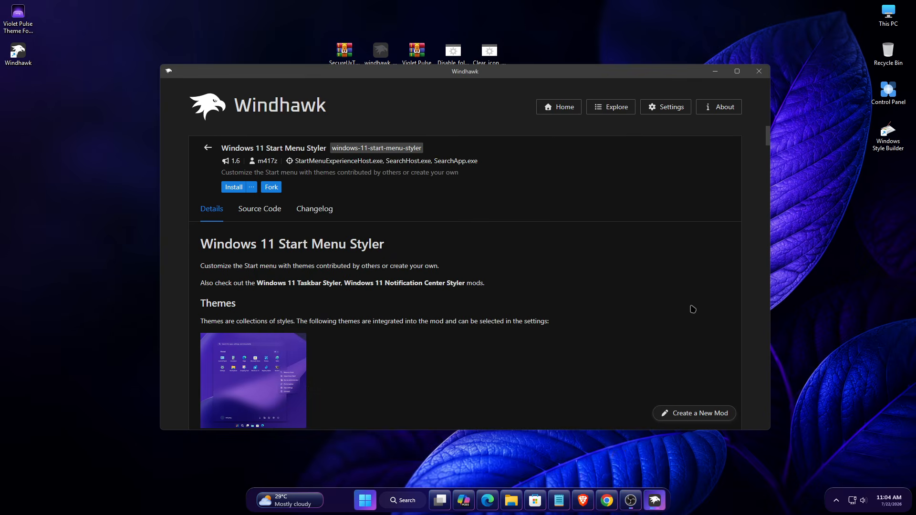
left_click(233, 187)
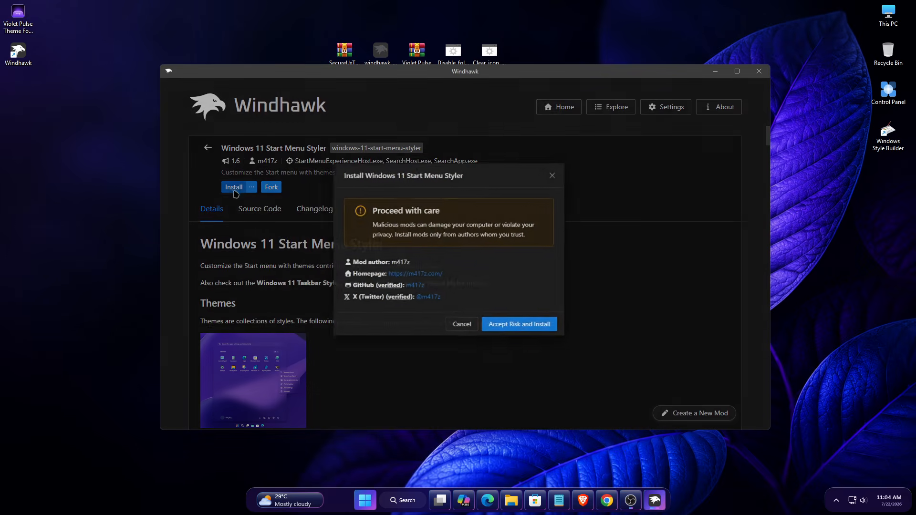
left_click(527, 337)
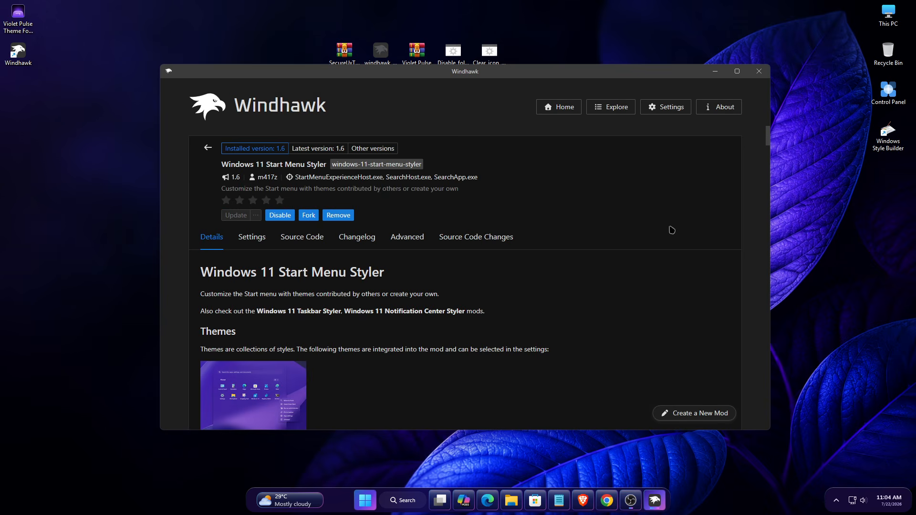
Minimize Windhawk, copy the full contents of Windows 11 Start Menu Styler.txt from the Windhawk Styler folder, close the file, and minimize the folder
left_click(715, 72)
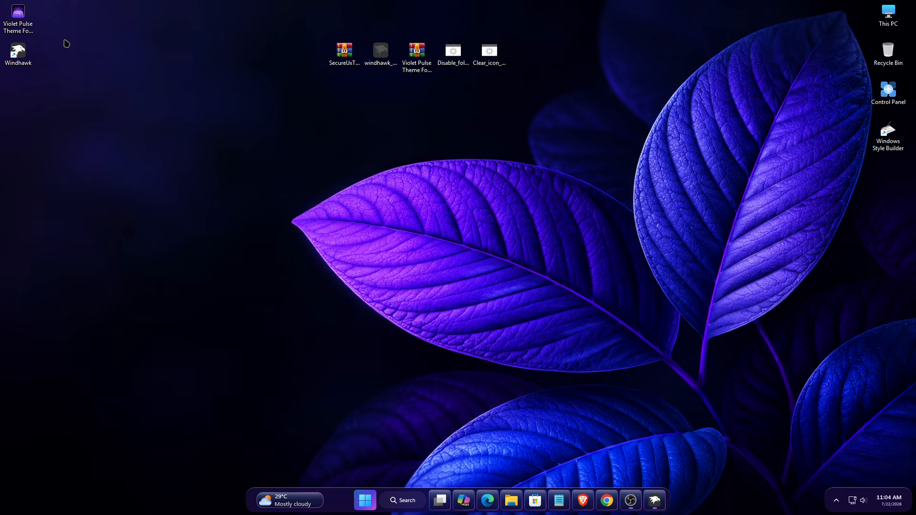
double_click(23, 19)
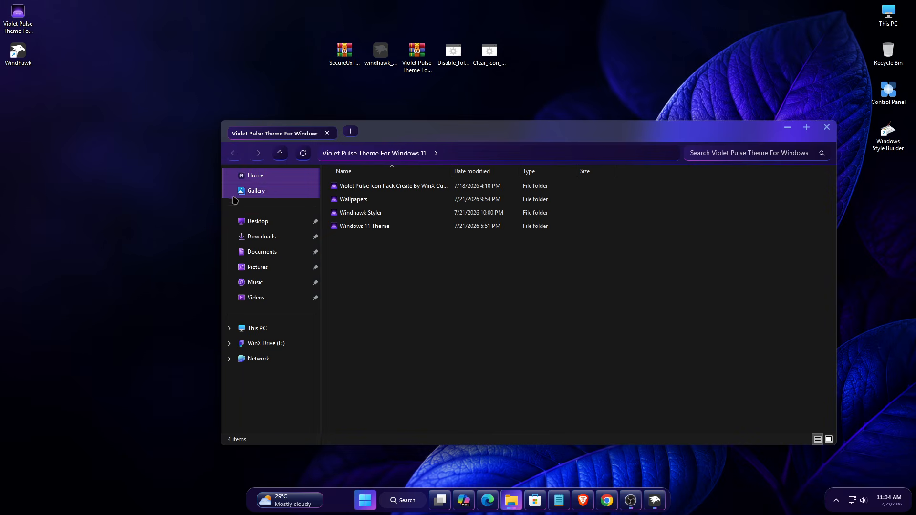
double_click(363, 214)
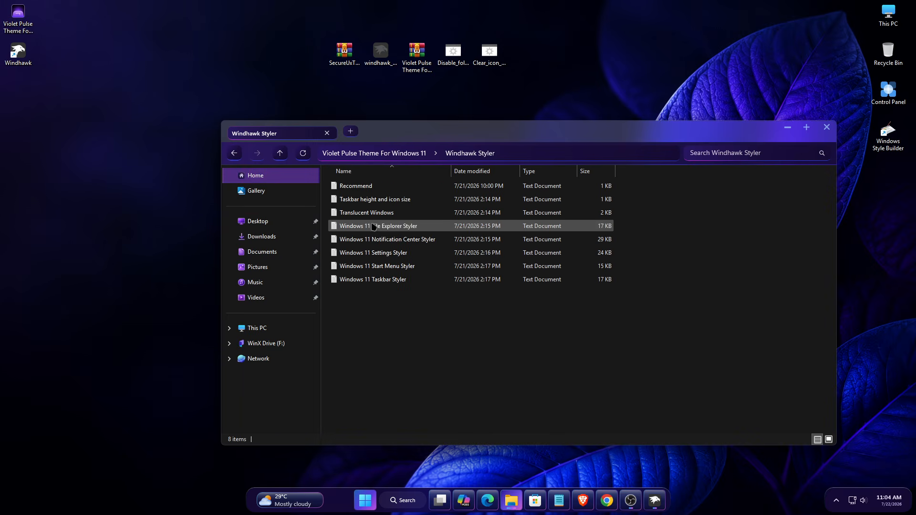
left_click(394, 268)
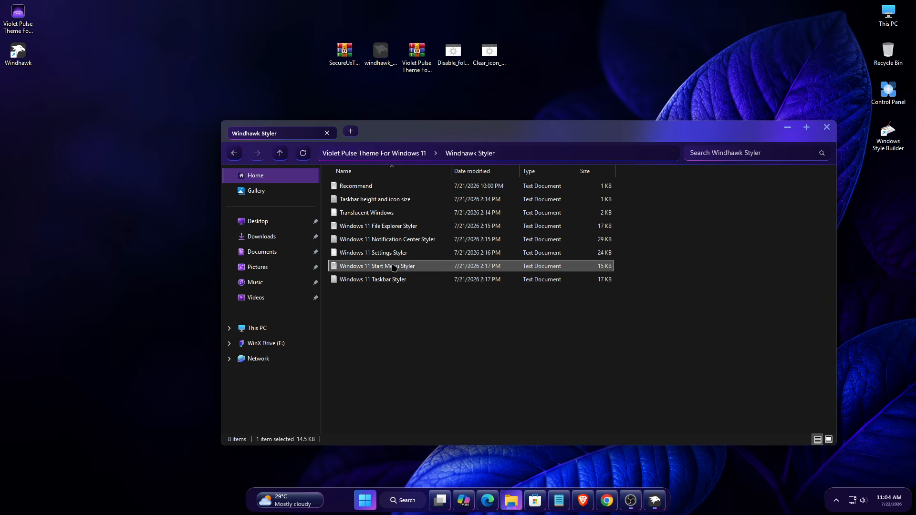
double_click(394, 268)
right_click(62, 156)
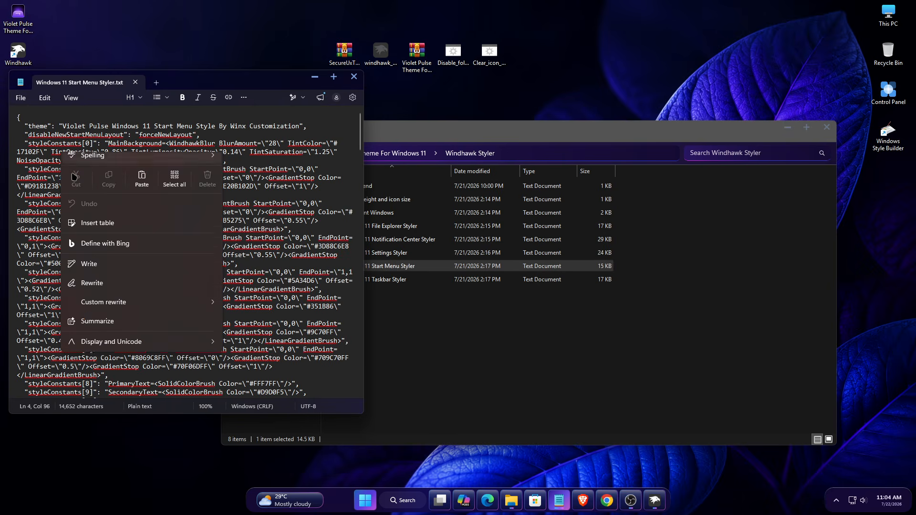
left_click(153, 213)
right_click(153, 213)
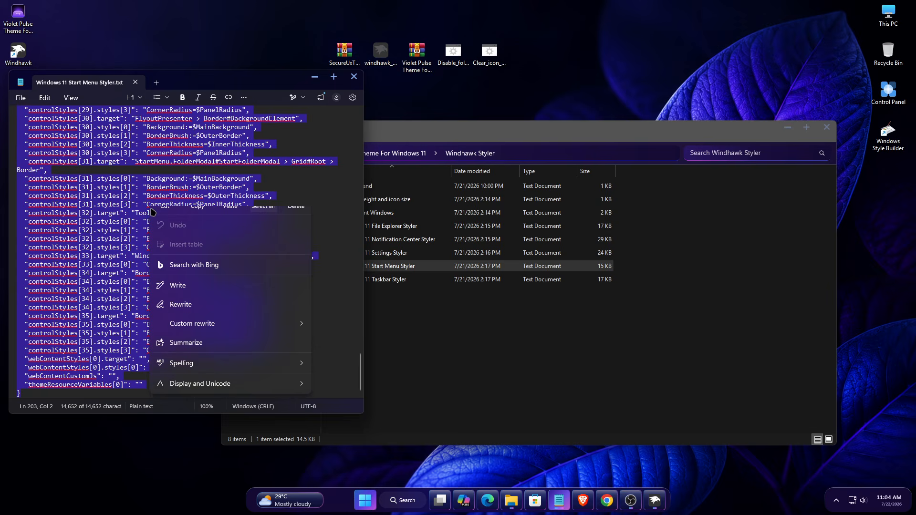
left_click(261, 202)
left_click(353, 76)
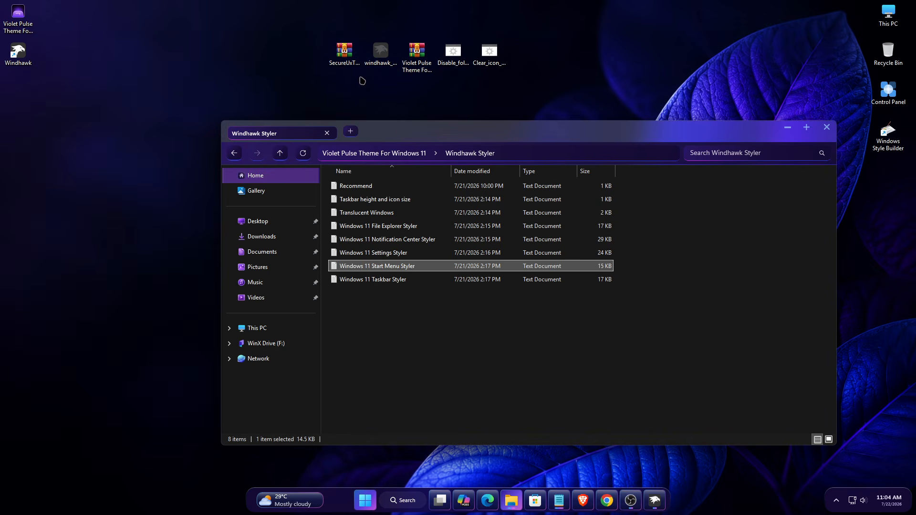
left_click(785, 129)
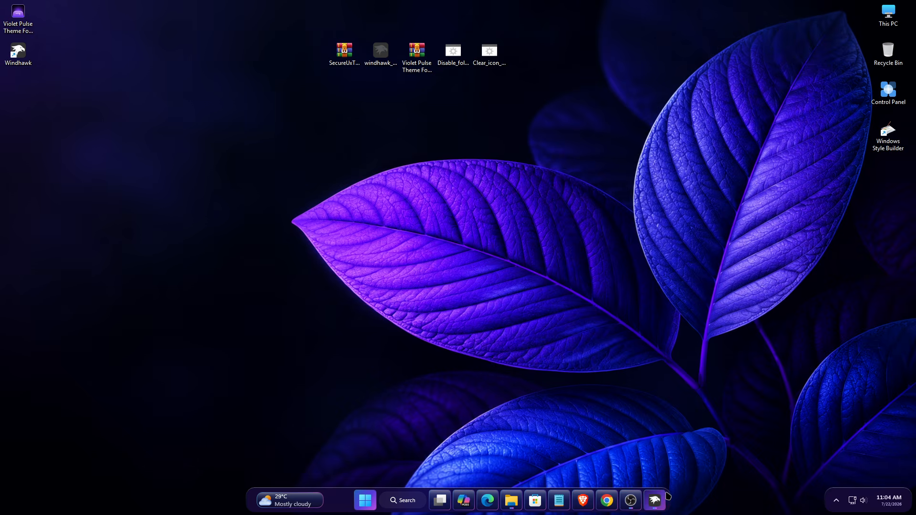
Switch to Windhawk, replace the advanced mod settings of Windows 11 Start Menu Styler with the copied text, and save them
left_click(661, 491)
left_click(407, 238)
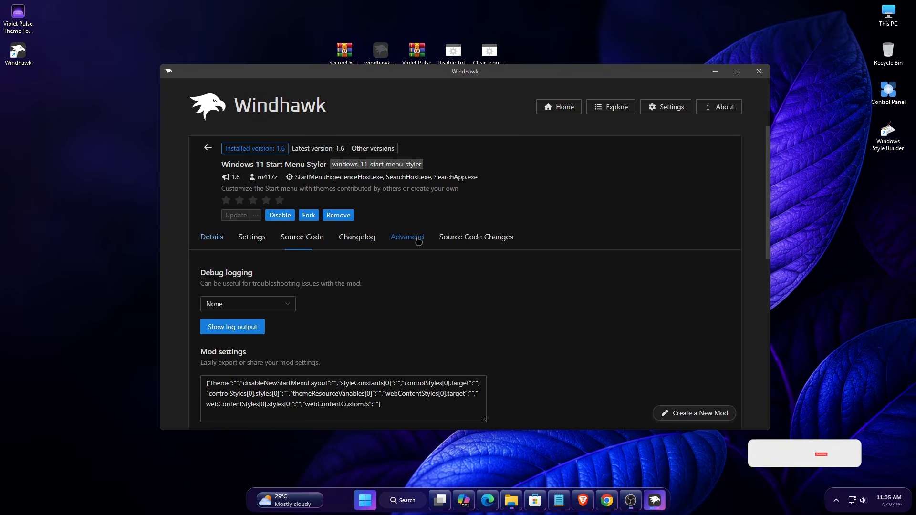
scroll(453, 282, "down", 3)
left_click_drag(382, 261, 104, 207)
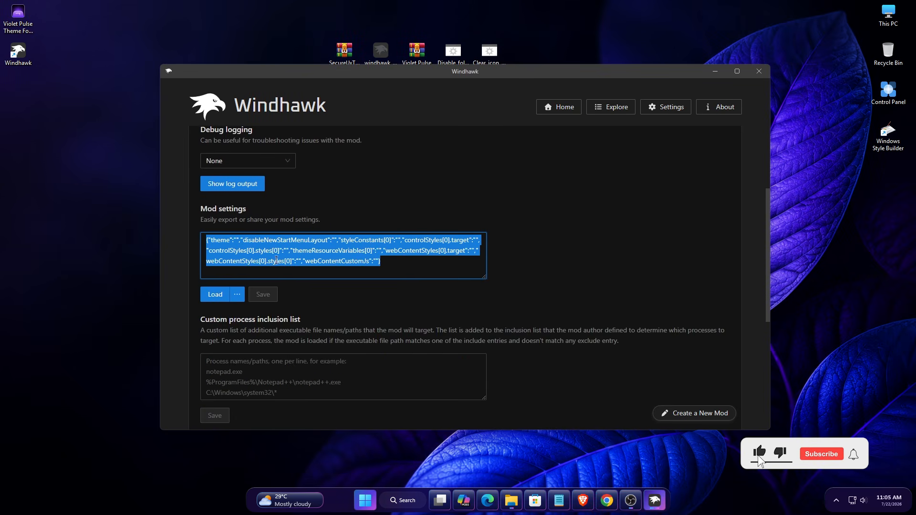
right_click(276, 260)
left_click(289, 302)
left_click(268, 300)
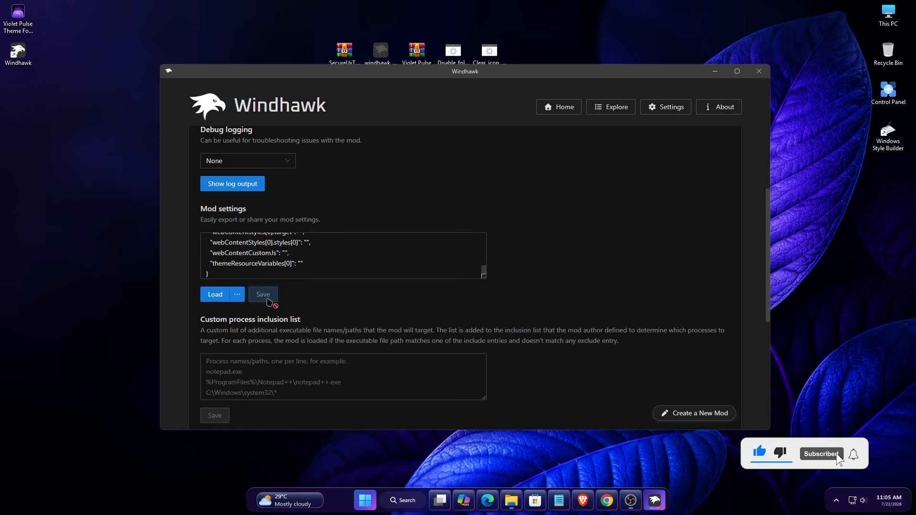
Check the restyled Start menu, including its pinned, recommended and all-apps sections, and close it
left_click(371, 503)
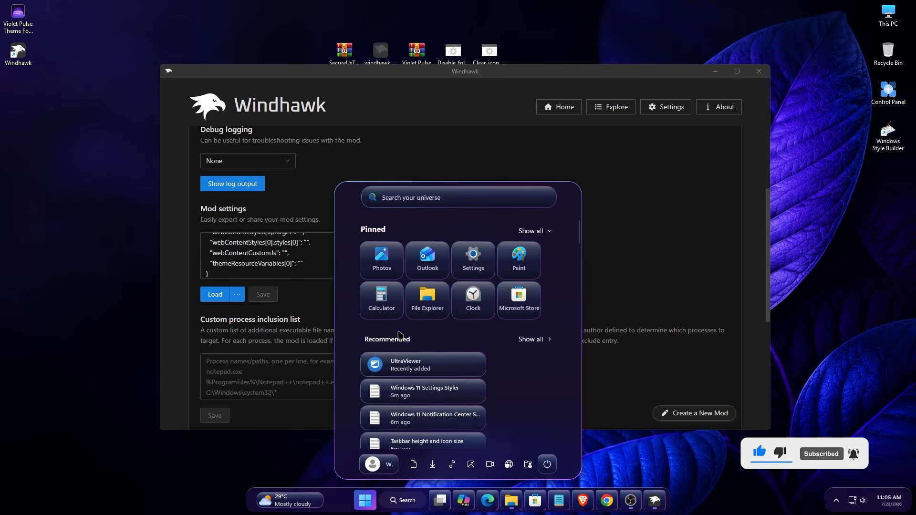
scroll(406, 388, "down", 5)
scroll(406, 388, "down", 5)
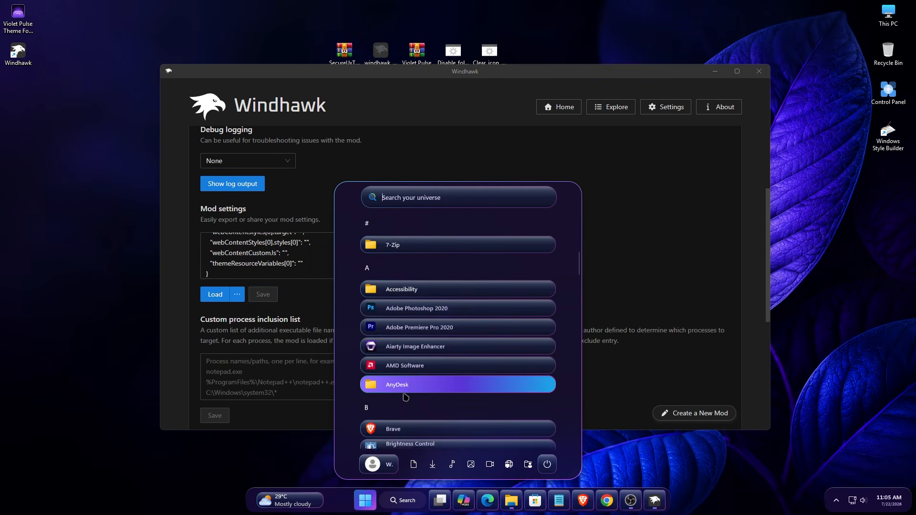
left_click(599, 379)
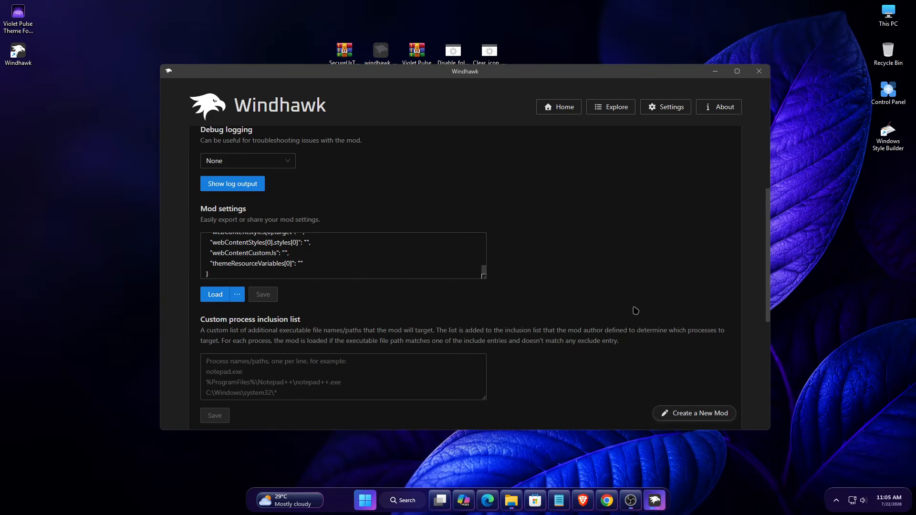
scroll(635, 310, "up", 3)
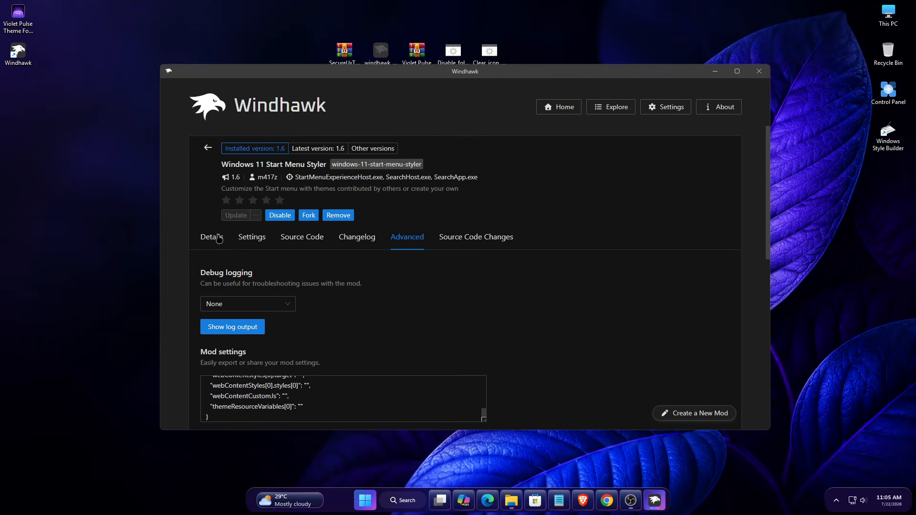
Return to the mod catalogue, search for "tra", and install Translucent Windows, accepting the risk
left_click(205, 150)
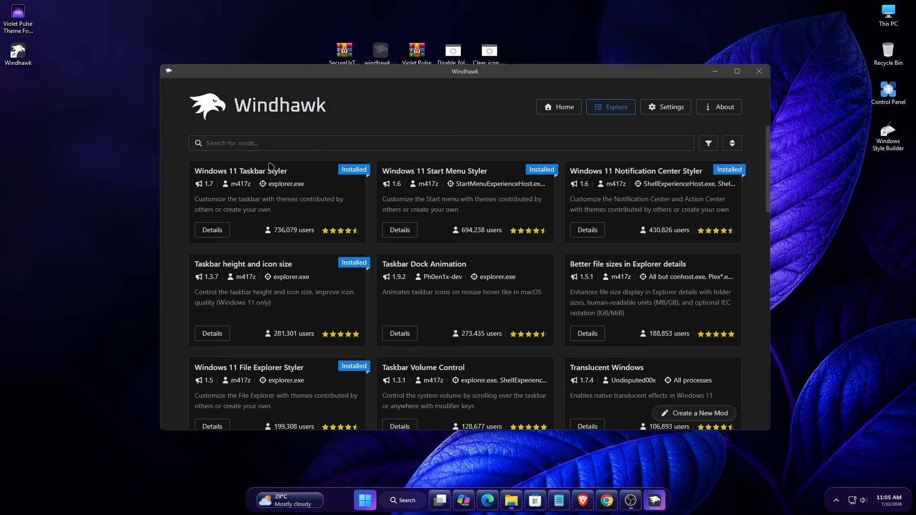
left_click(291, 145)
type("tra")
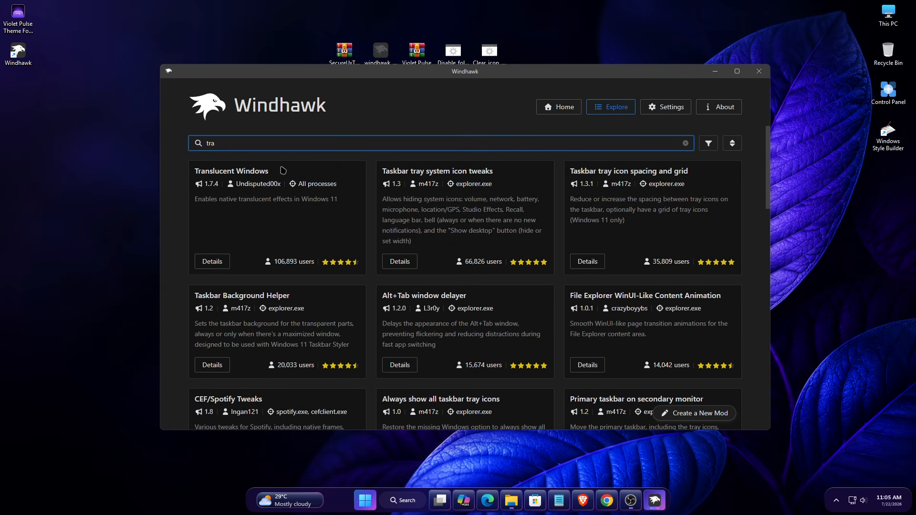
left_click_drag(283, 171, 191, 168)
left_click(216, 260)
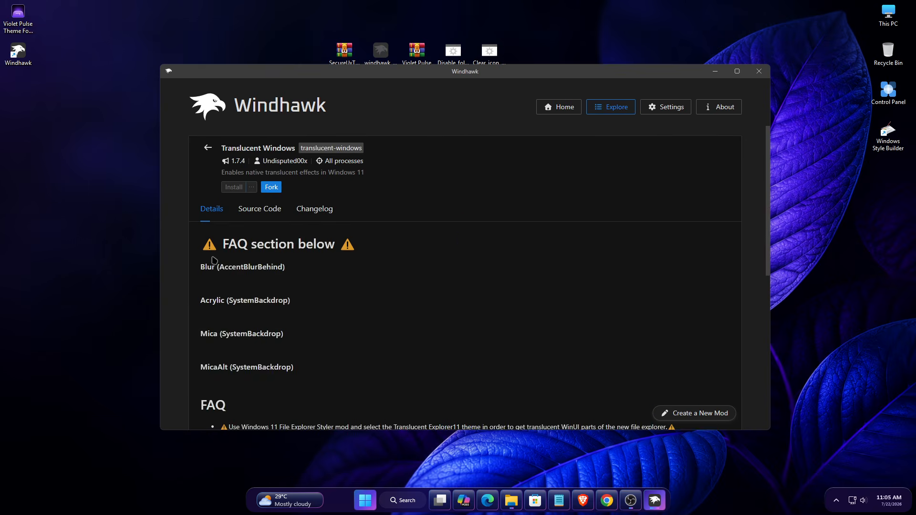
left_click(234, 187)
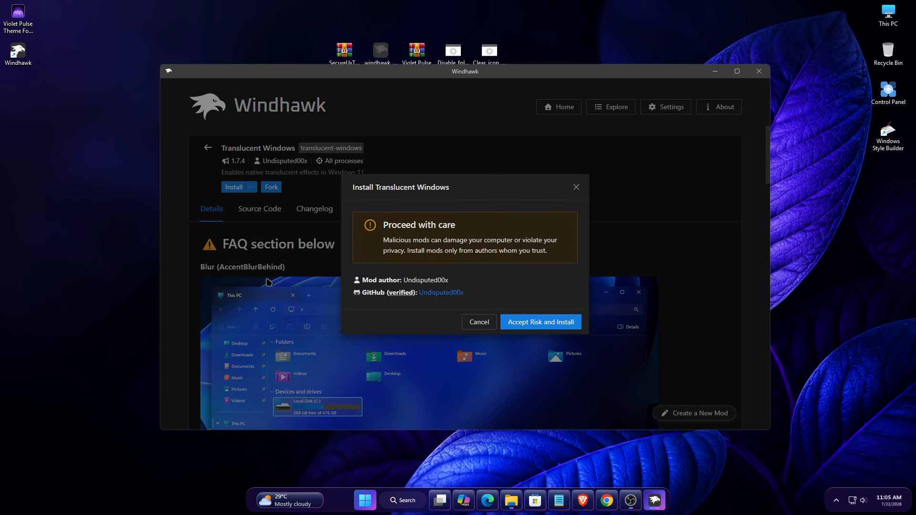
left_click(520, 325)
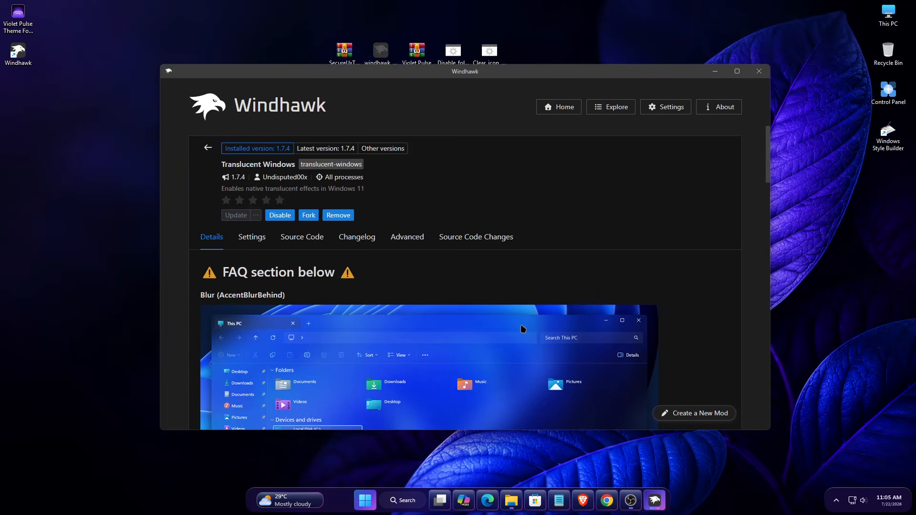
Open the mod's advanced settings, minimize Windhawk, copy the full contents of Translucent Windows.txt from the Windhawk Styler folder, close the file, and minimize the folder
left_click(406, 239)
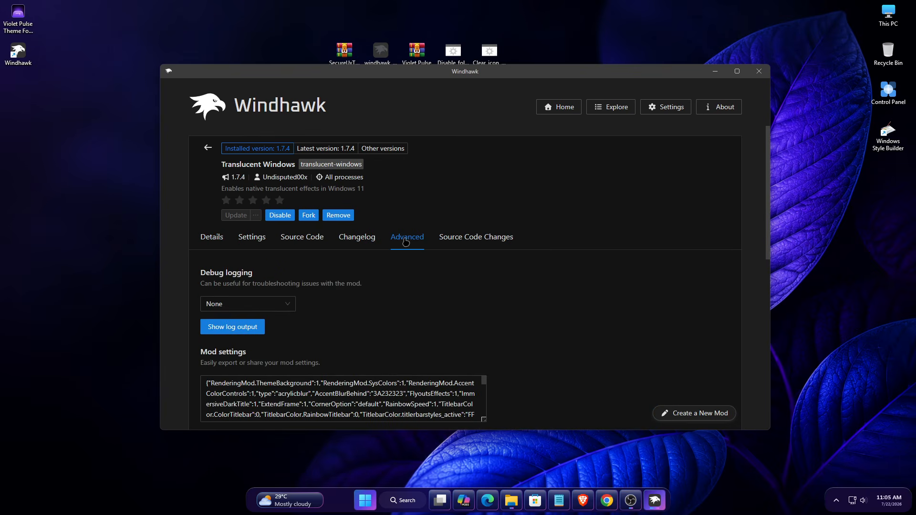
scroll(466, 249, "down", 2)
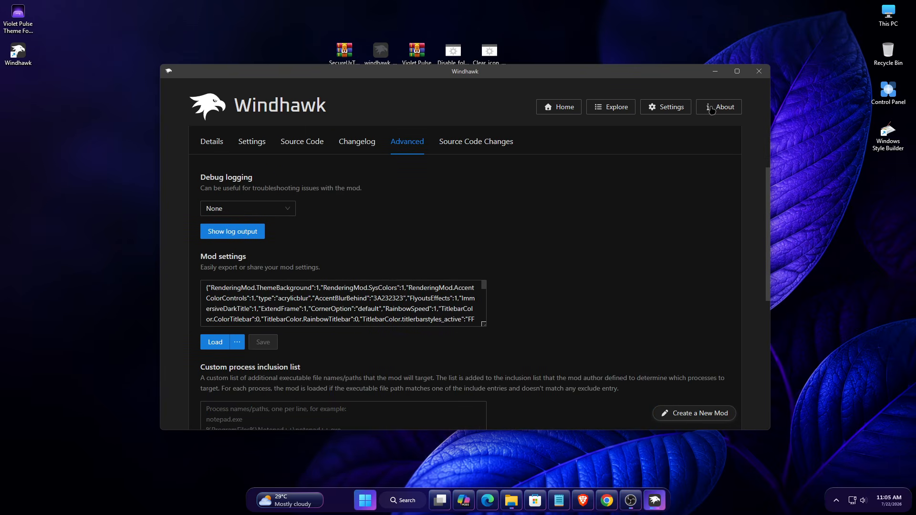
left_click(722, 73)
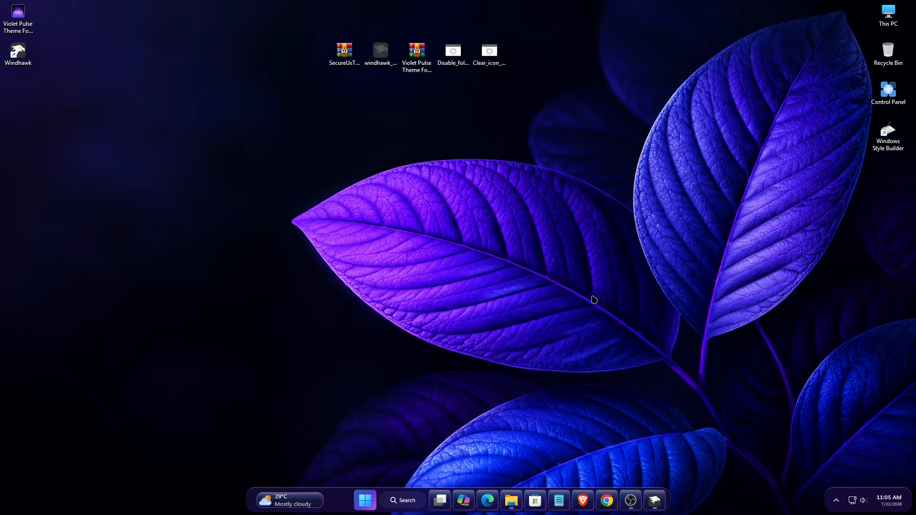
left_click(518, 500)
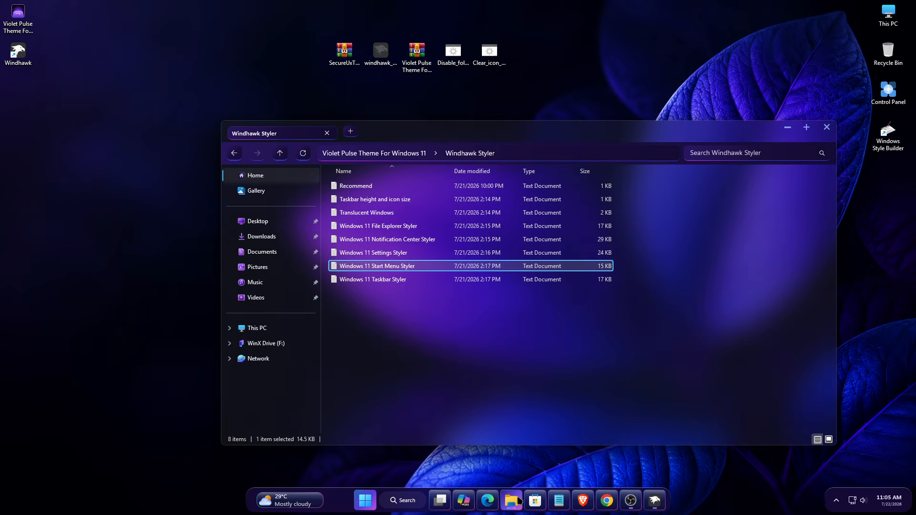
right_click(377, 215)
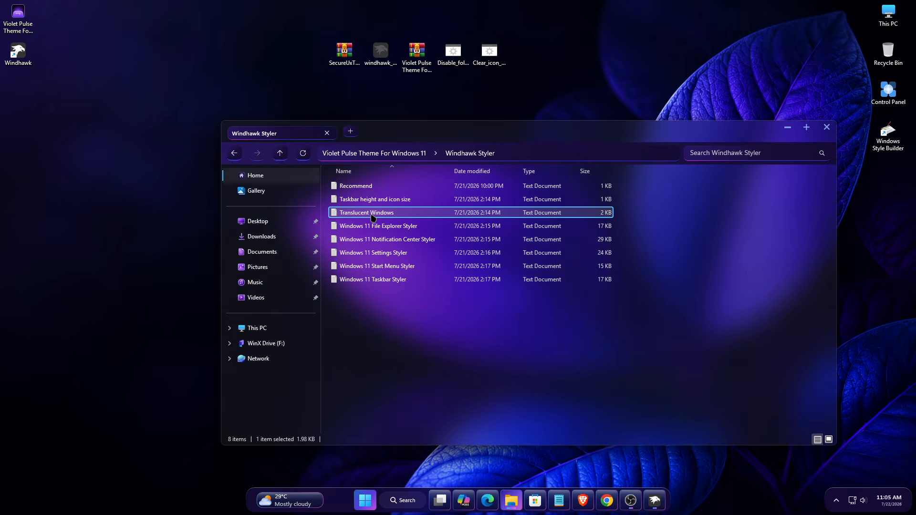
left_click(381, 215)
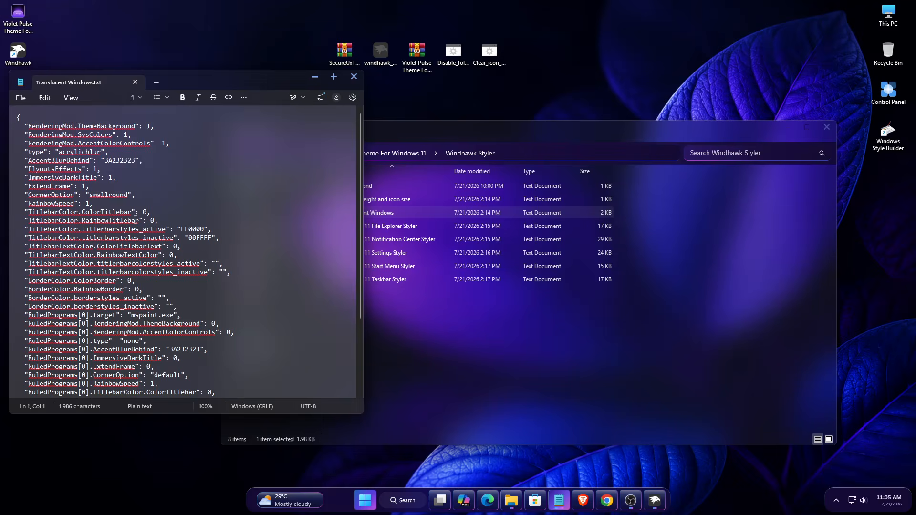
left_click_drag(18, 114, 90, 403)
right_click(91, 267)
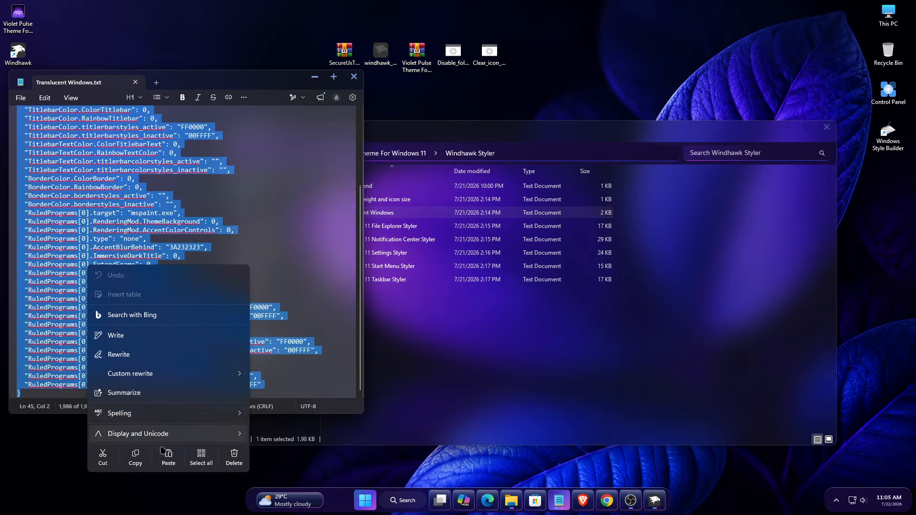
left_click(140, 458)
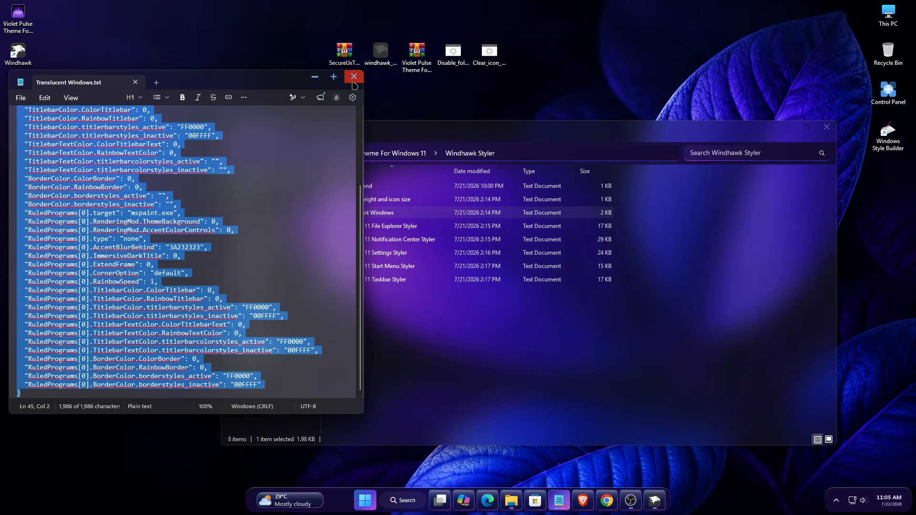
left_click(353, 76)
left_click(787, 128)
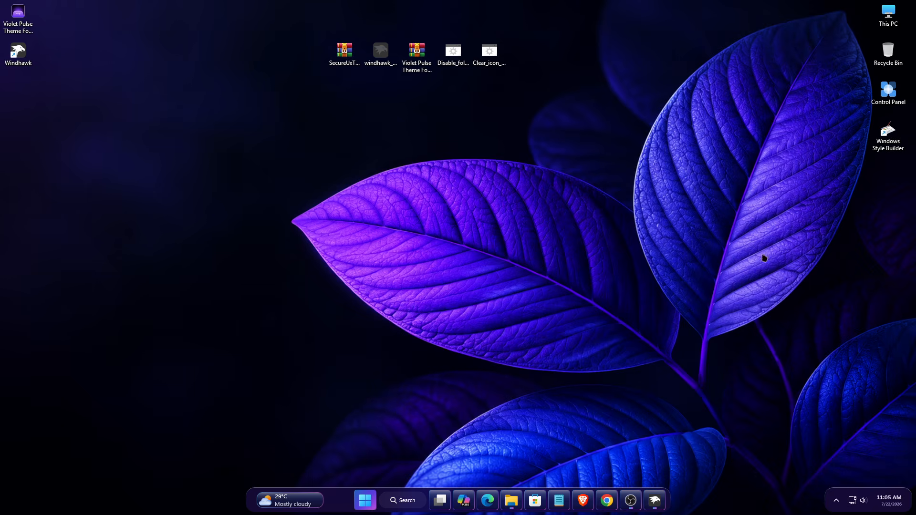
Switch to Windhawk, replace the advanced mod settings of Translucent Windows with the copied text, save them, and close Windhawk
left_click(655, 500)
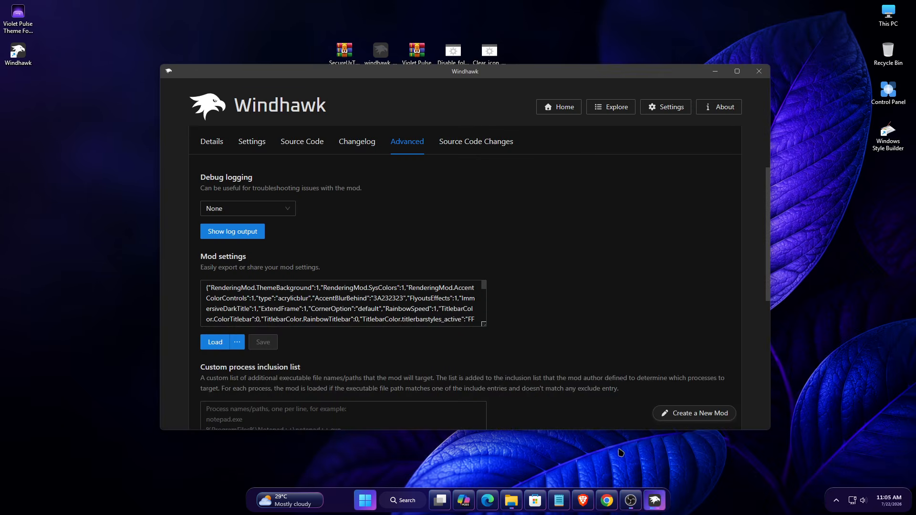
right_click(370, 318)
left_click(382, 374)
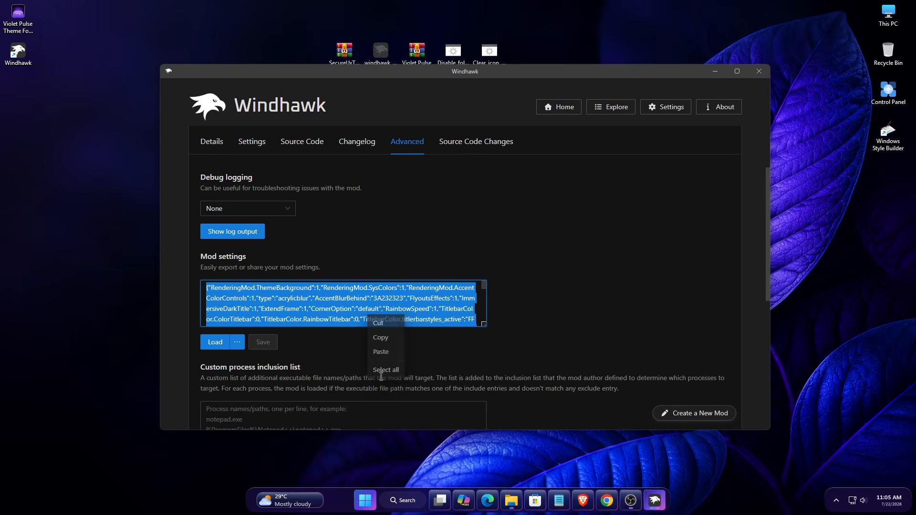
key("Delete")
right_click(295, 293)
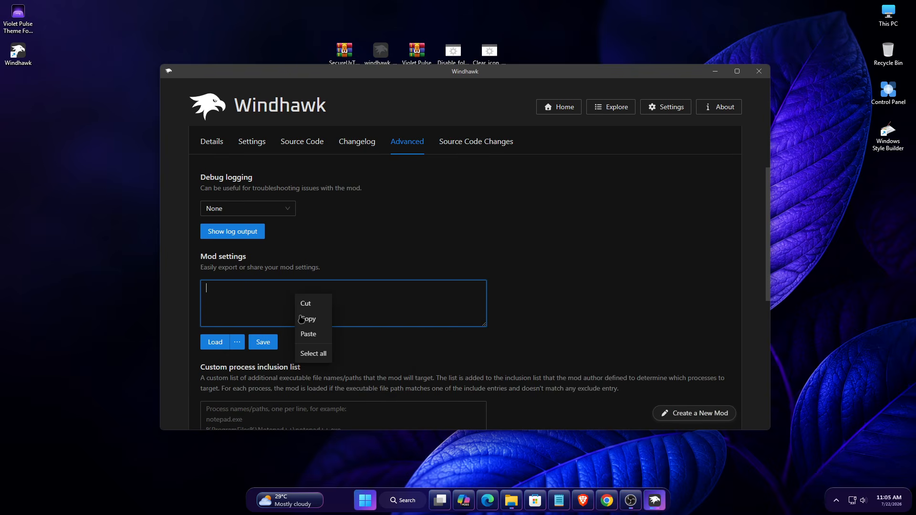
left_click(308, 334)
left_click(263, 342)
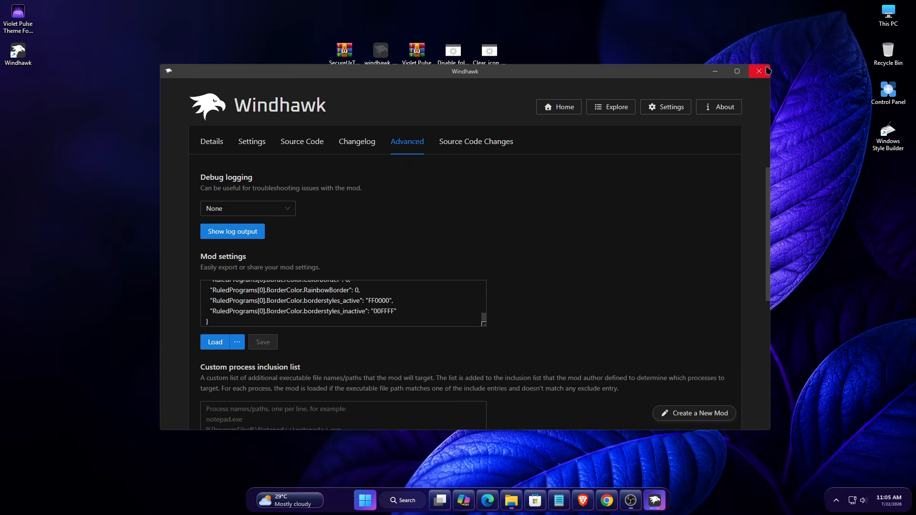
left_click(759, 71)
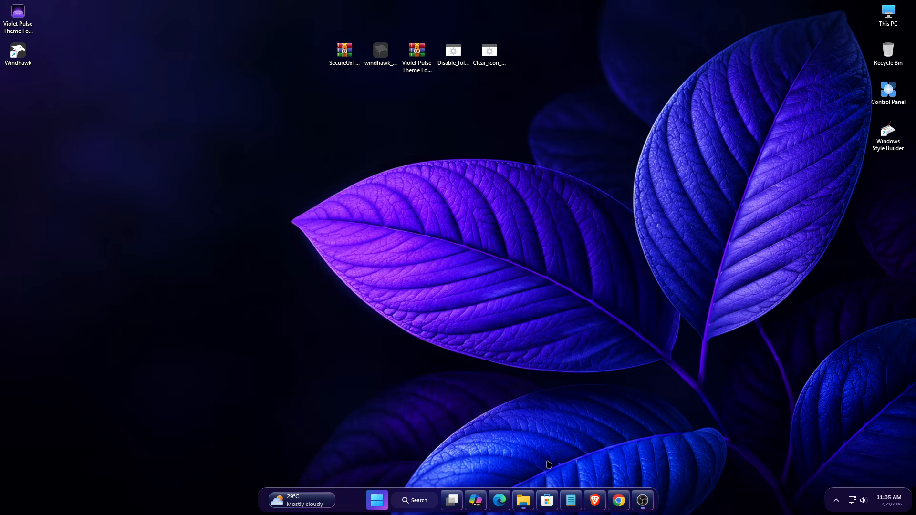
Restore the File Explorer window, open This PC, and move the window around to check its translucent look
left_click(523, 500)
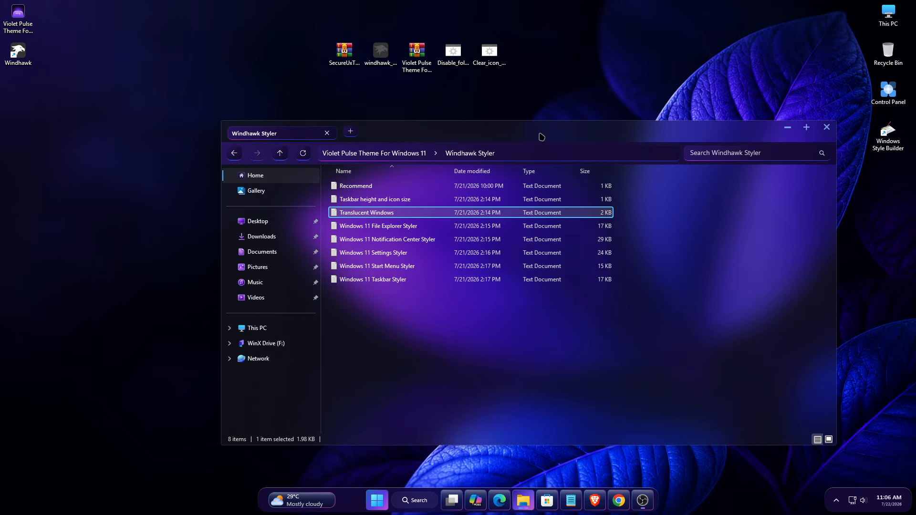
left_click_drag(541, 137, 474, 104)
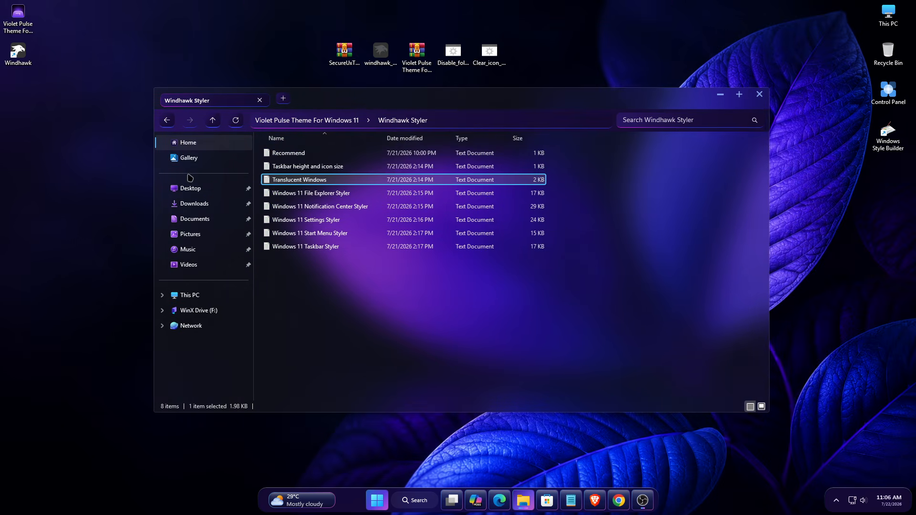
left_click(182, 295)
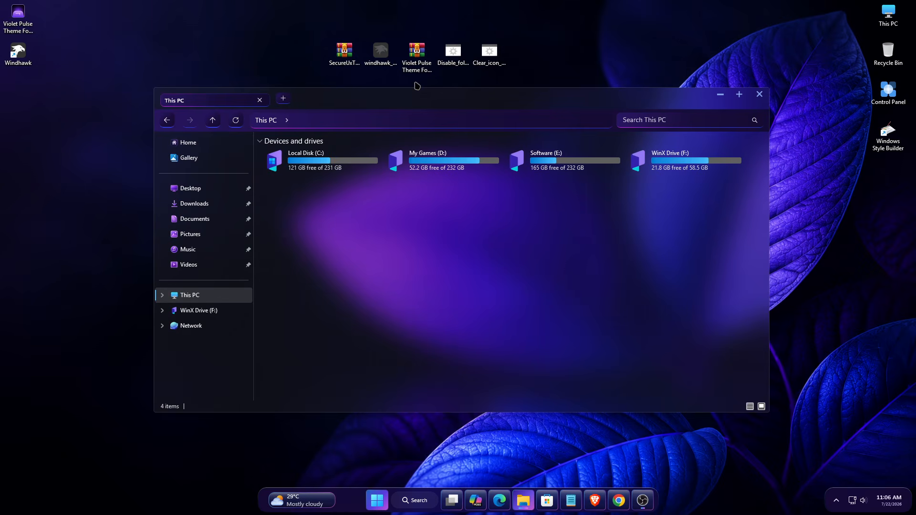
left_click_drag(420, 88, 413, 100)
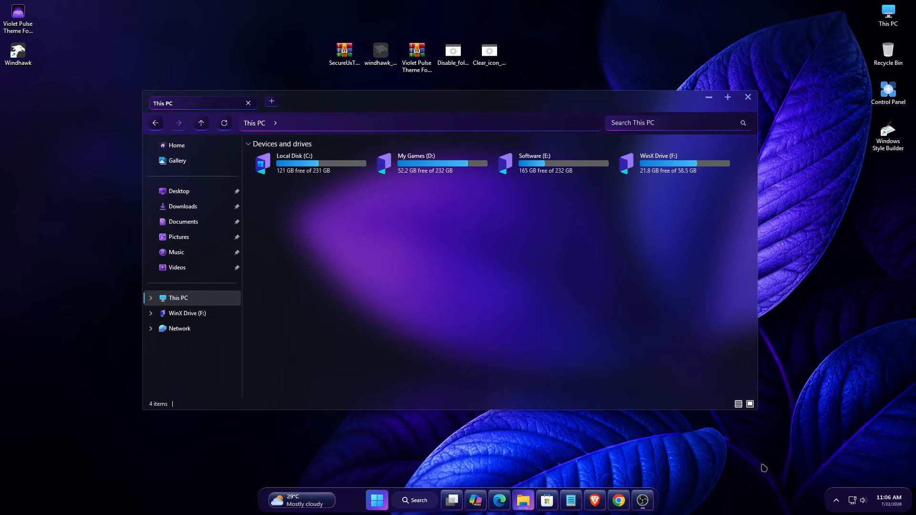
Reopen Windhawk from the hidden tray icons and open the settings of the installed Translucent Windows mod
left_click(832, 496)
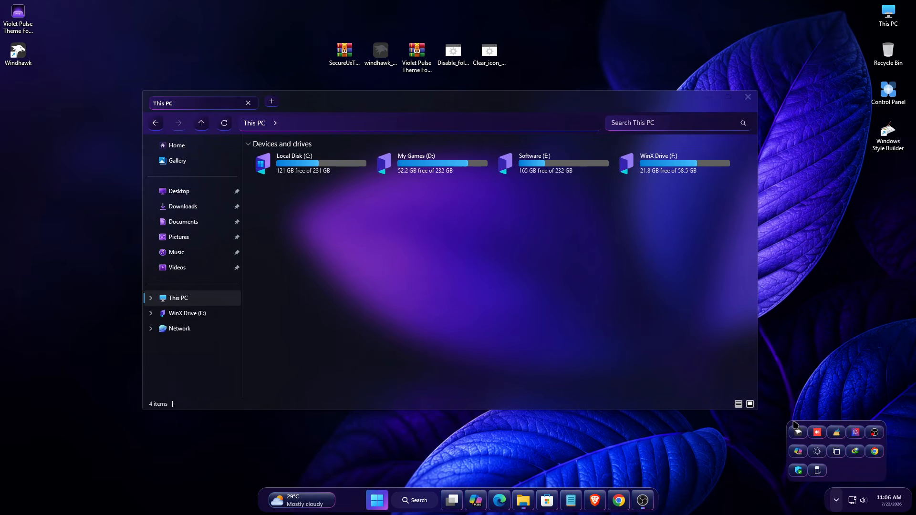
left_click(798, 433)
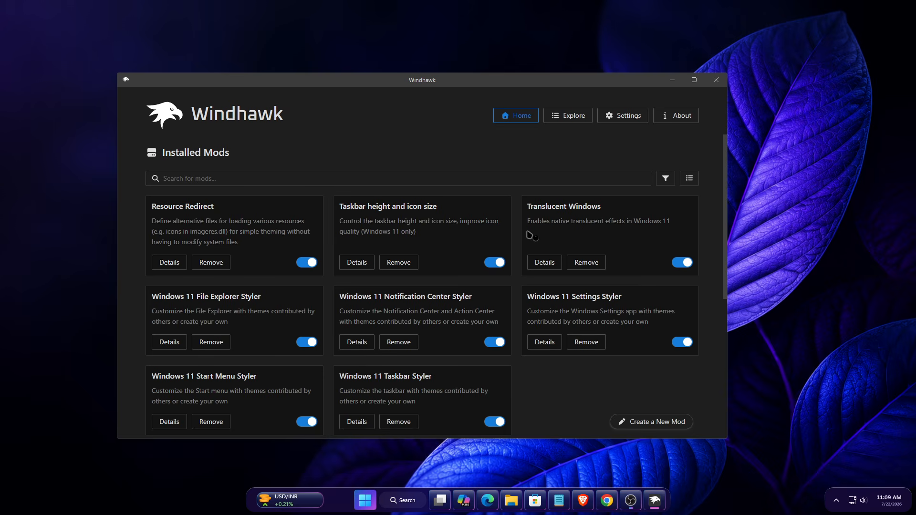
left_click(544, 262)
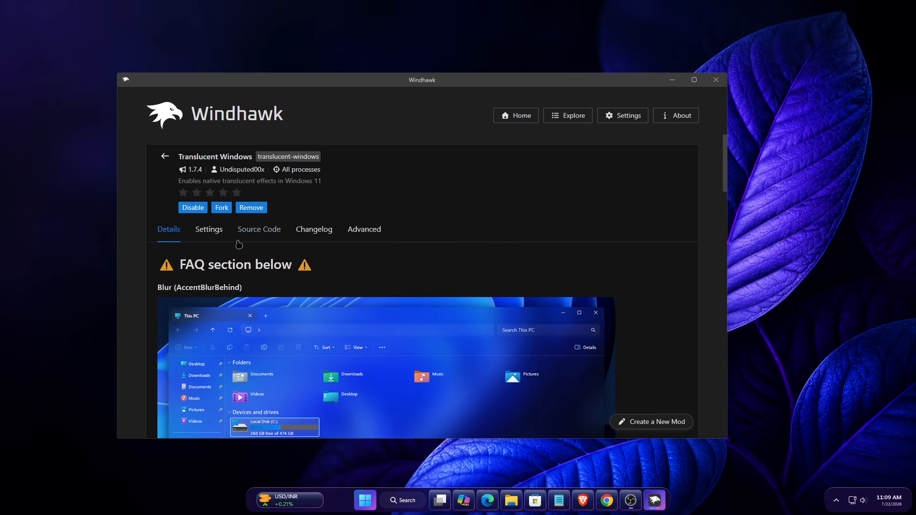
left_click(209, 229)
scroll(247, 226, "down", 3)
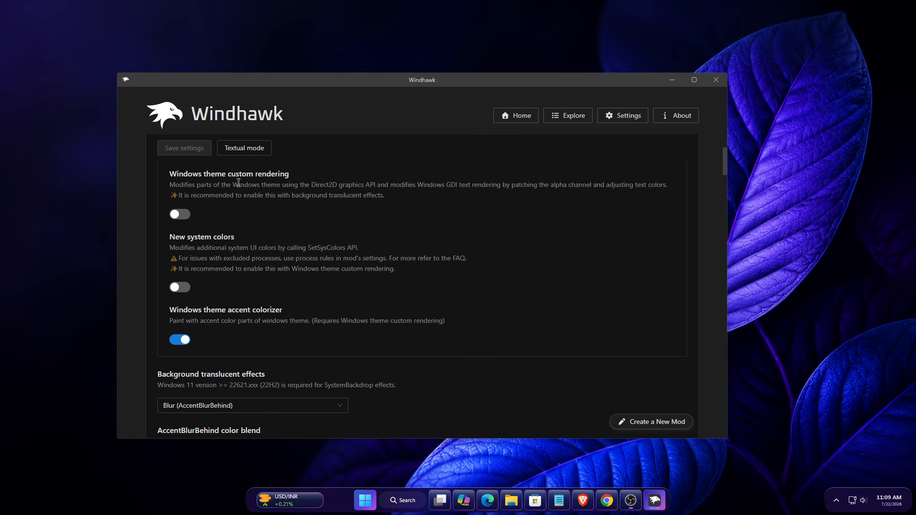
Leave Windows theme custom rendering and New system colors switched off for Translucent Windows, save the settings, and close Windhawk
left_click_drag(300, 173, 149, 177)
left_click(179, 214)
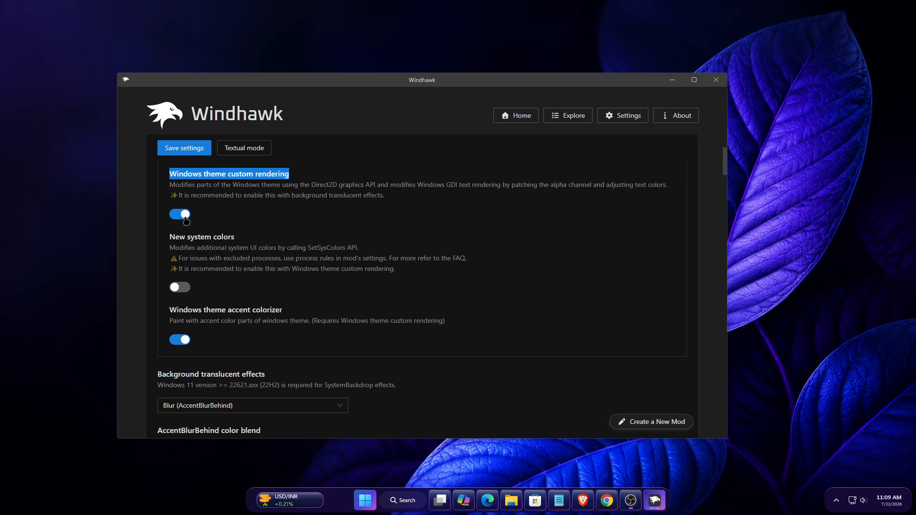
left_click(179, 214)
left_click_drag(238, 237, 168, 240)
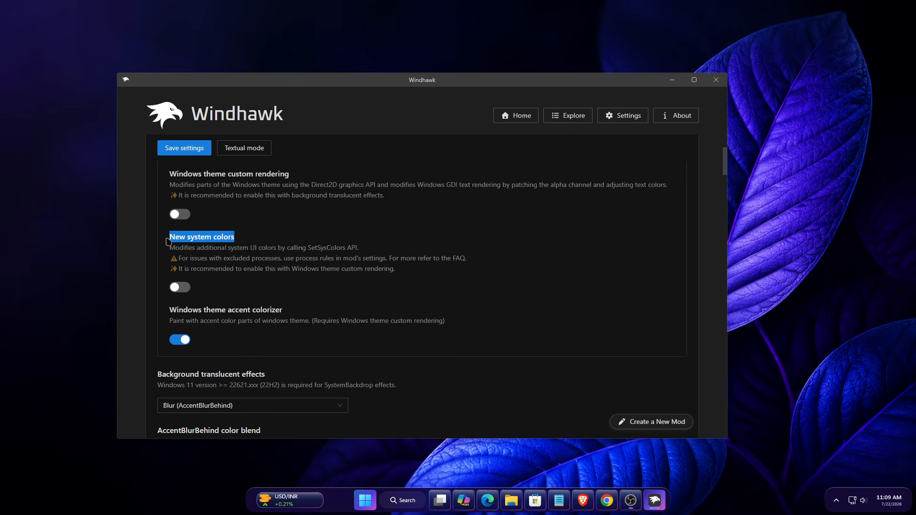
left_click(188, 295)
left_click(180, 287)
left_click(180, 287)
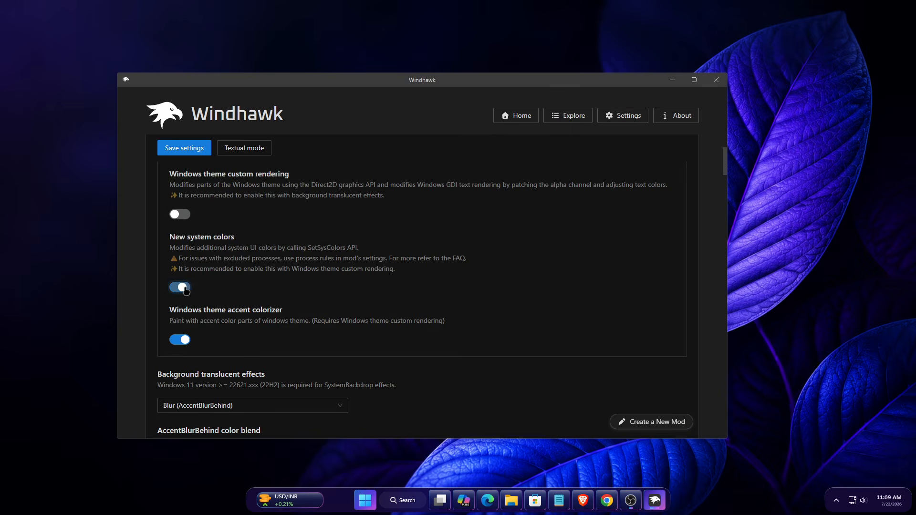
left_click(193, 148)
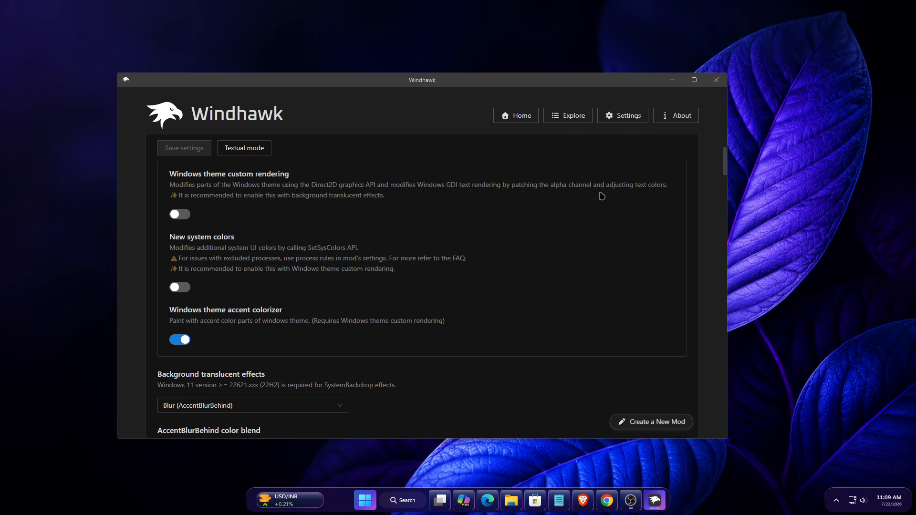
left_click(715, 79)
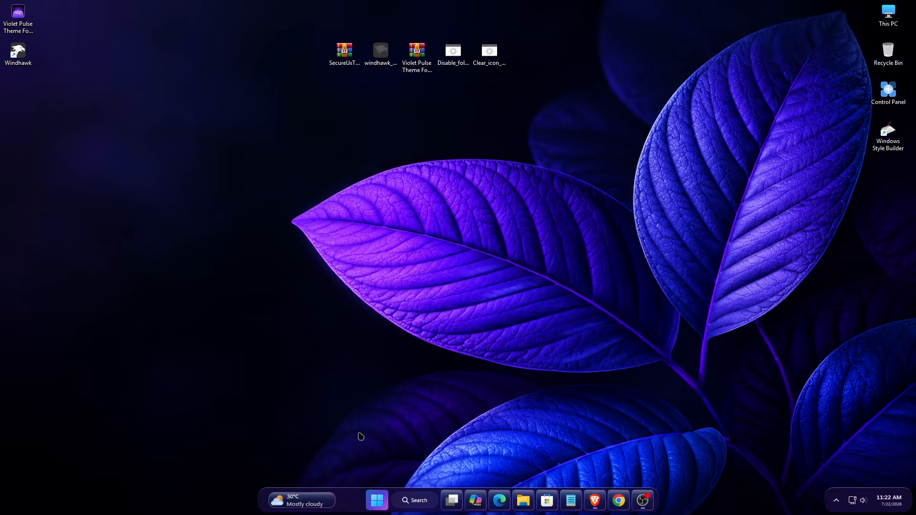
Open Task Manager, search the processes for "Windhaw", expand the Windhawk process group to check its memory use, and close Task Manager
right_click(345, 492)
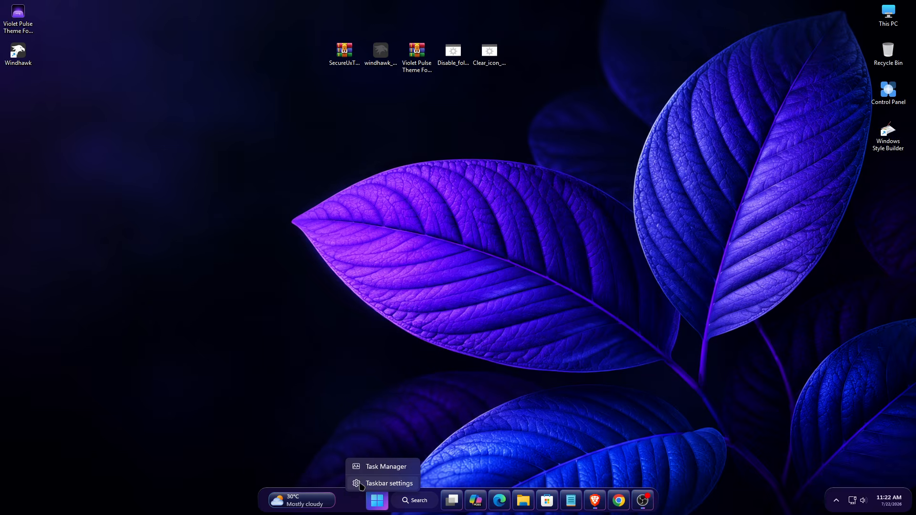
left_click(366, 471)
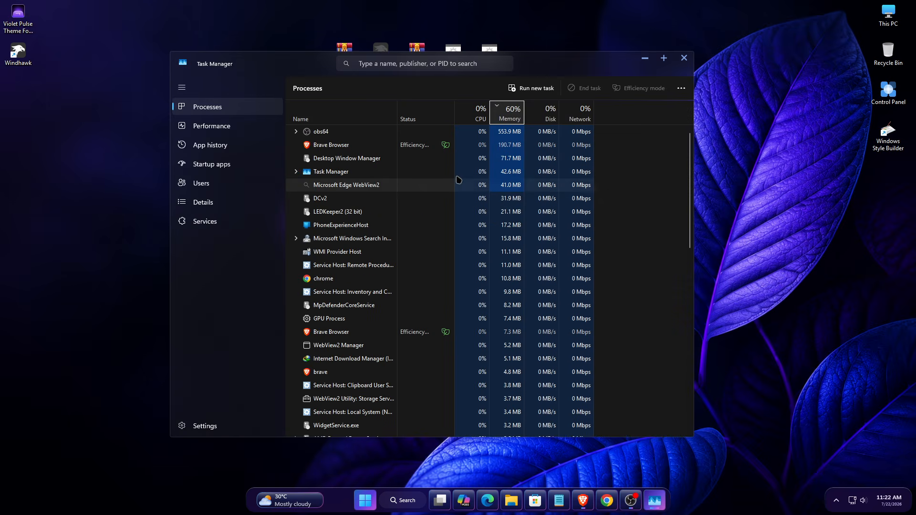
left_click(435, 68)
type("W")
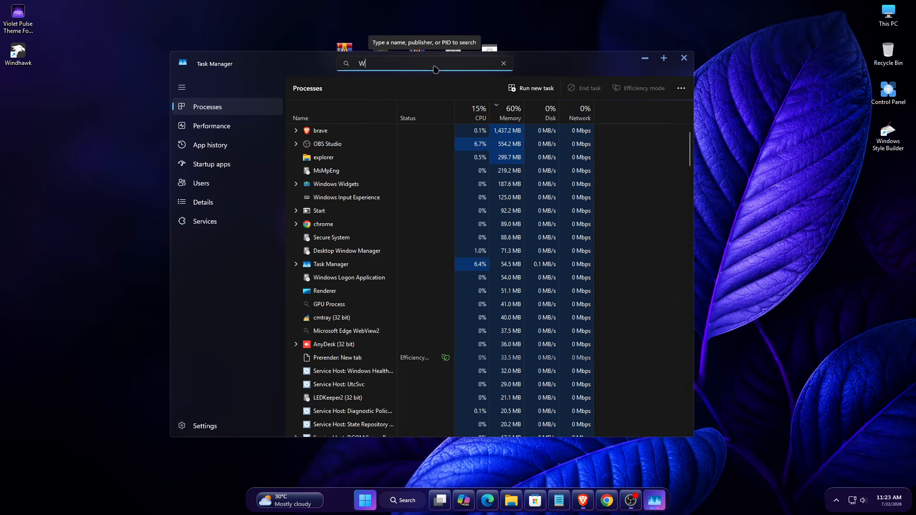
type("indhaw")
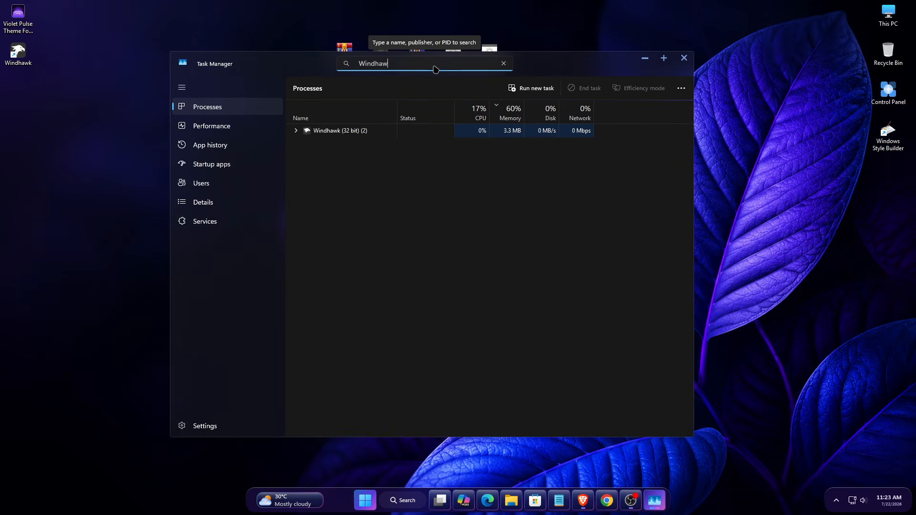
left_click(296, 130)
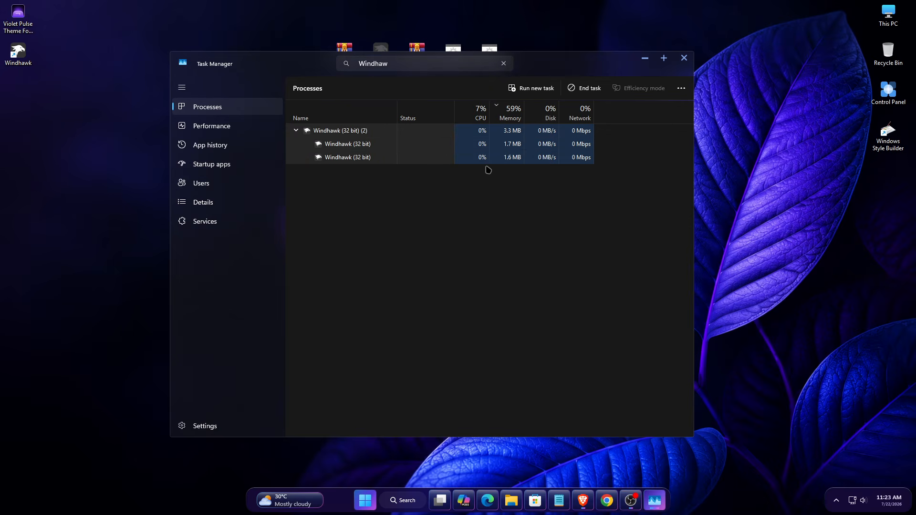
left_click(683, 62)
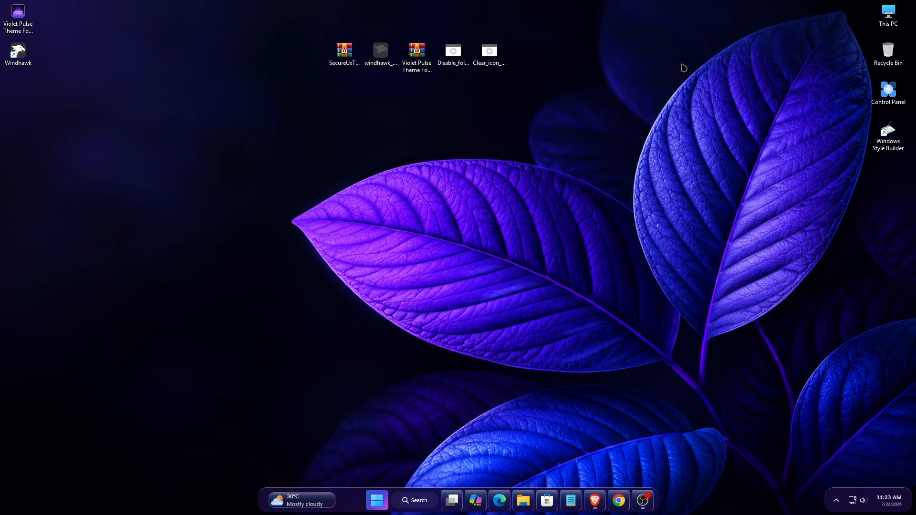
Hide all desktop icons so only the wallpaper and taskbar show
right_click(527, 138)
mouse_move(573, 148)
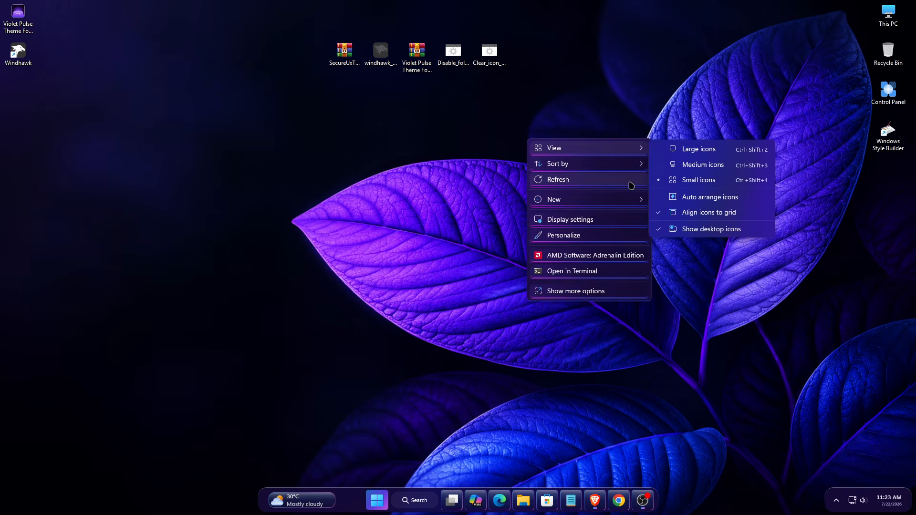
left_click(692, 230)
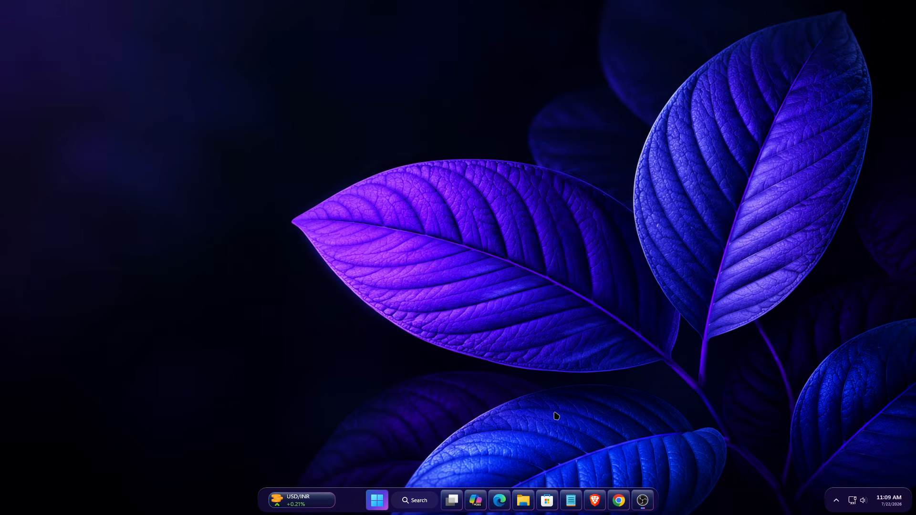
Open File Explorer at This PC, move the window across the wallpaper to check its translucent look, and close it
left_click(523, 500)
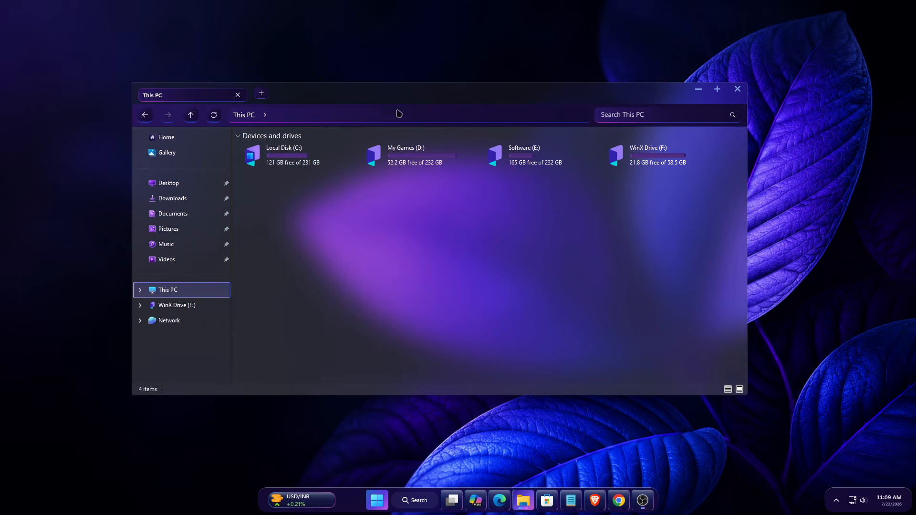
left_click_drag(396, 95, 435, 101)
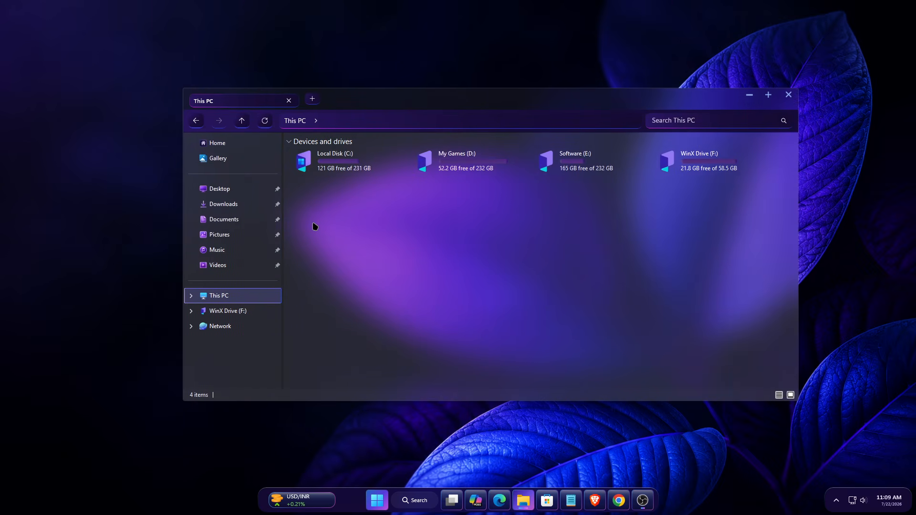
left_click(788, 95)
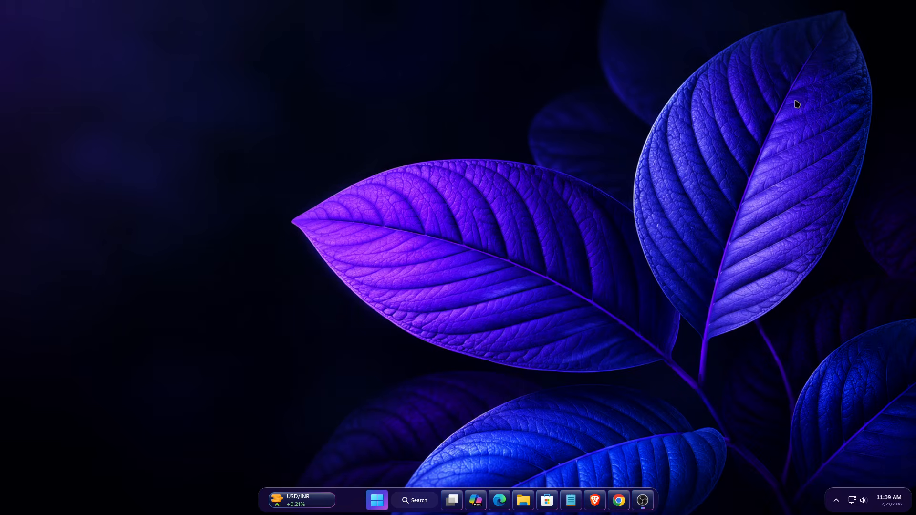
Look through the styled Start menu's pinned, recommended and all-apps lists, and open the pinned Settings app
left_click(378, 489)
scroll(427, 334, "down", 3)
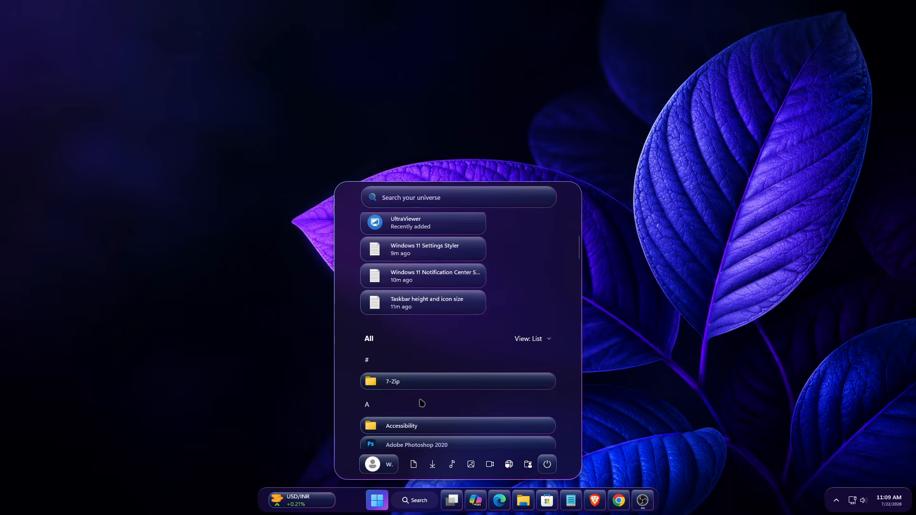
scroll(422, 403, "down", 3)
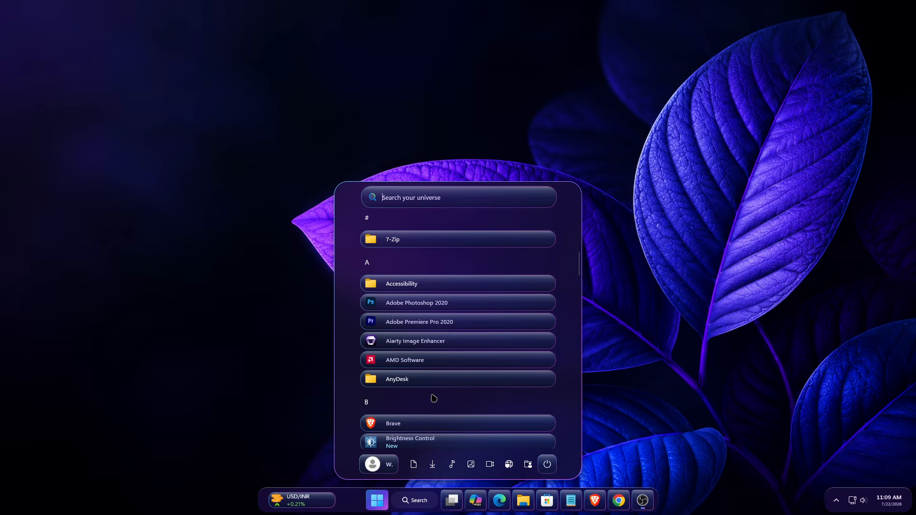
scroll(433, 397, "up", 6)
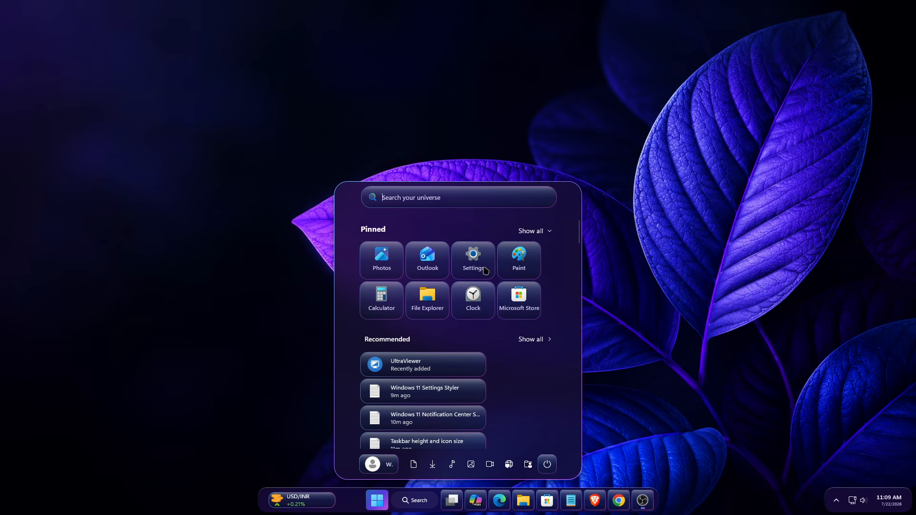
left_click(485, 271)
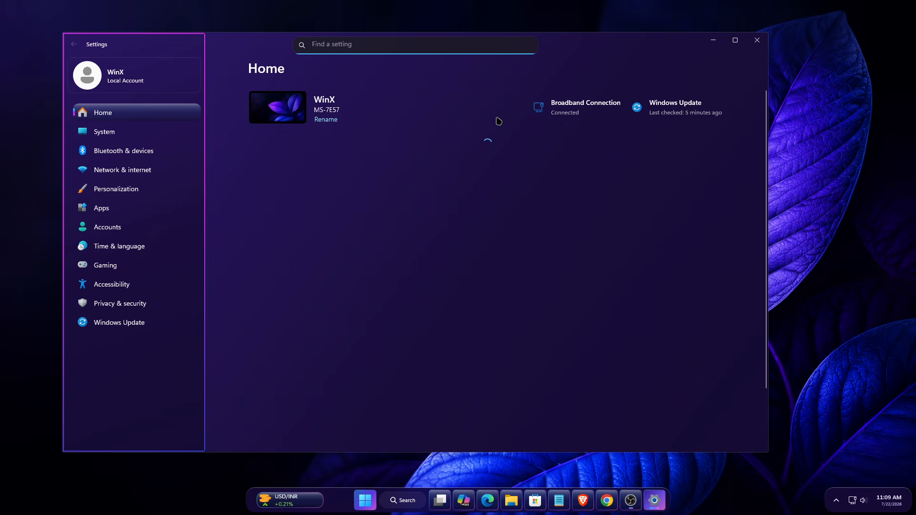